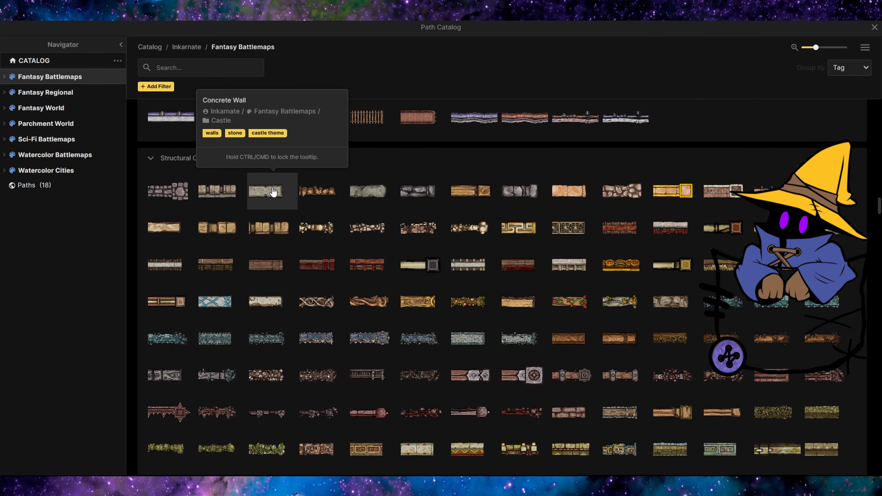
Step: Draw a six-by-five-square building outline with the Concrete Wall path at the map's upper edge, leaving a two-square doorway in its lower wall
click(273, 191)
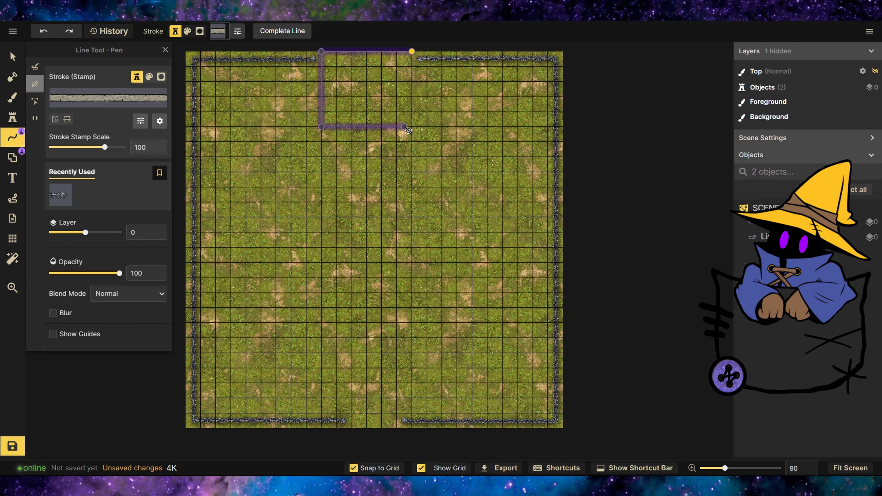
double_click(358, 128)
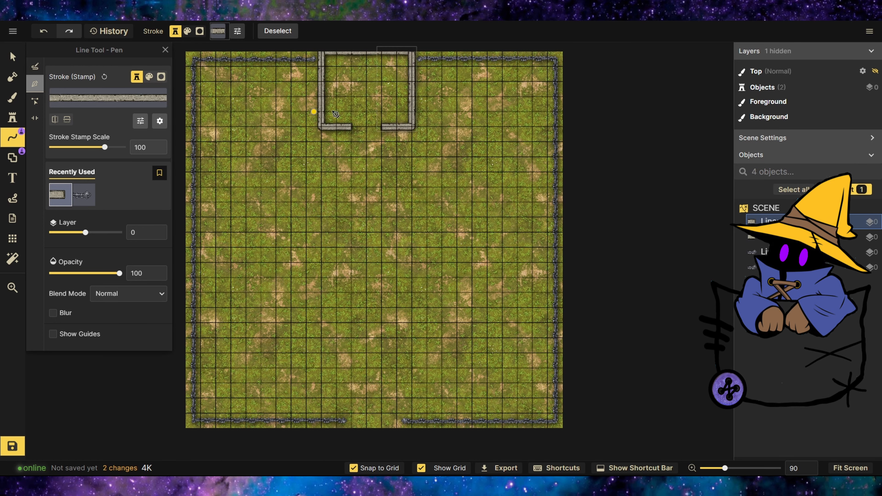
Step: Select all the wall and fence lines on the map and lock them
click(13, 56)
click(630, 368)
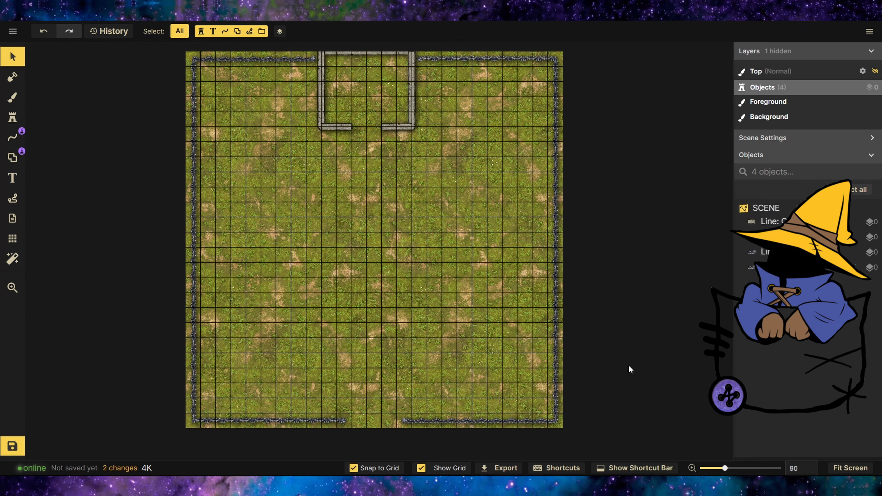
drag(630, 368, 133, 47)
click(571, 58)
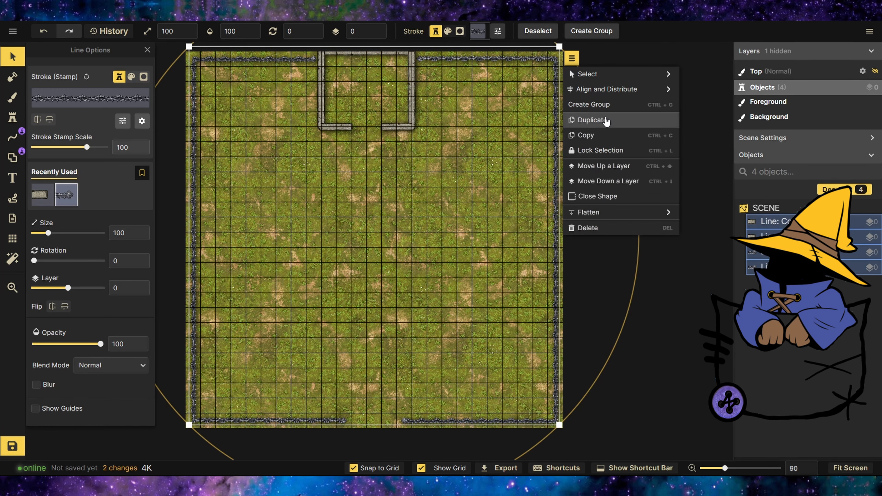
click(605, 151)
Step: Paint the building's floor on the foreground layer with a grey cobblestone road texture, using the grid-shaped brush
scroll(358, 56, up, 10)
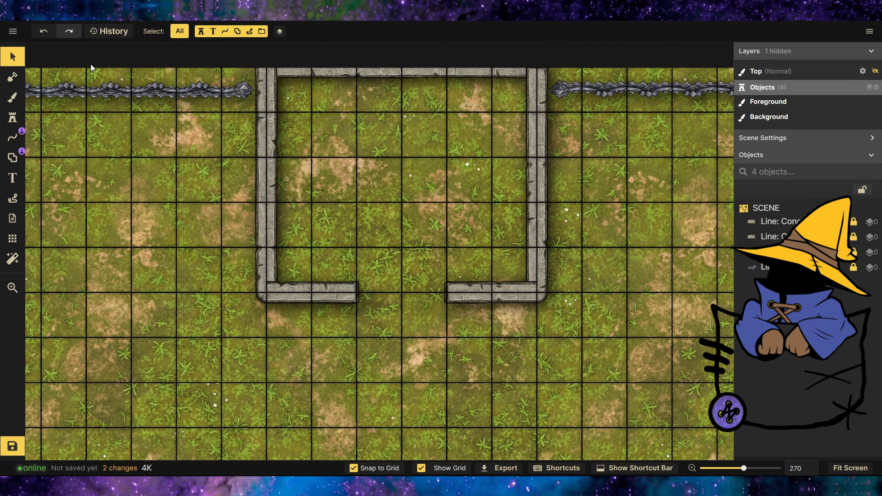
key(b)
click(95, 137)
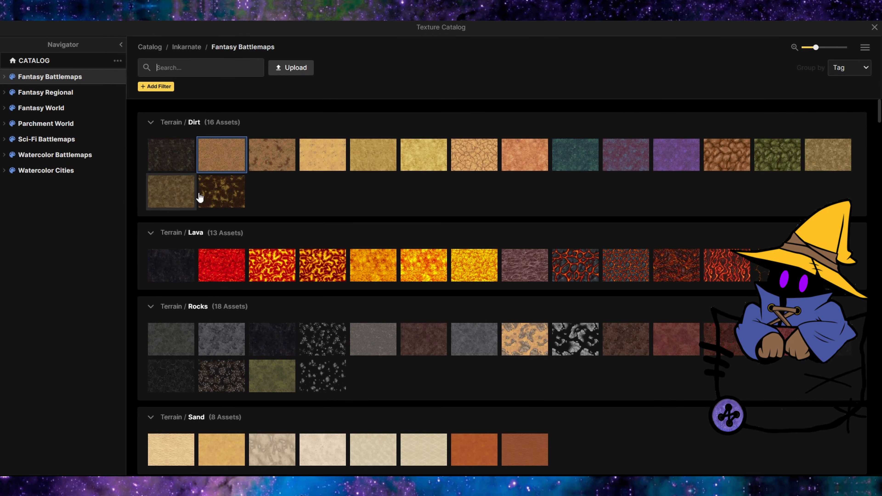
scroll(431, 285, down, 15)
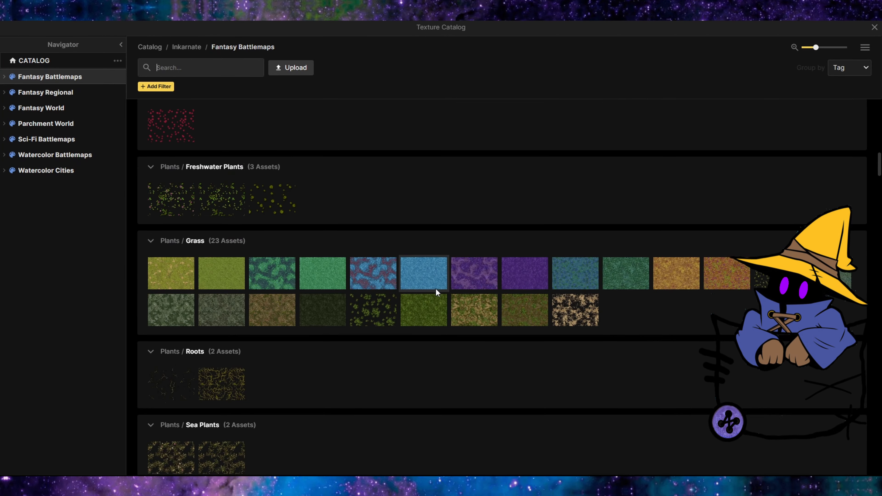
scroll(435, 296, down, 10)
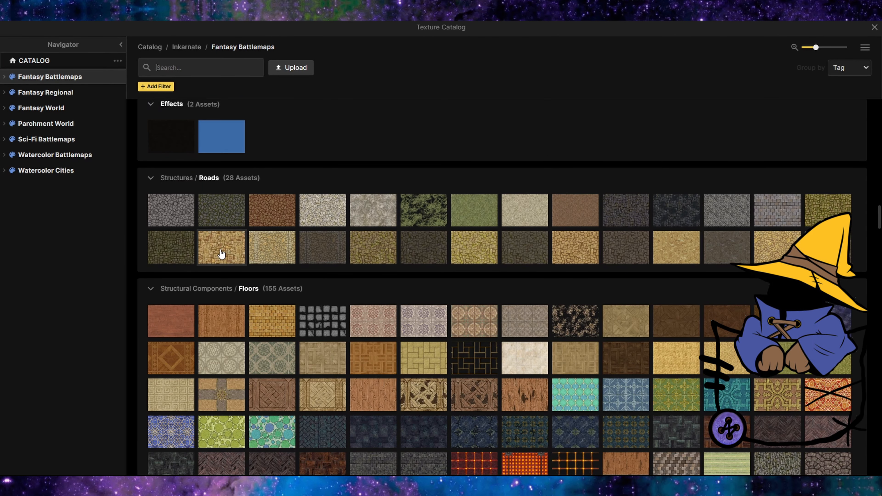
click(221, 251)
click(61, 219)
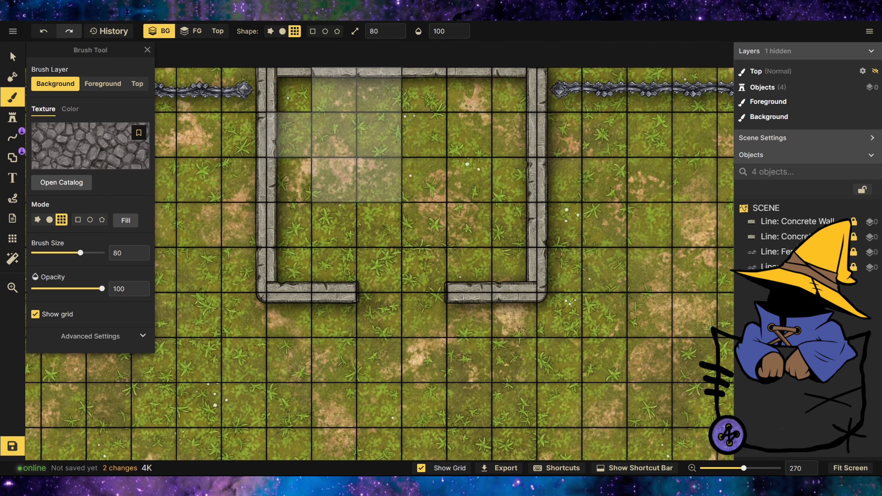
click(201, 33)
mouse_move(334, 134)
mouse_down()
mouse_move(448, 135)
mouse_move(468, 181)
mouse_move(473, 231)
mouse_move(369, 227)
mouse_move(342, 241)
mouse_up()
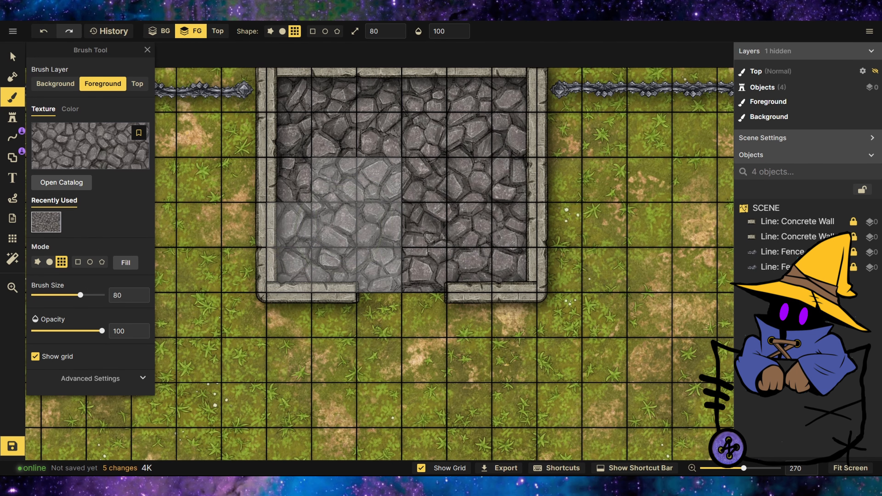
Step: Try the Dark Tall Grass texture on a patch of ground southwest of the building
scroll(374, 151, down, 3)
scroll(376, 174, down, 5)
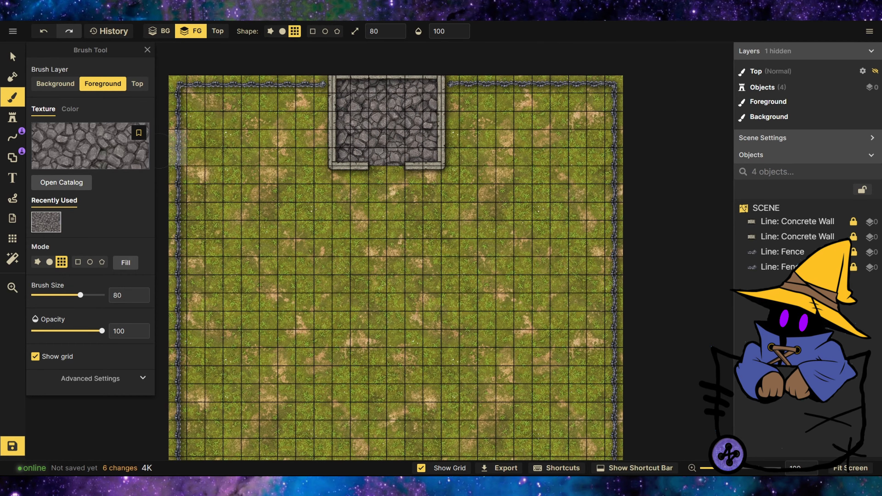
click(53, 144)
scroll(239, 224, up, 5)
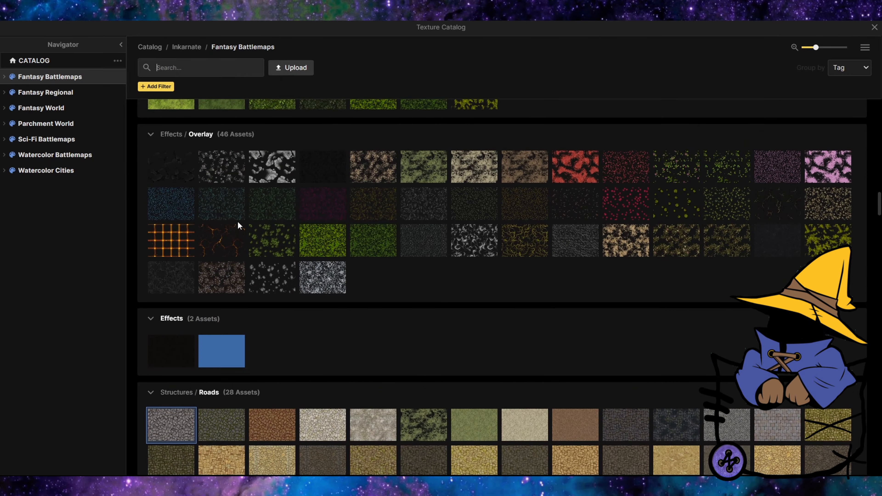
scroll(367, 360, up, 5)
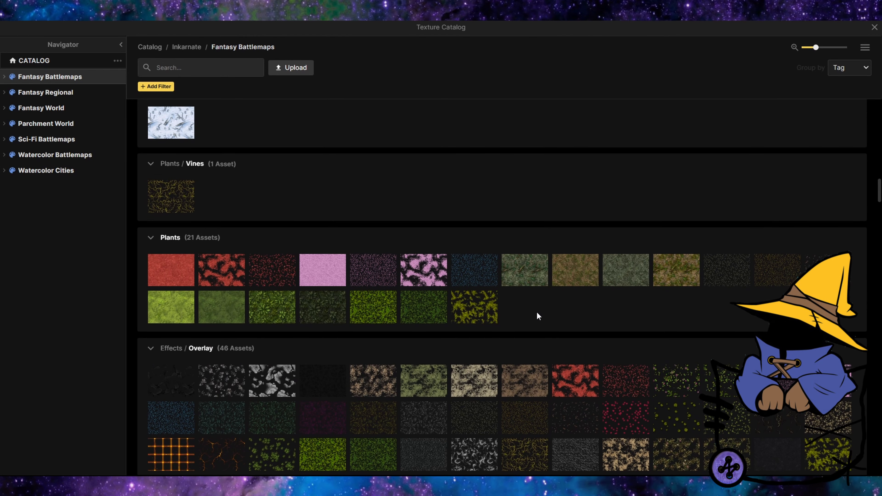
scroll(514, 316, up, 5)
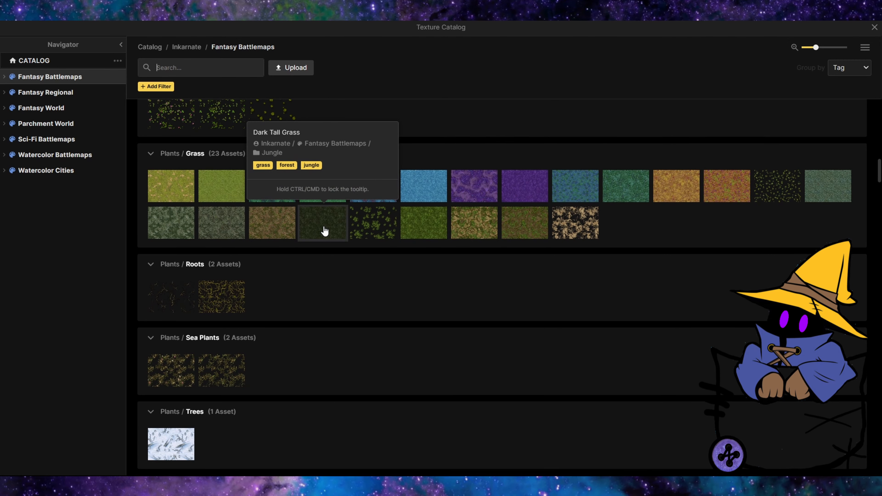
click(307, 225)
drag(232, 194, 278, 248)
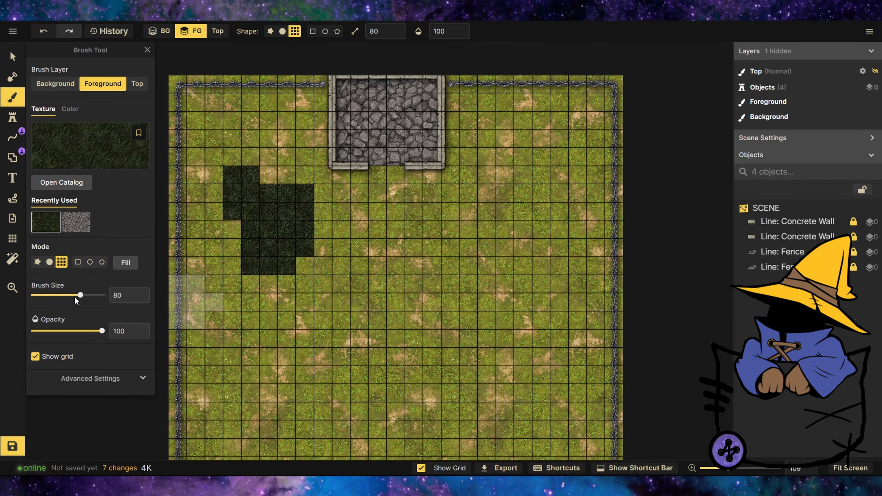
Step: Paint all the ground around the building on the foreground layer with the mottled brown-green grass texture
click(70, 155)
click(280, 225)
mouse_move(229, 189)
mouse_down()
mouse_move(302, 228)
mouse_move(302, 120)
mouse_move(165, 159)
mouse_move(197, 187)
mouse_move(305, 168)
mouse_move(355, 213)
mouse_move(486, 193)
mouse_move(477, 93)
mouse_move(590, 104)
mouse_move(514, 111)
mouse_move(586, 175)
mouse_move(361, 283)
mouse_move(587, 347)
mouse_move(573, 389)
mouse_move(597, 348)
mouse_up()
scroll(468, 208, down, 1)
scroll(468, 209, down, 2)
scroll(409, 429, up, 2)
drag(277, 225, 241, 271)
mouse_move(242, 271)
mouse_down()
mouse_move(241, 394)
mouse_move(602, 387)
mouse_up()
drag(602, 387, 608, 339)
mouse_move(608, 339)
mouse_down()
mouse_move(568, 358)
mouse_move(546, 335)
mouse_move(404, 266)
mouse_move(408, 358)
mouse_up()
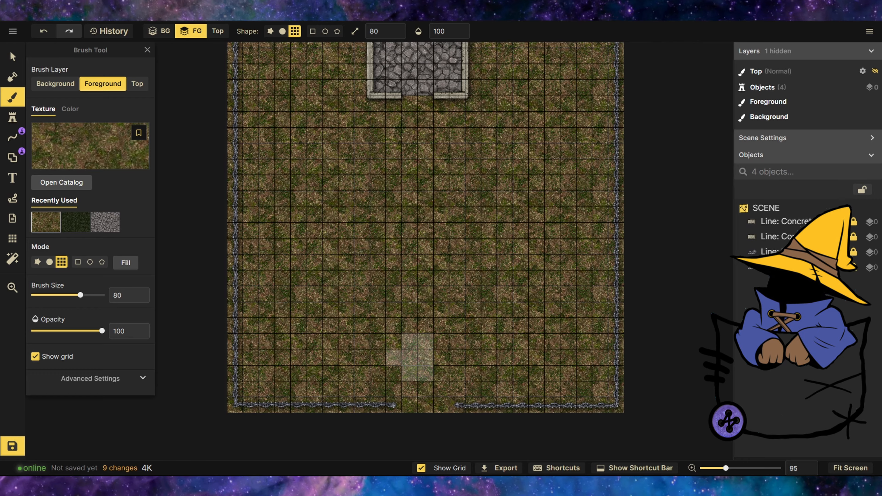
Step: Place a Double Door Closed stamp over the doorway gap in the building's lower wall
scroll(336, 361, down, 1)
scroll(392, 139, up, 3)
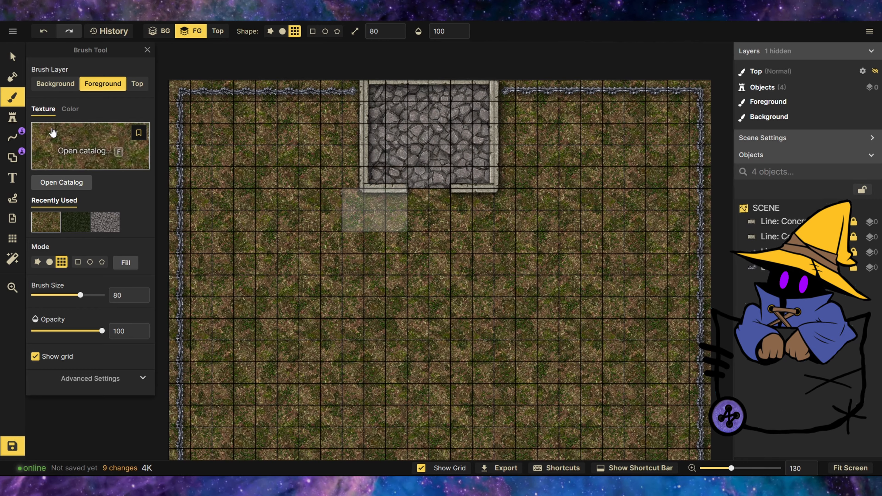
click(68, 152)
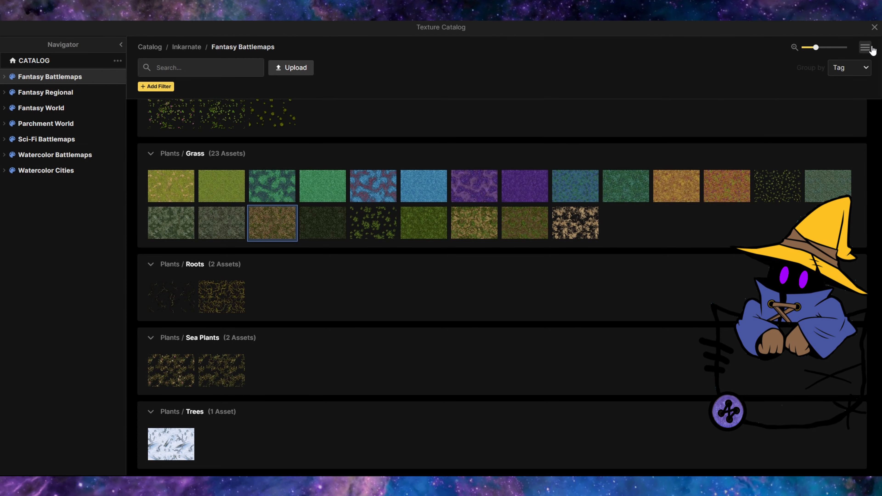
click(874, 27)
click(15, 118)
click(72, 99)
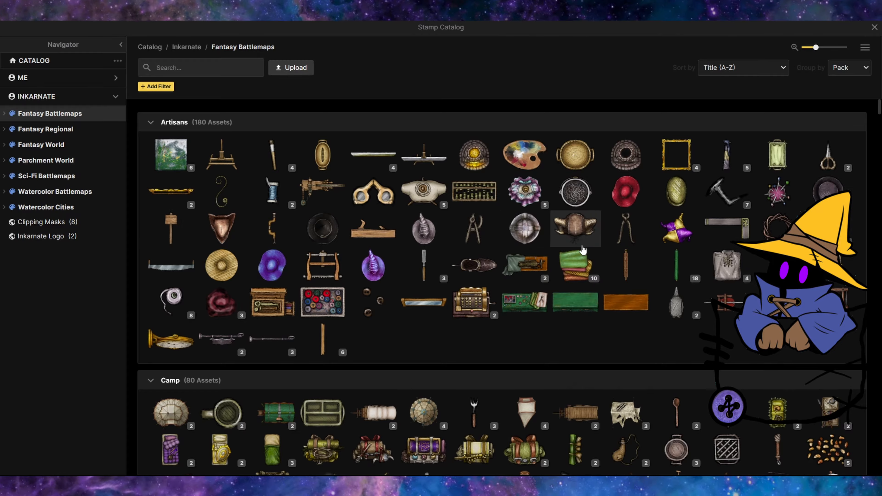
scroll(589, 232, down, 13)
click(787, 217)
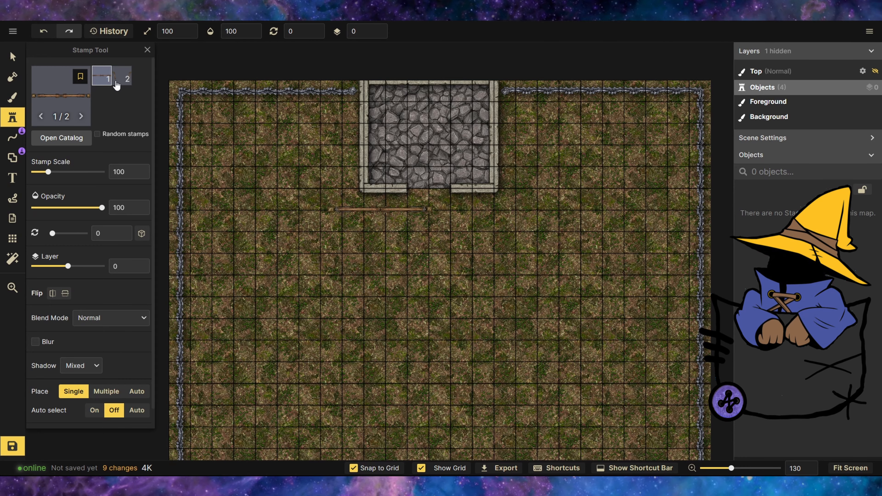
scroll(417, 182, up, 10)
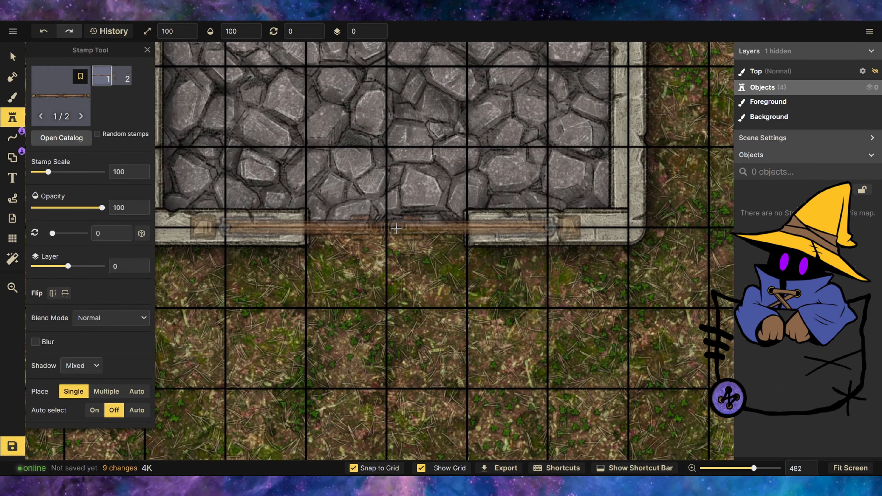
click(391, 229)
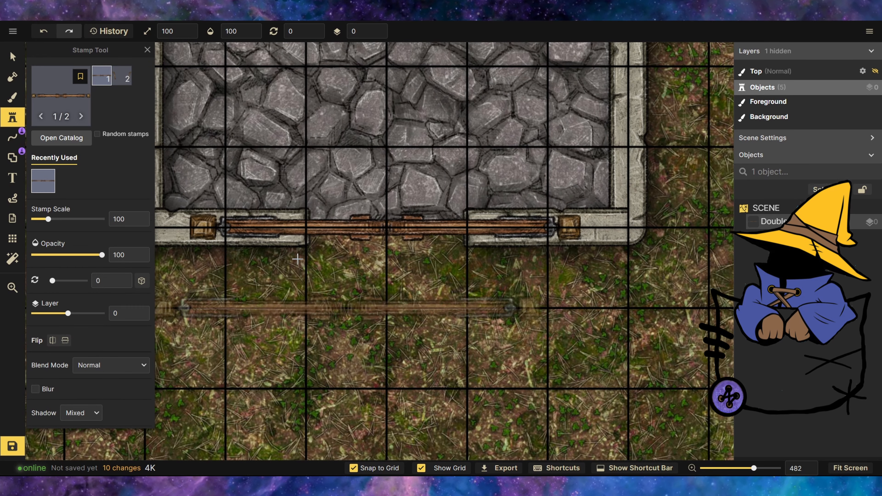
Step: Set the double door's shadow to None, its transform width to 48 and its height to 138
click(12, 56)
click(97, 295)
scroll(89, 321, down, 1)
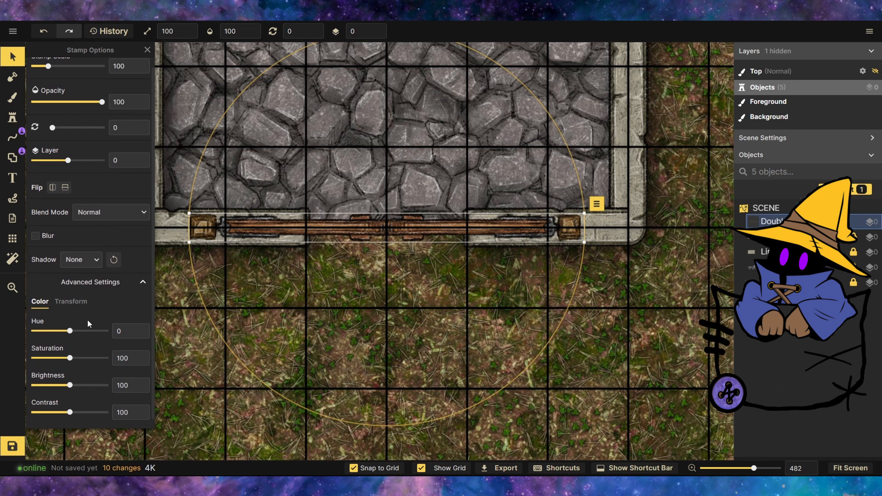
click(71, 296)
drag(87, 325, 79, 329)
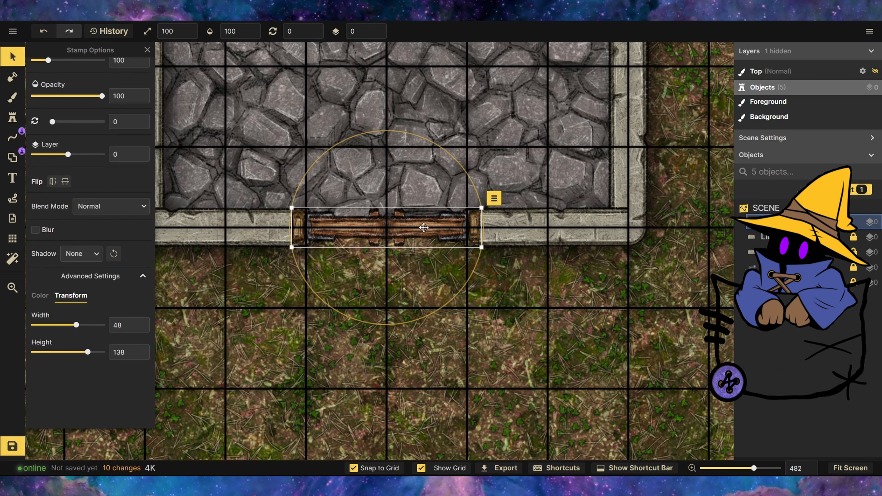
Step: Turn off grid snapping, then move the double door and scale it to 92 so it fits the doorway
drag(430, 230, 424, 232)
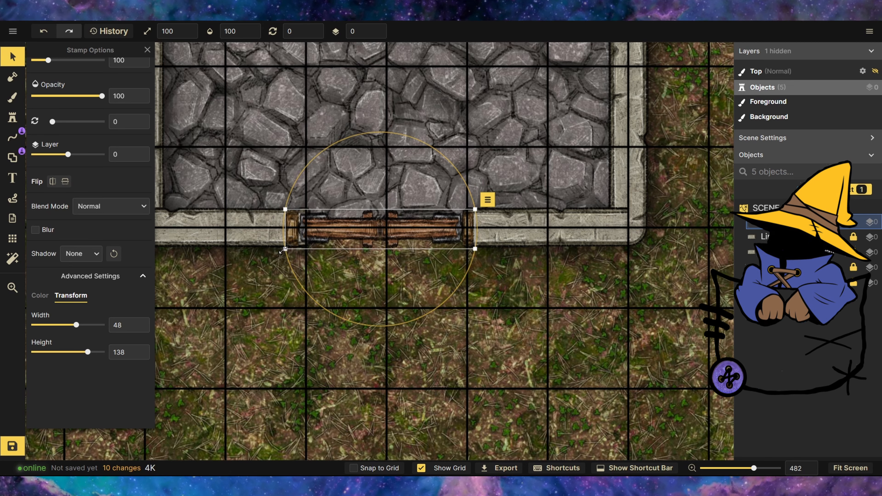
drag(282, 249, 297, 245)
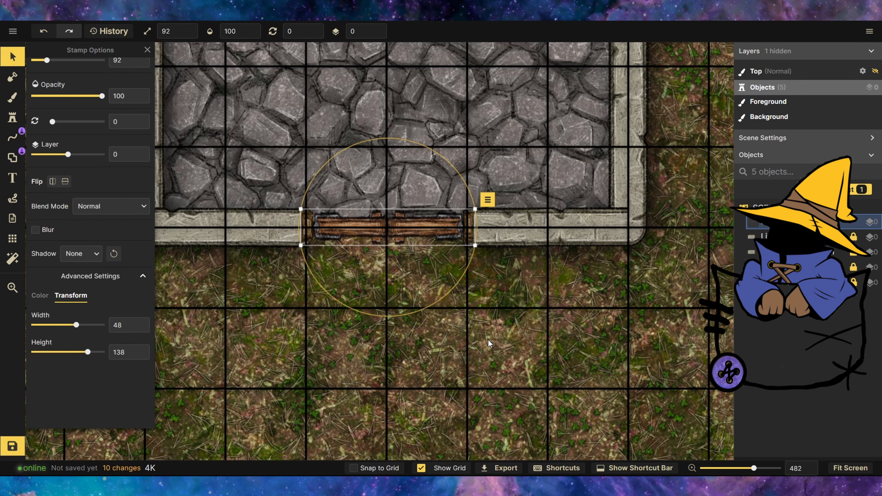
click(492, 353)
Step: Reduce the double door's colour saturation to 73
scroll(355, 290, down, 4)
click(357, 249)
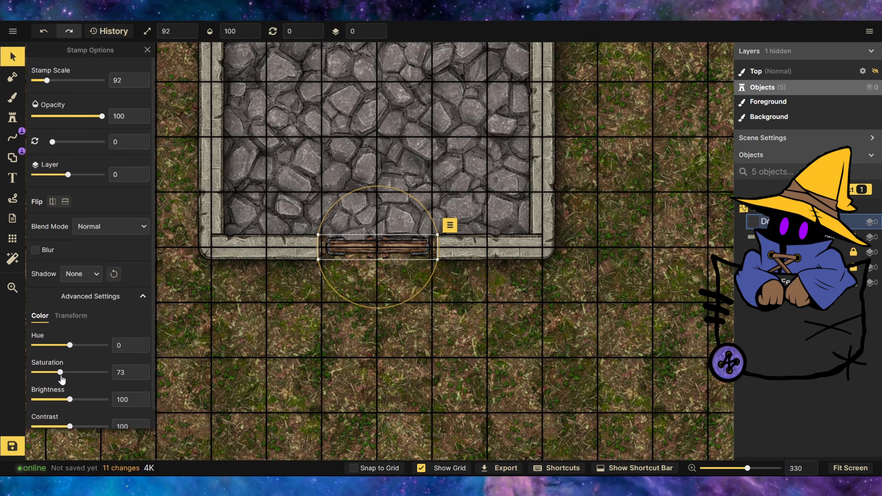
click(352, 387)
Step: Move the double door down to object layer -1, beneath the walls
scroll(345, 295, down, 5)
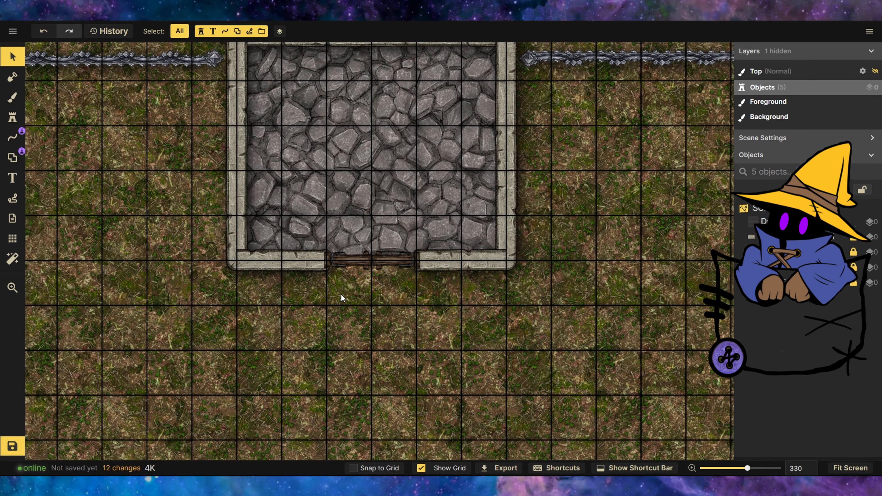
click(359, 266)
click(378, 36)
click(389, 115)
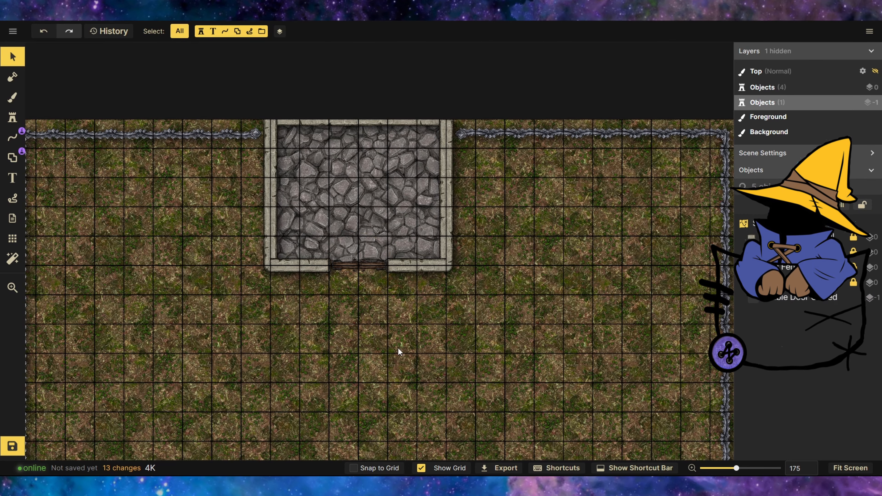
Step: Choose the intact gravestone stamp from the Graveyard set of the Fantasy Battlemaps catalog
scroll(389, 115, down, 6)
scroll(250, 73, up, 8)
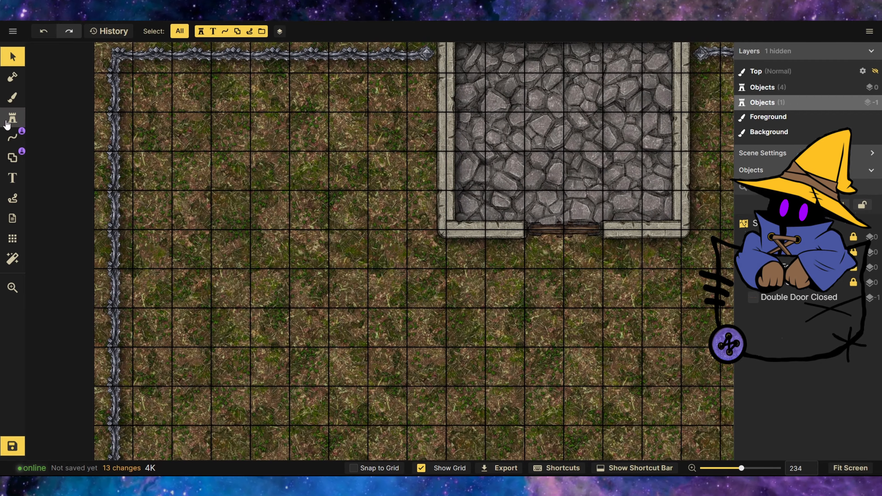
click(7, 122)
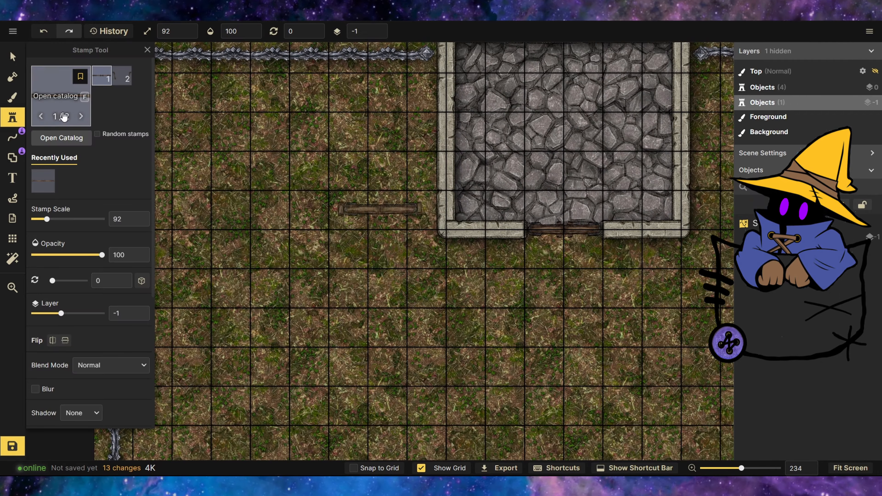
click(62, 136)
scroll(443, 294, down, 5)
scroll(443, 292, down, 15)
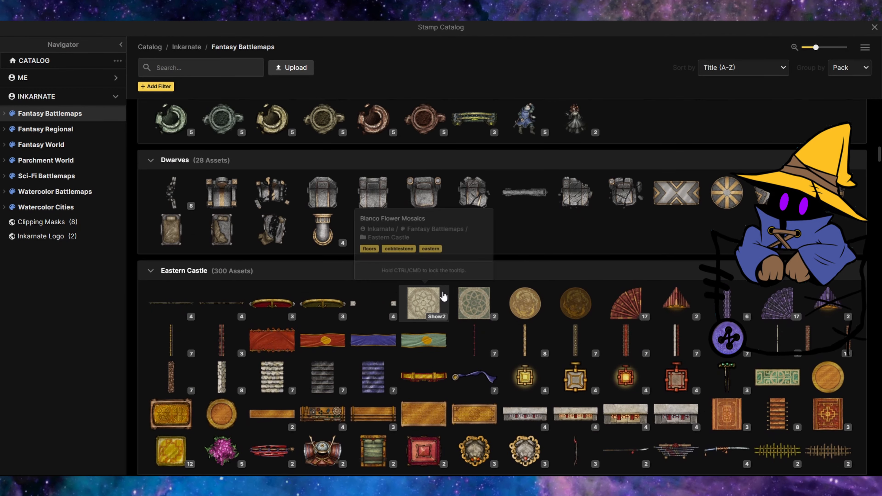
scroll(392, 295, down, 15)
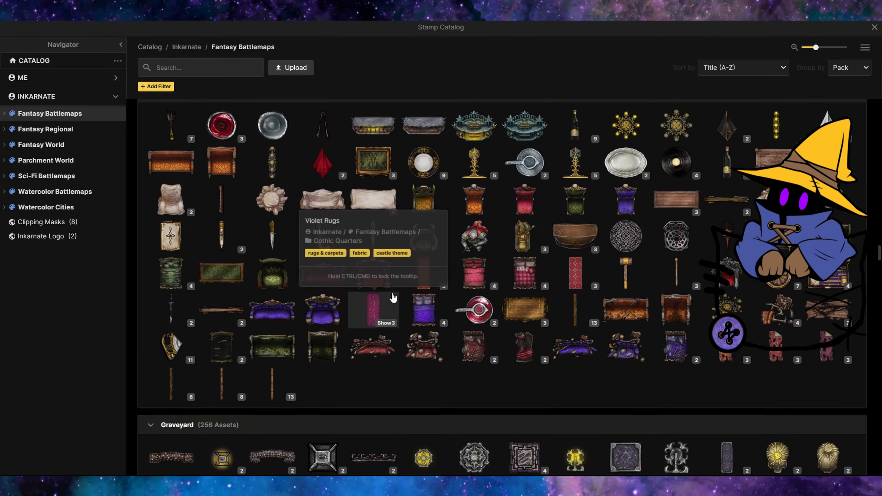
scroll(395, 296, down, 4)
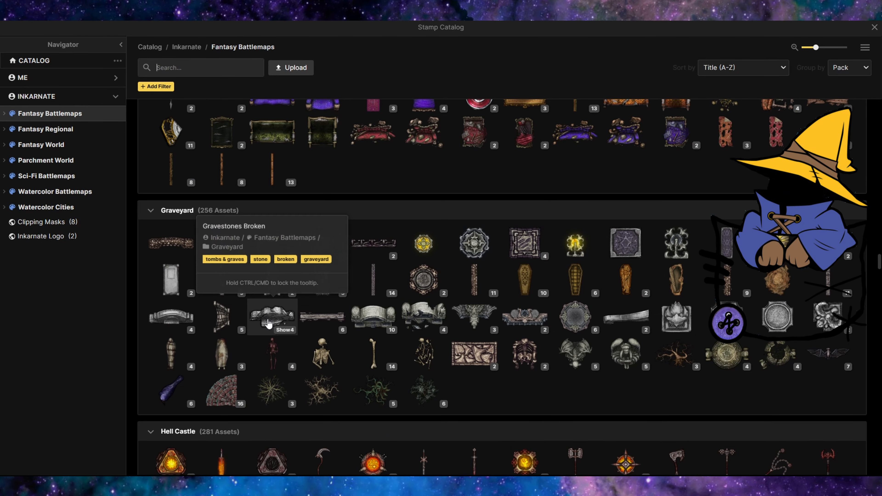
click(171, 316)
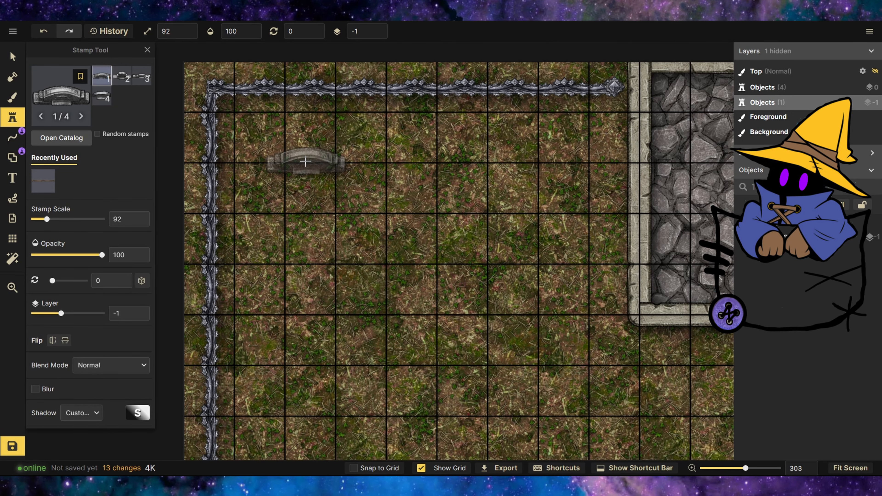
Step: Place a row of three gravestones on the grass west of the building, turning on random stamps after the first one
click(307, 162)
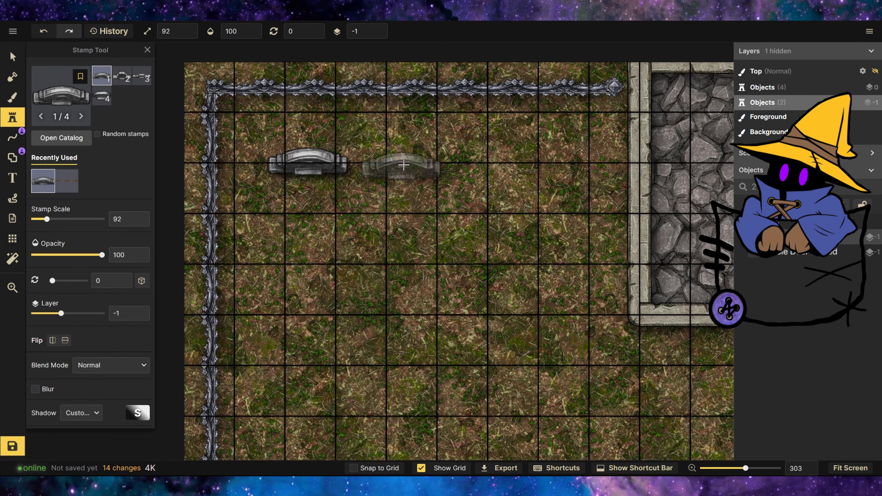
click(97, 134)
click(407, 163)
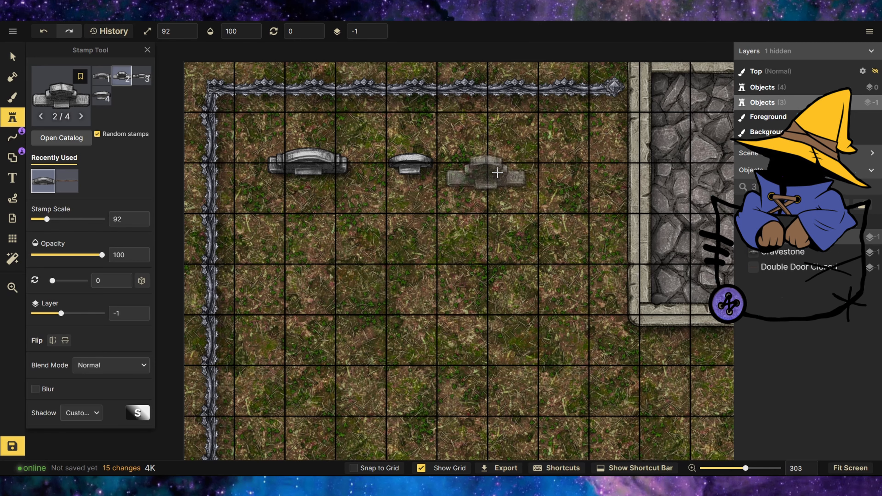
scroll(511, 159, down, 3)
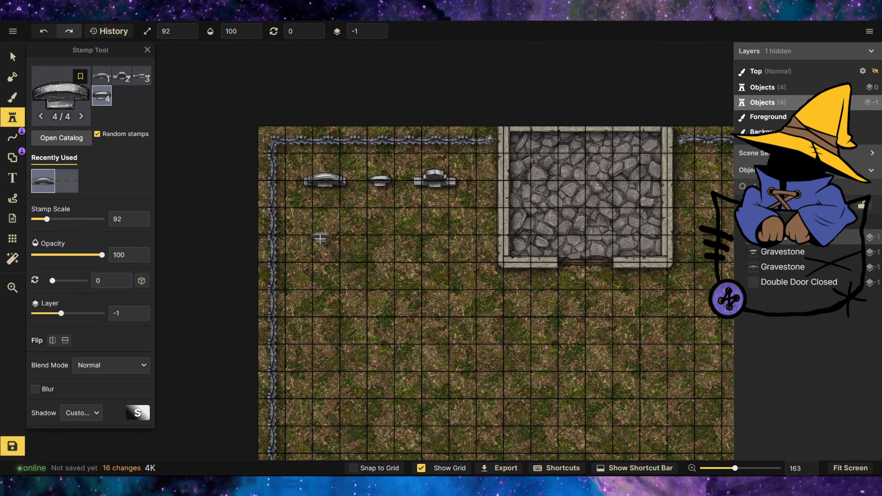
scroll(329, 272, up, 1)
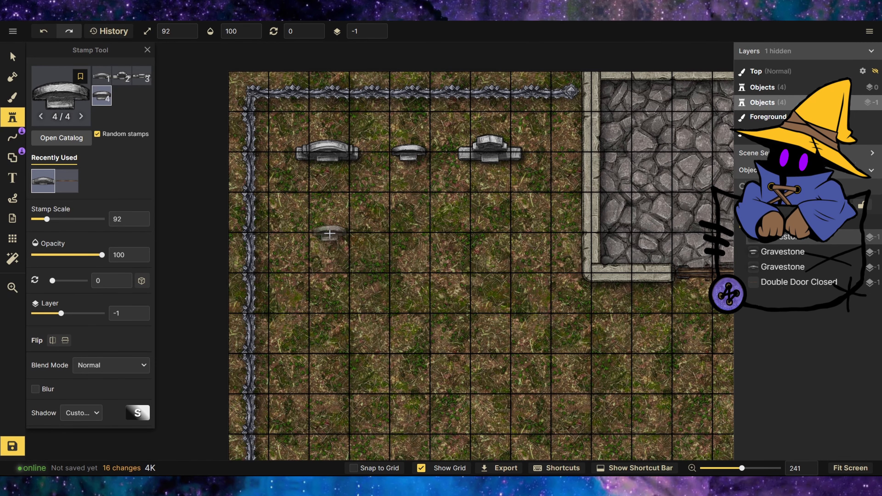
Step: Place two more rows of three random gravestones beneath the first row, evenly spaced
click(329, 234)
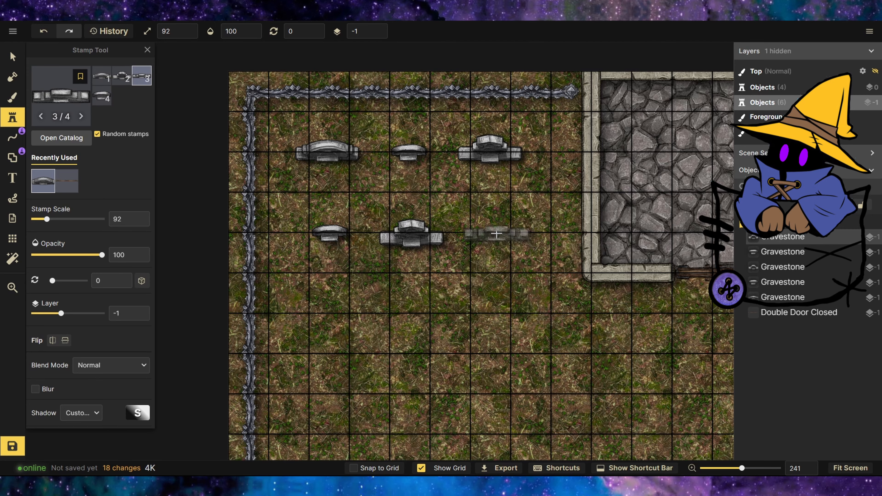
scroll(458, 191, down, 4)
scroll(457, 263, up, 4)
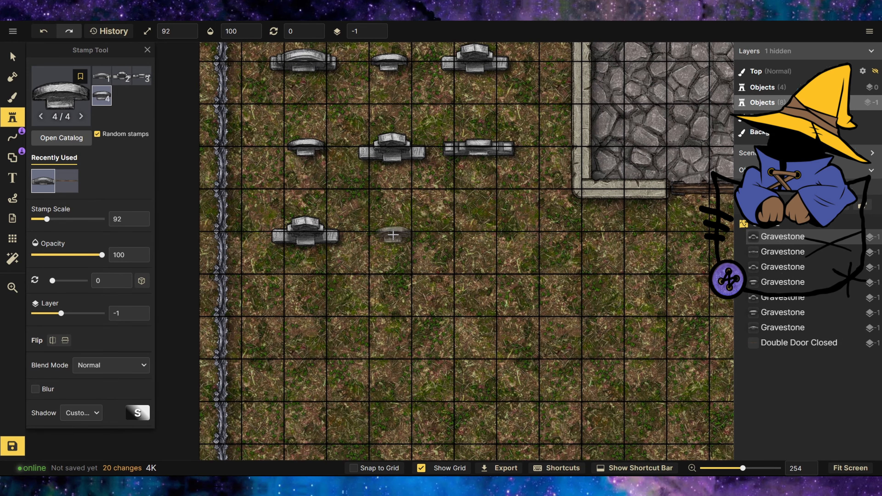
click(392, 235)
click(474, 231)
scroll(455, 288, down, 1)
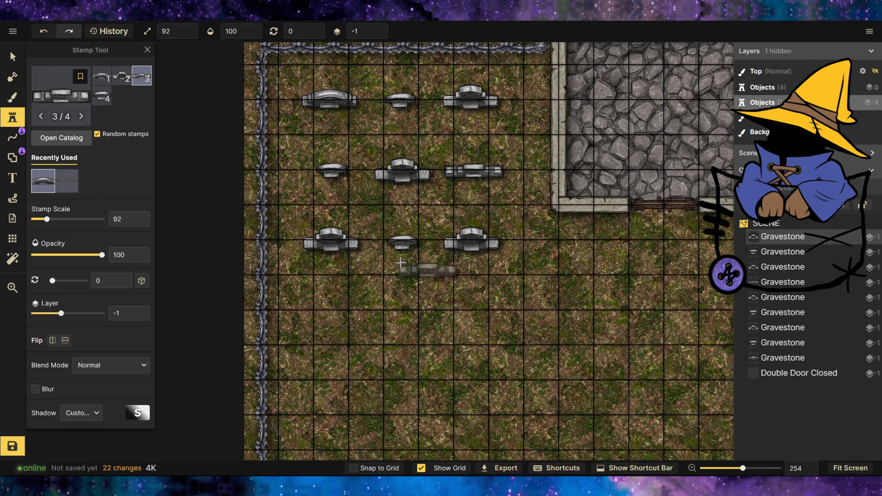
Step: Duplicate the block of nine gravestones and move the copy to the matching grass area east of the building
click(14, 59)
drag(501, 280, 321, 102)
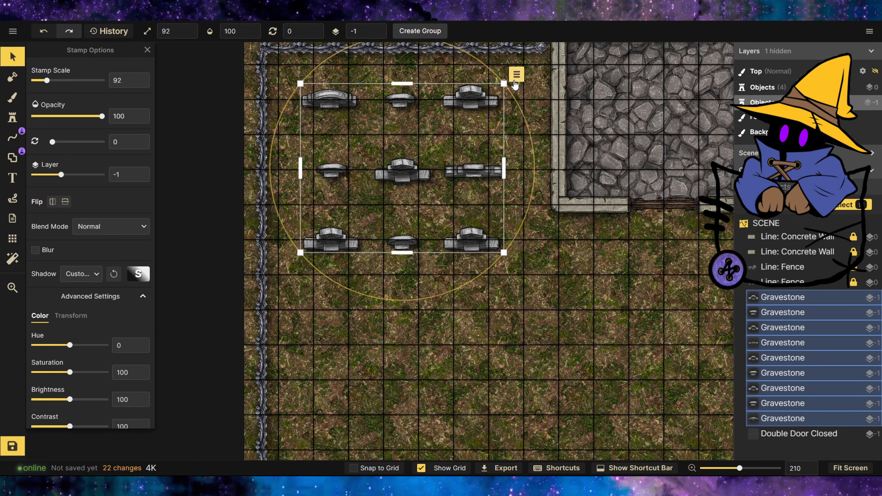
click(516, 74)
click(537, 136)
scroll(335, 275, down, 4)
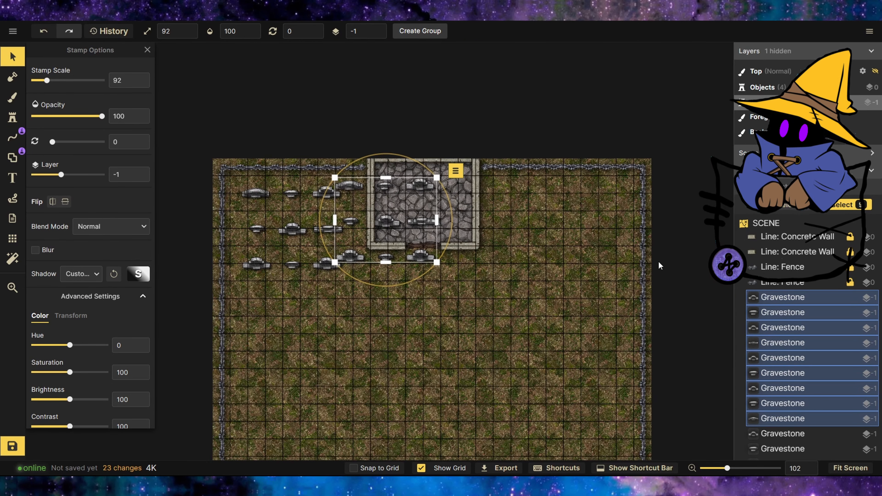
drag(348, 178, 559, 187)
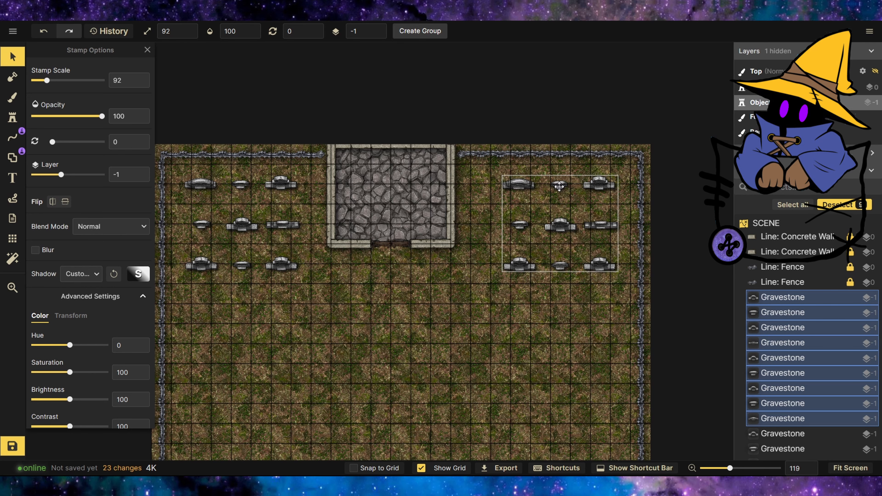
click(467, 241)
Step: Start a fourth row beneath the western block by placing two random gravestones under its first two columns
scroll(463, 240, down, 5)
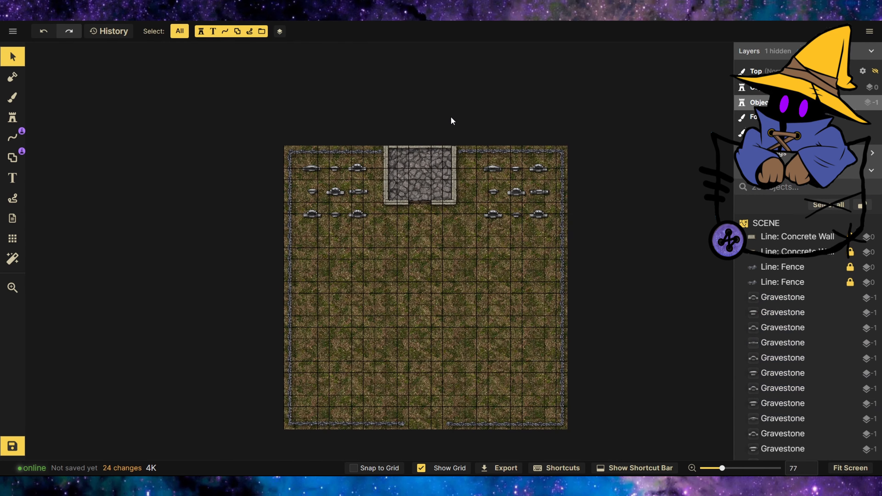
scroll(461, 331, up, 2)
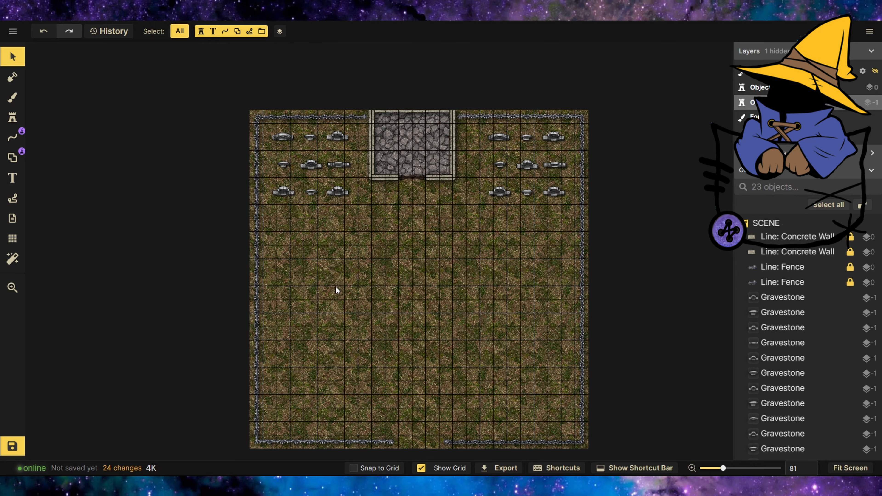
scroll(451, 145, up, 4)
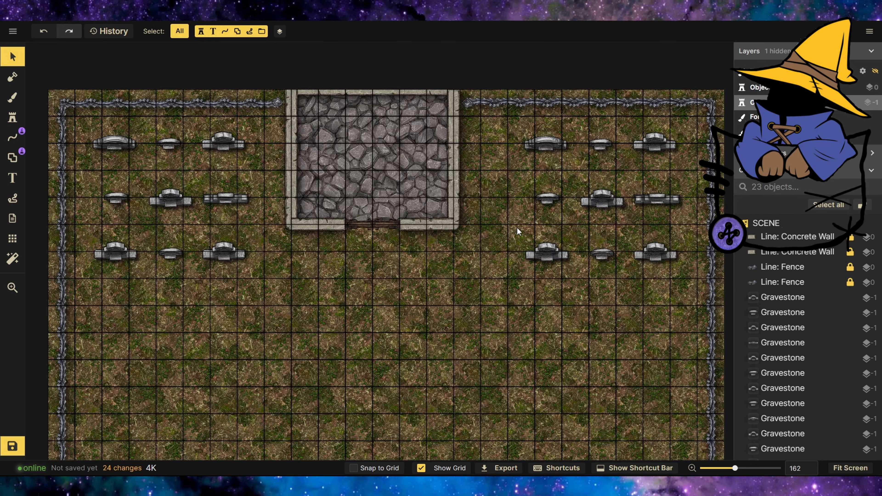
click(6, 116)
scroll(222, 257, down, 2)
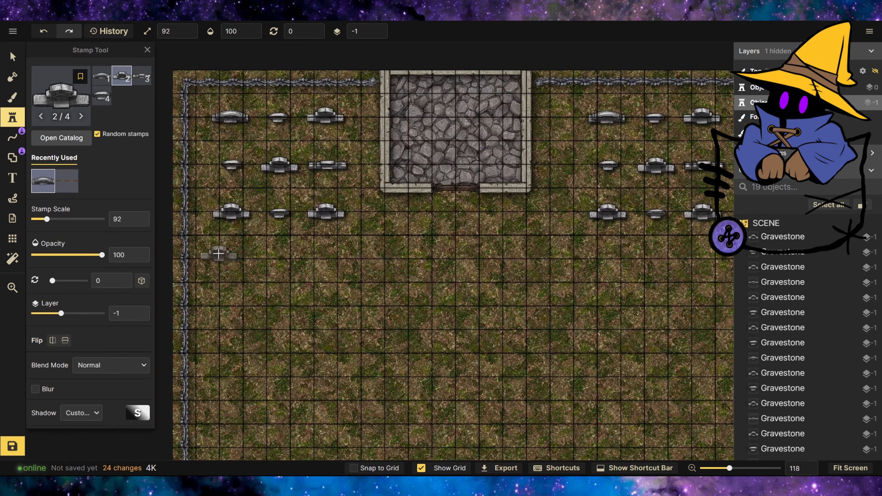
scroll(233, 262, up, 3)
click(235, 262)
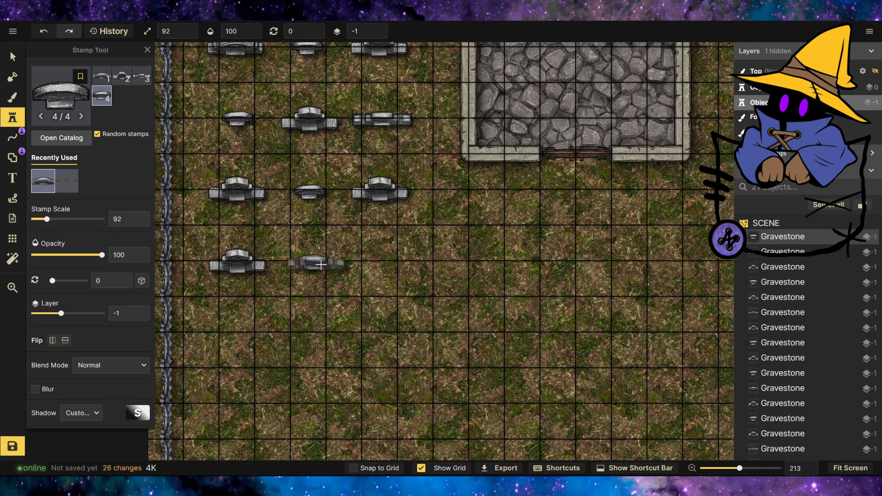
scroll(313, 323, down, 2)
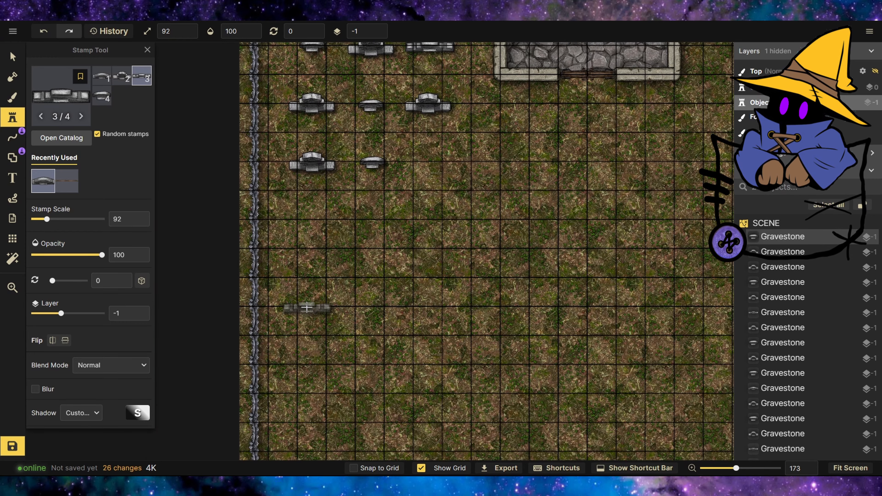
Step: Place four random gravestones in two rows of two along the west fence, leaving a gap below the fourth row
click(307, 308)
scroll(324, 264, down, 2)
scroll(320, 250, up, 1)
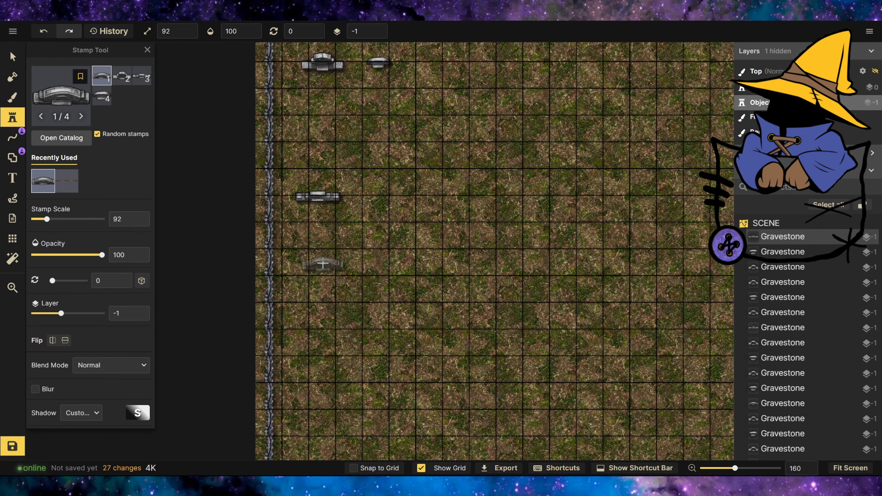
click(320, 250)
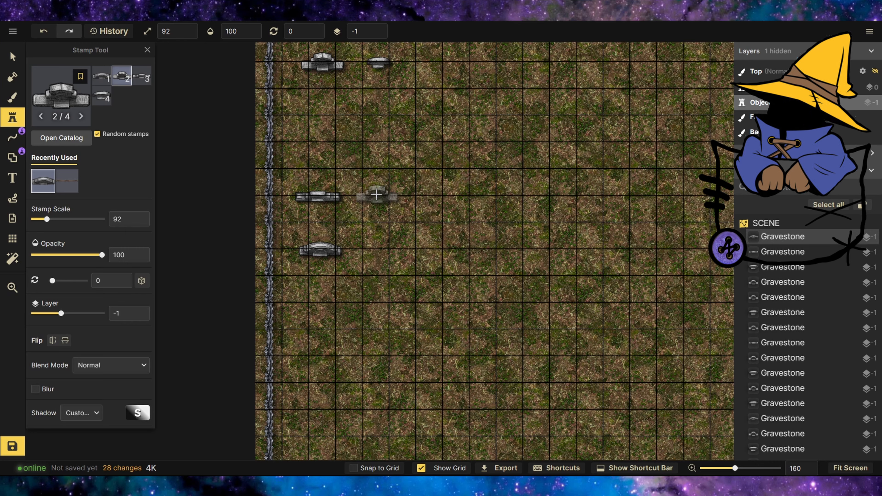
click(376, 194)
click(377, 251)
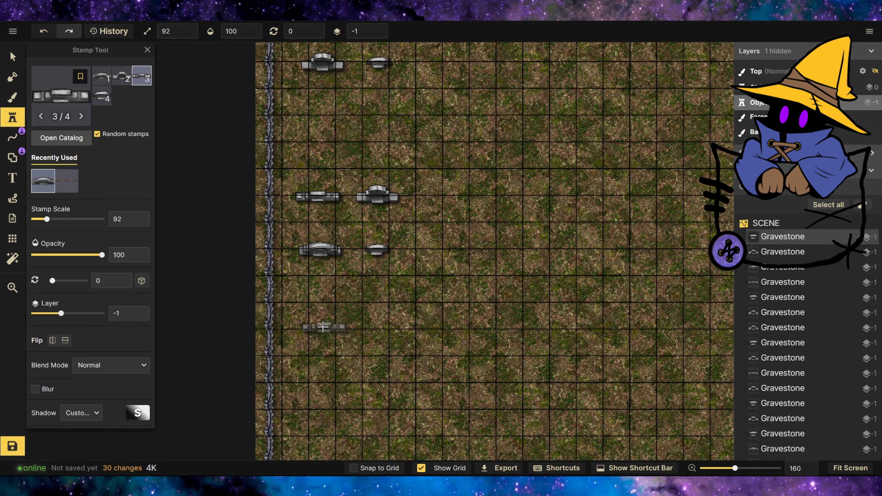
Step: Place another row of three random gravestones further south along the west fence, with a single one below it
scroll(377, 331, down, 2)
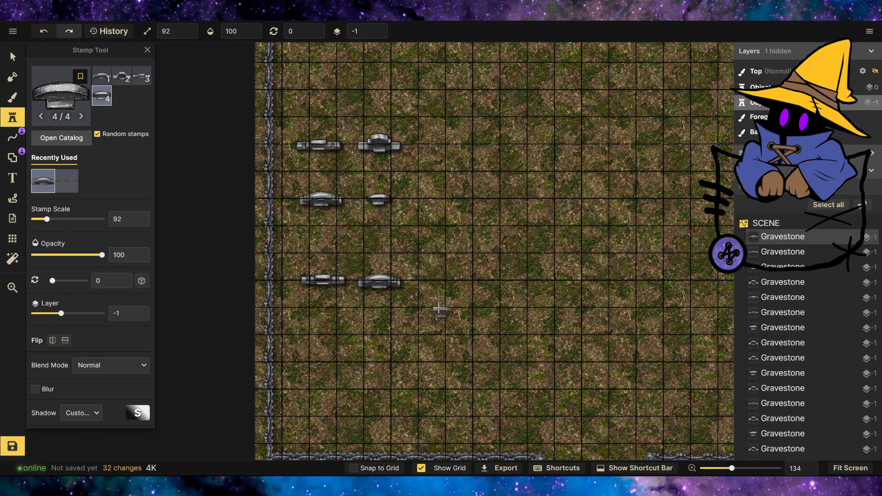
click(404, 361)
scroll(289, 363, down, 3)
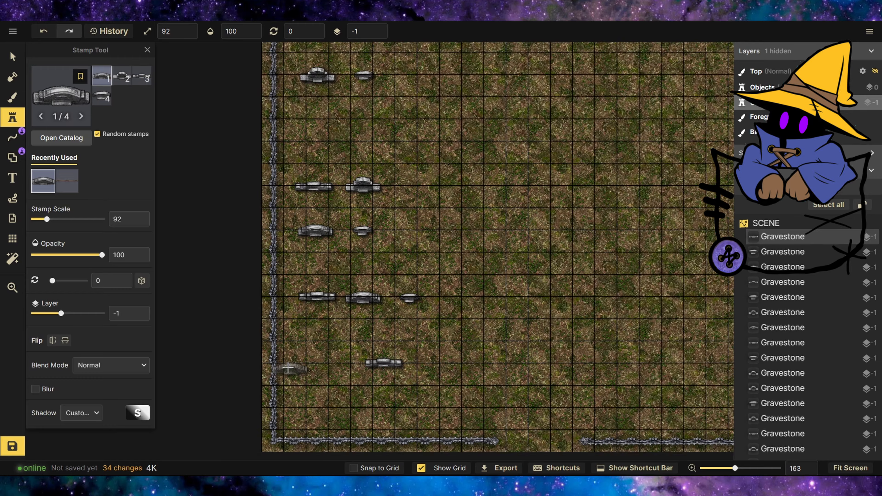
Step: Place a Tomb stamp inside the fence's southeast corner and scale it down to 59
scroll(618, 392, up, 3)
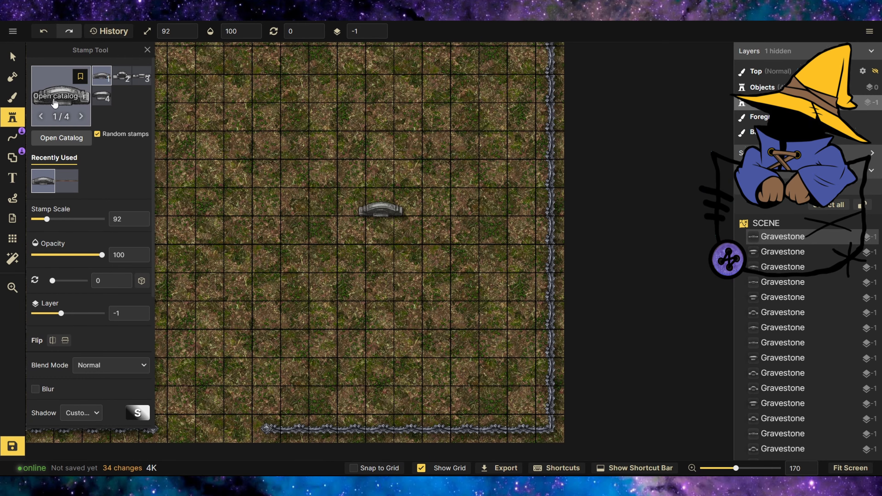
click(62, 138)
click(312, 286)
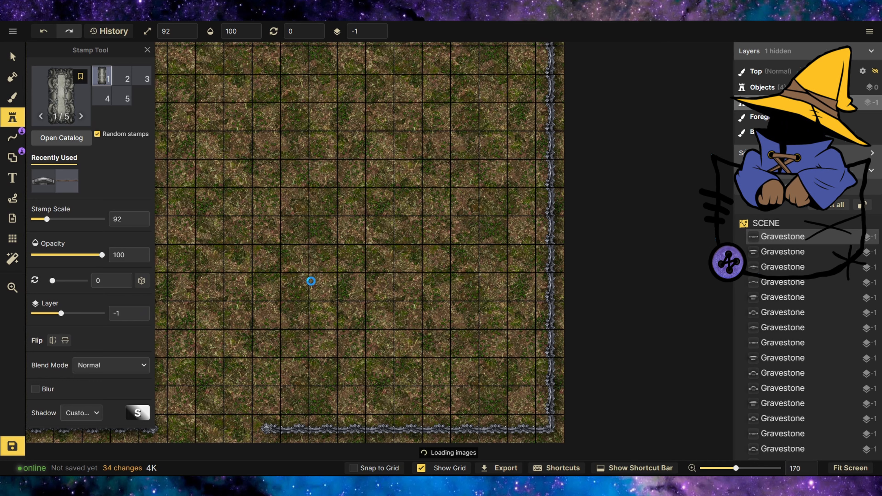
click(492, 352)
click(13, 57)
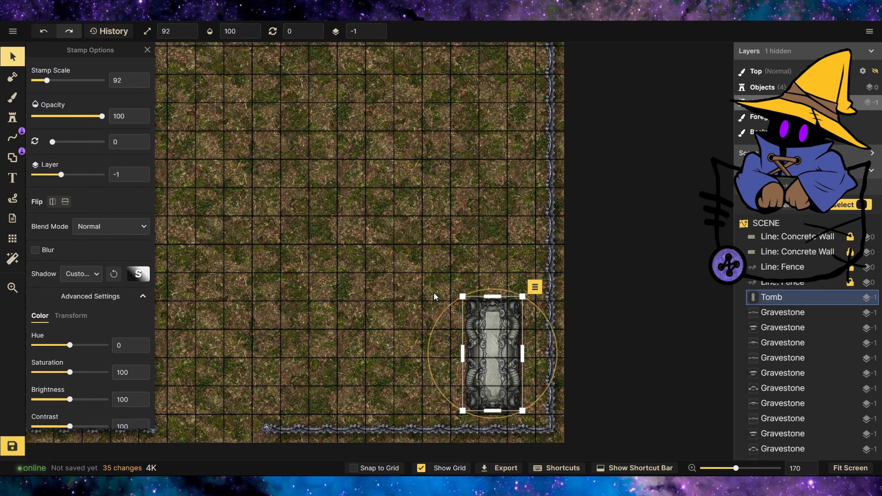
drag(463, 298, 482, 331)
drag(504, 373, 493, 363)
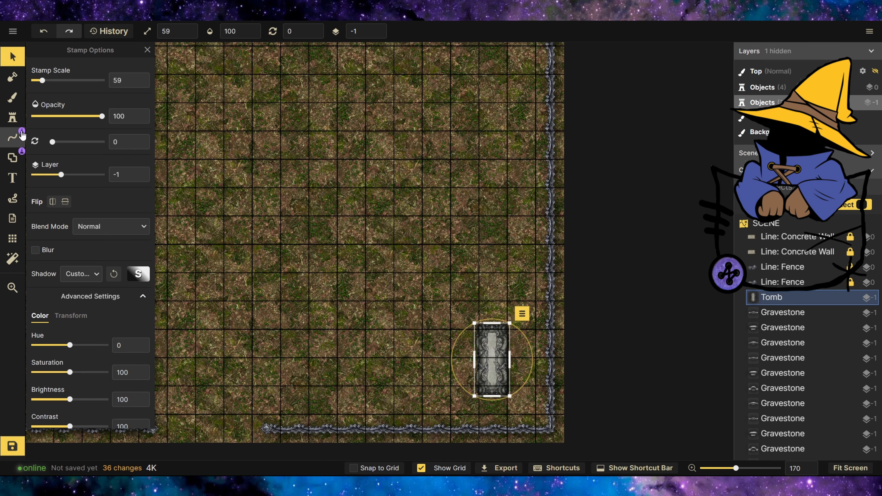
Step: Switch back to the recently used gravestone stamp and place one on the grass northwest of the tomb
click(14, 120)
click(62, 191)
click(13, 57)
scroll(287, 274, down, 2)
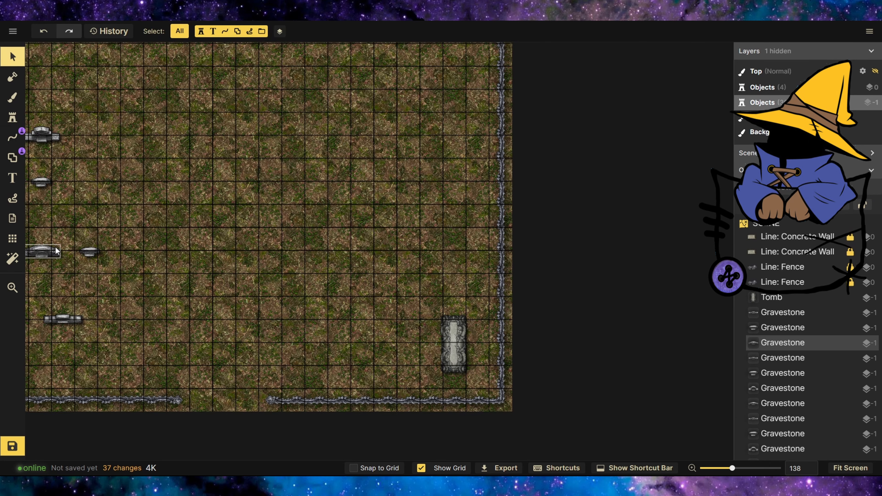
click(55, 248)
click(14, 119)
scroll(423, 372, up, 2)
scroll(422, 373, up, 3)
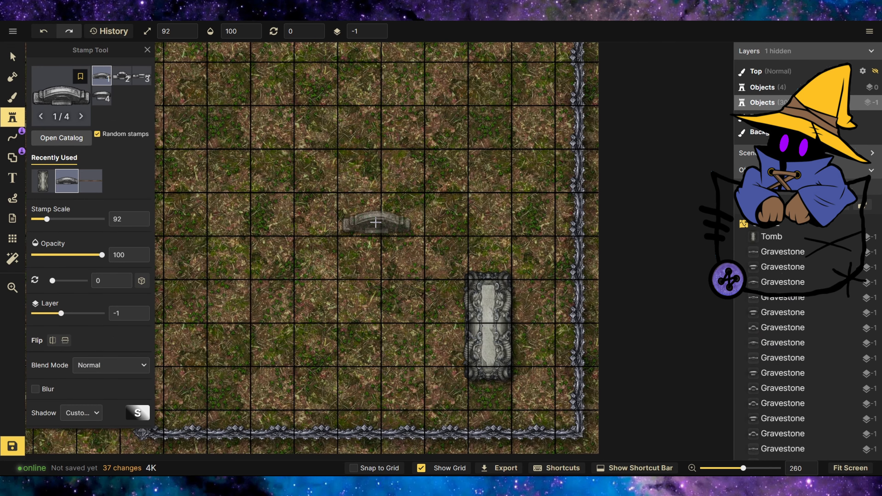
click(363, 259)
Step: Rotate the new gravestone to 90 degrees and move it just west of the tomb
key(Escape)
click(314, 29)
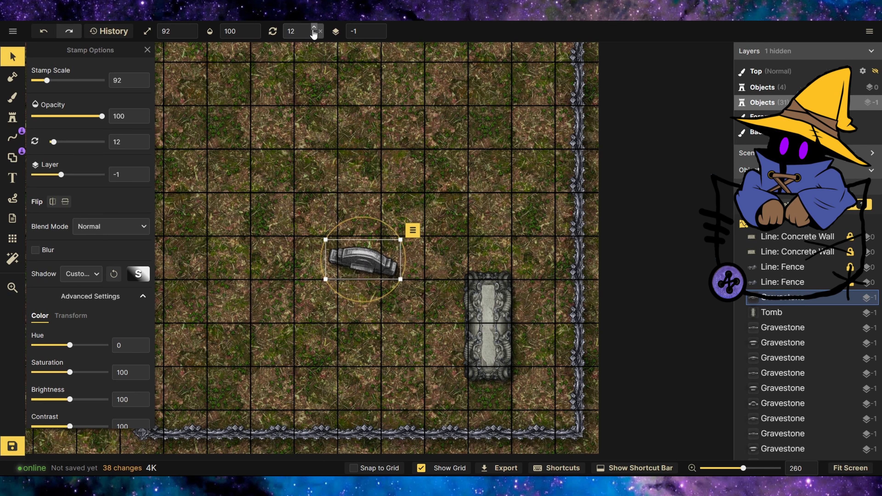
drag(358, 221, 415, 296)
click(343, 105)
click(364, 264)
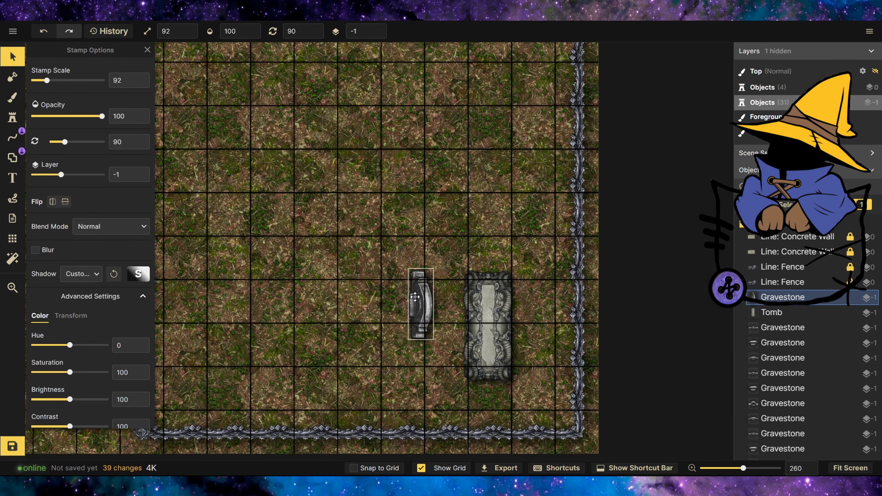
Step: Place seven more random gravestones at 90 degrees west of the tomb, completing two rows of four
click(15, 119)
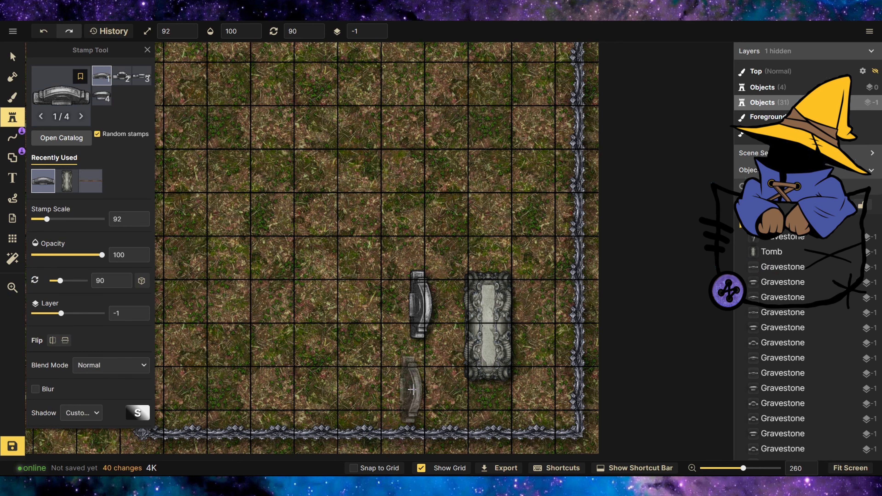
click(425, 387)
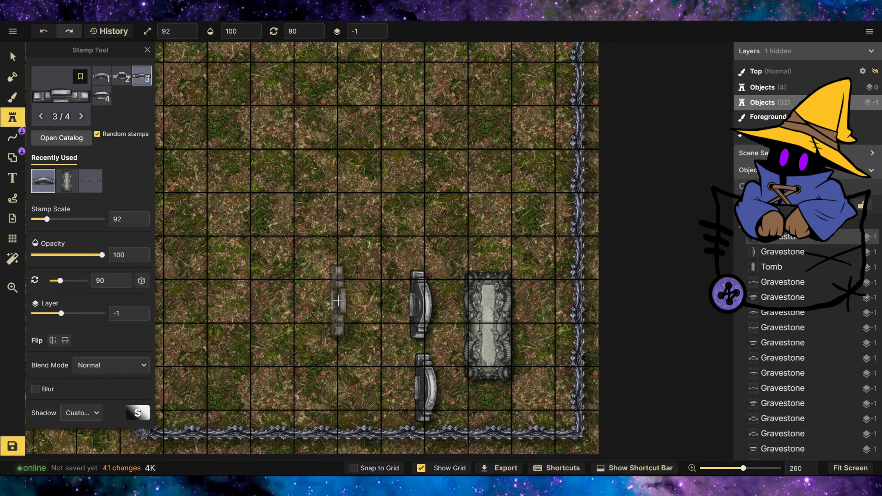
click(337, 301)
click(336, 389)
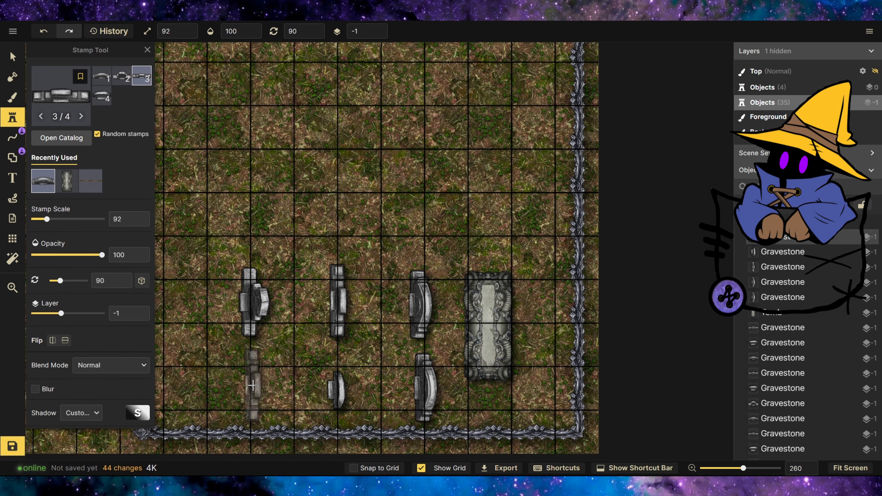
click(257, 385)
scroll(213, 387, down, 3)
scroll(240, 384, up, 1)
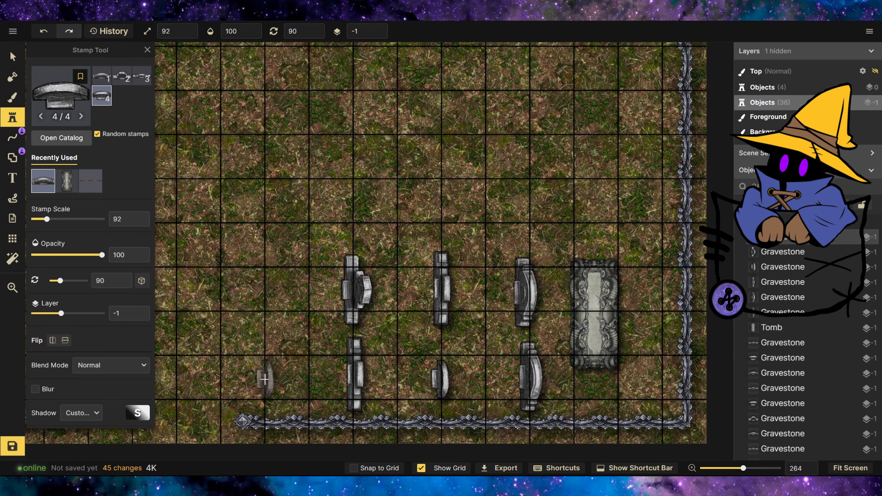
click(270, 379)
click(269, 293)
Step: Select the eight sideways gravestones together with the tomb and paste a copy of the whole set
scroll(349, 399, down, 4)
key(v)
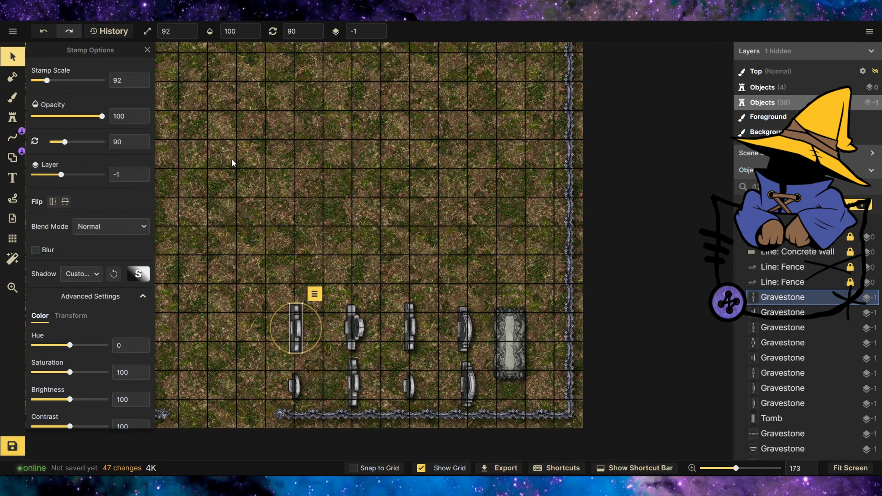
drag(263, 253, 531, 411)
click(539, 292)
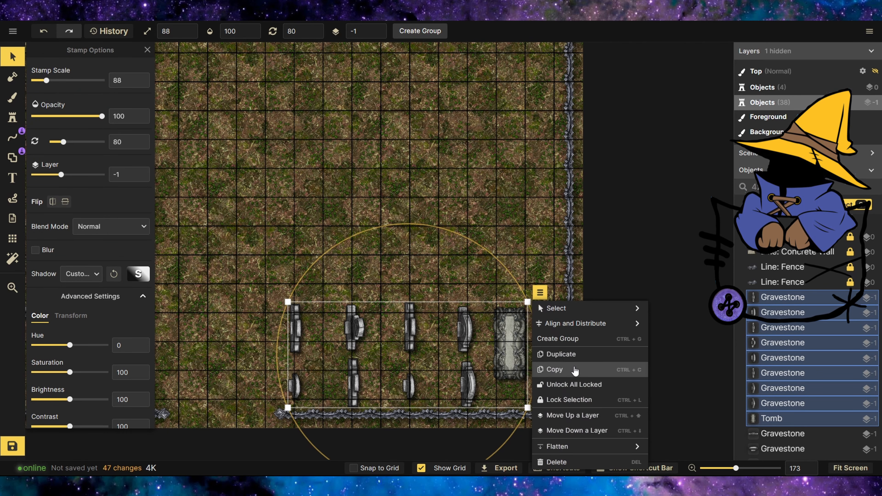
click(554, 369)
key(ctrl+v)
scroll(431, 332, down, 5)
scroll(437, 303, down, 1)
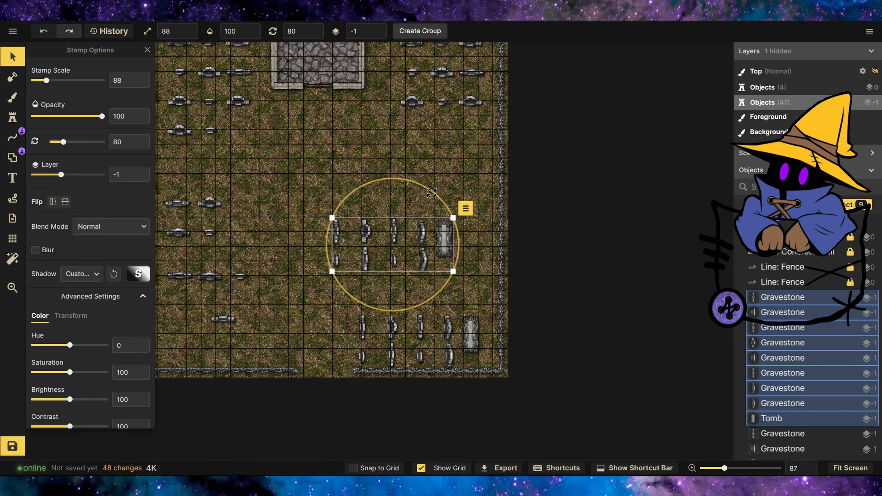
Step: Rotate the copied set so its gravestones are at 0 degrees and position them along the east fence, south of the existing rows
drag(436, 304, 319, 190)
drag(392, 228, 477, 171)
drag(438, 162, 373, 169)
drag(426, 149, 512, 248)
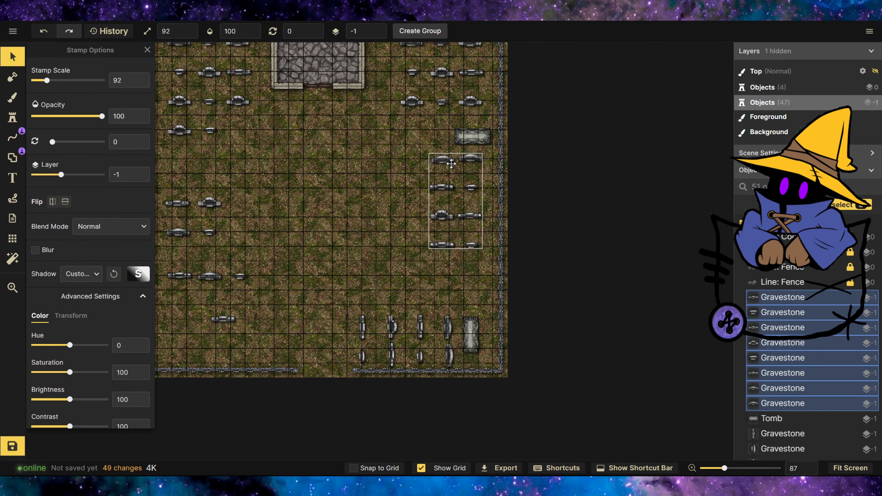
drag(451, 163, 452, 164)
click(369, 157)
Step: Move the copied tomb onto the open grass just west of the copied gravestones
scroll(369, 189, down, 2)
scroll(330, 134, up, 4)
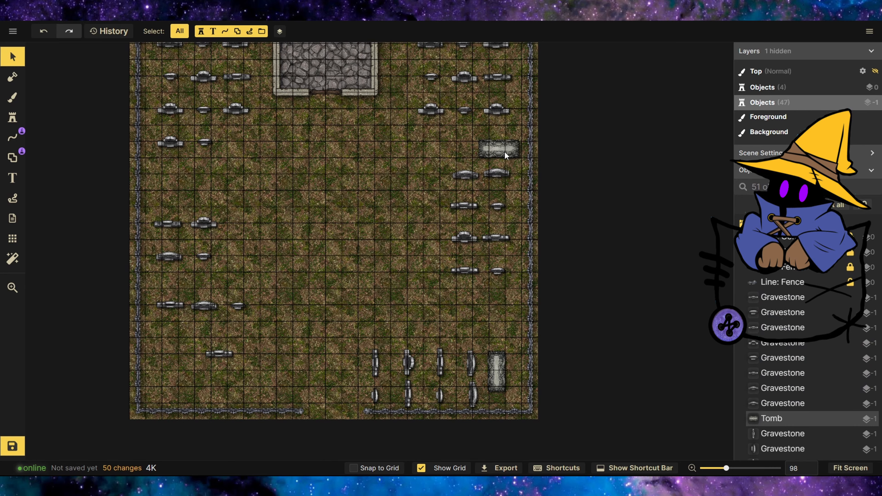
drag(505, 153, 403, 245)
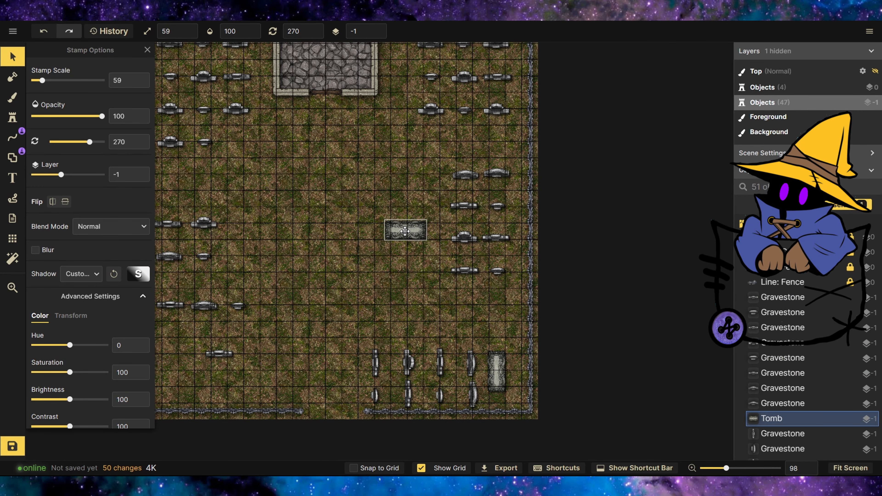
click(325, 256)
scroll(314, 290, down, 1)
scroll(313, 286, up, 4)
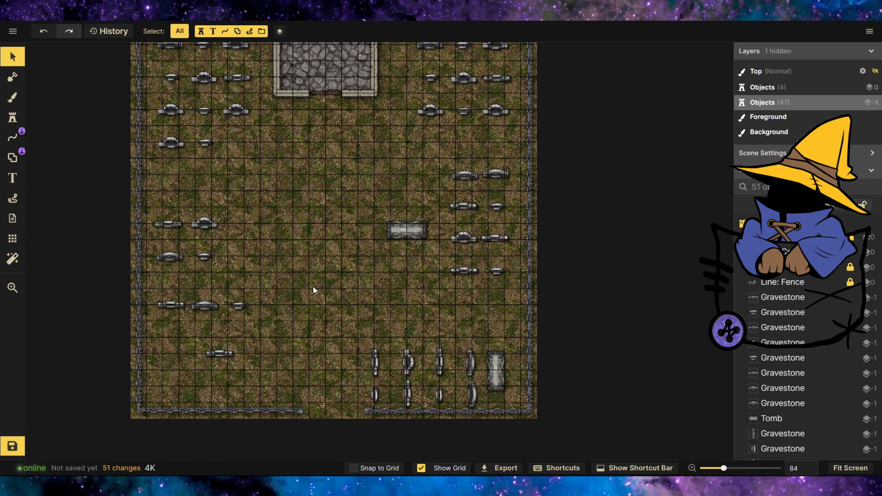
Step: Browse the Fantasy Battlemaps stamp catalog packs for more objects suited to the graveyard
click(13, 117)
click(48, 88)
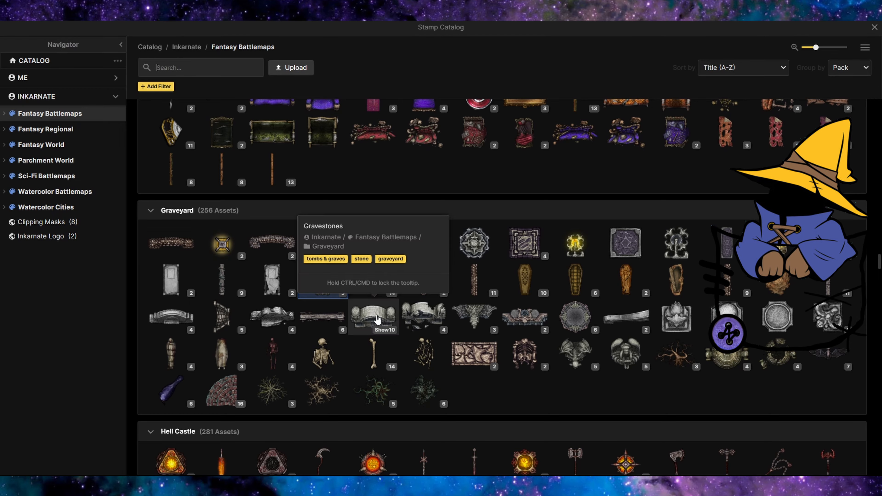
scroll(291, 252, up, 5)
scroll(291, 252, up, 20)
scroll(291, 252, down, 16)
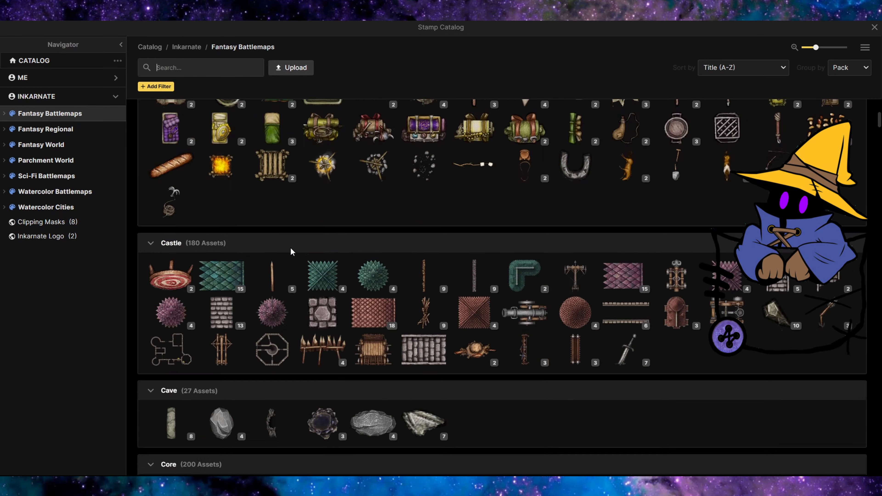
scroll(290, 249, down, 20)
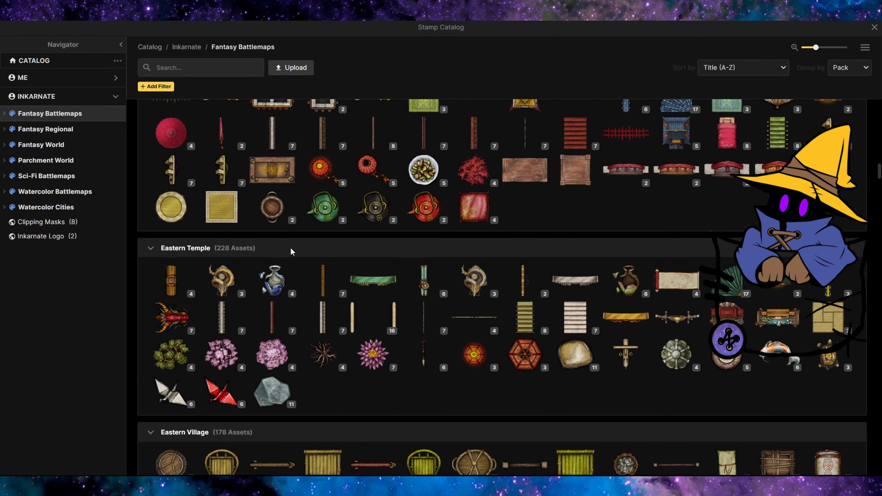
scroll(291, 251, down, 20)
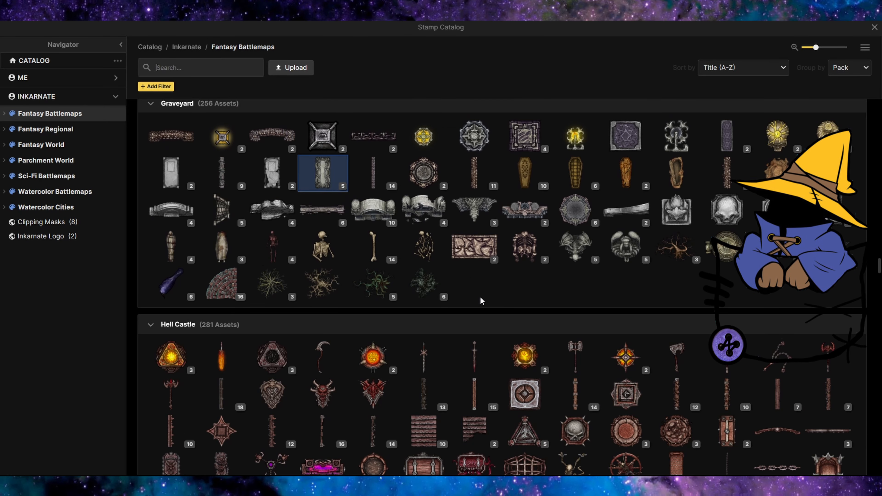
scroll(481, 301, down, 20)
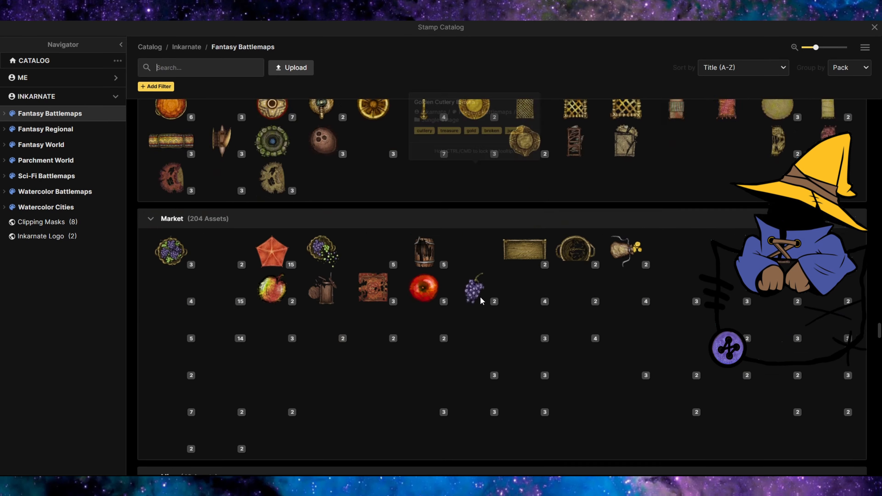
scroll(480, 301, down, 20)
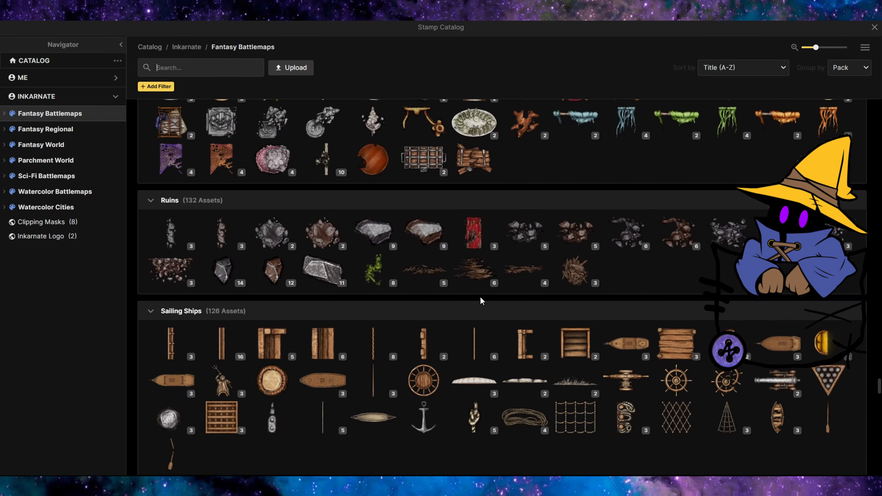
scroll(482, 301, down, 20)
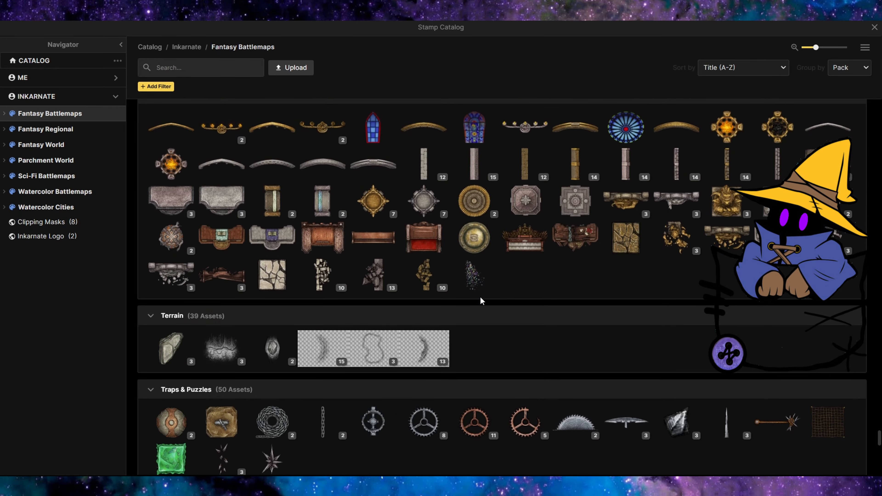
scroll(480, 301, down, 15)
scroll(480, 301, up, 16)
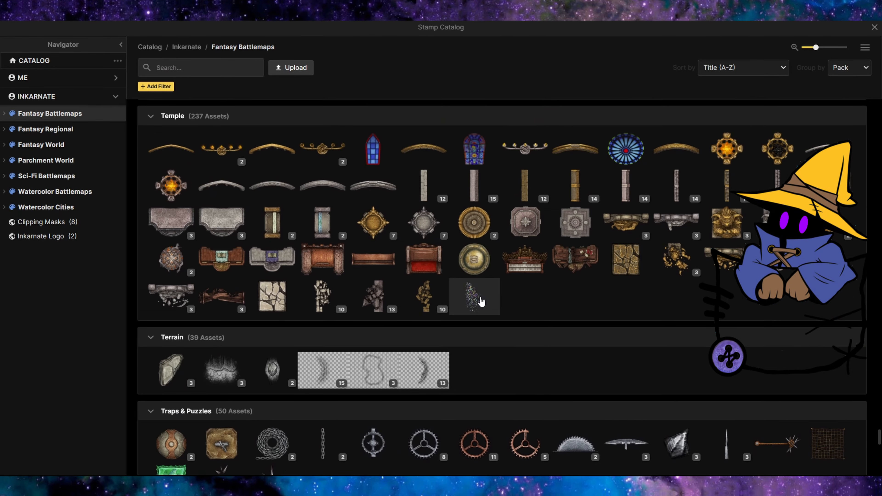
scroll(480, 301, up, 3)
scroll(481, 301, up, 20)
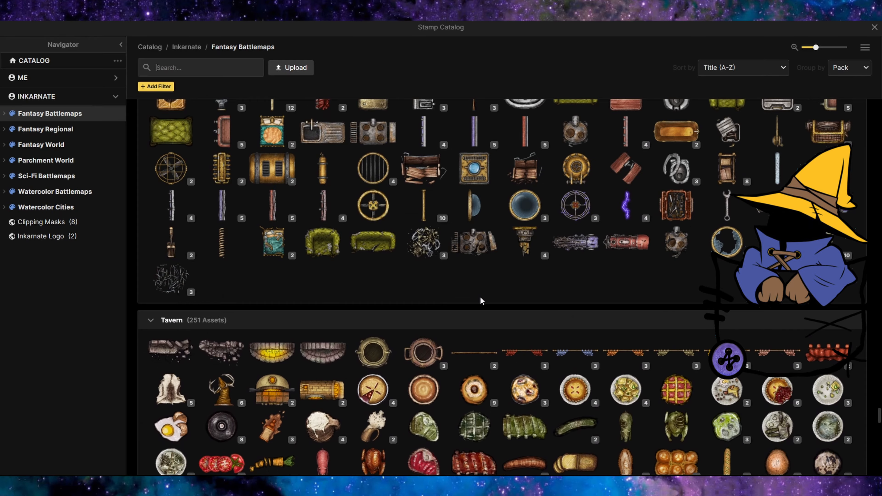
scroll(481, 301, up, 20)
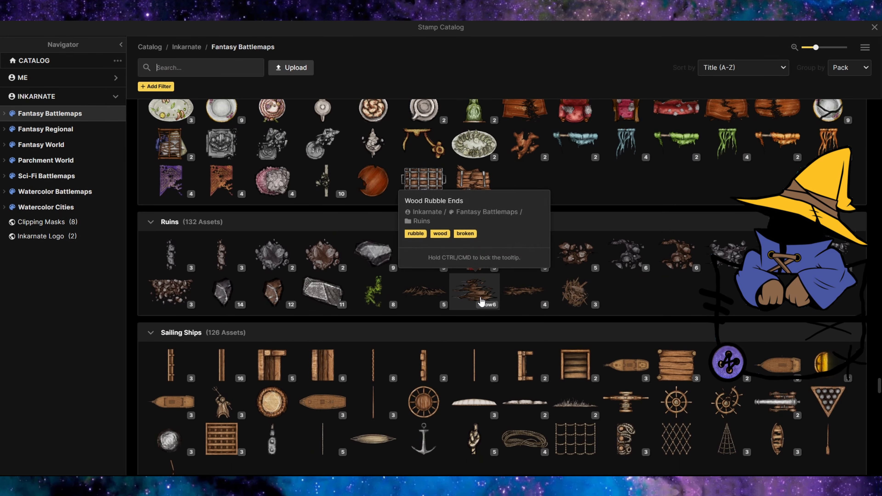
scroll(272, 321, up, 20)
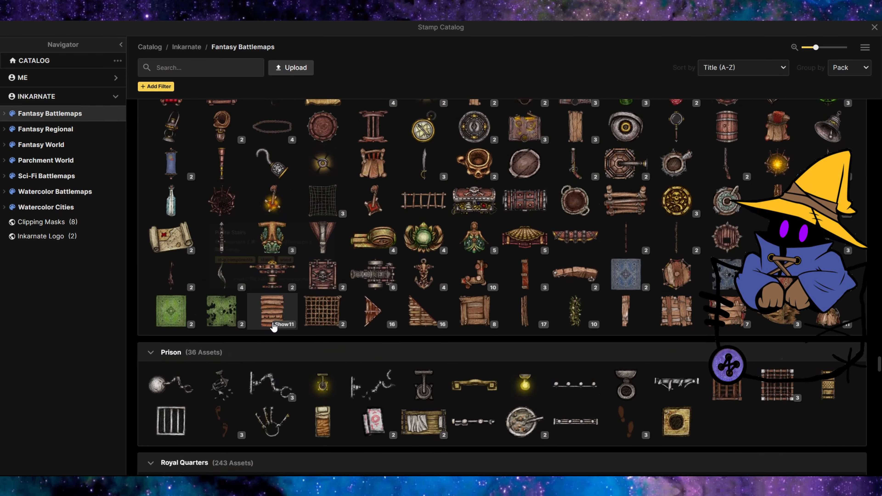
scroll(272, 322, up, 20)
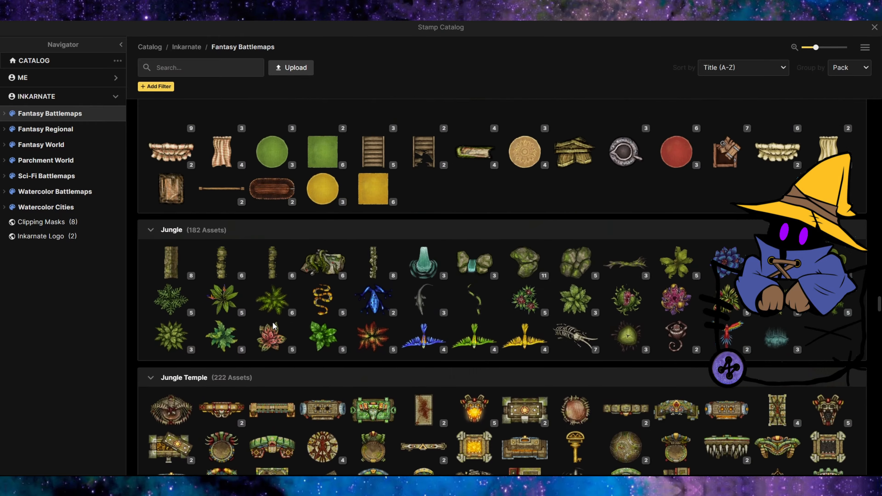
scroll(332, 310, up, 20)
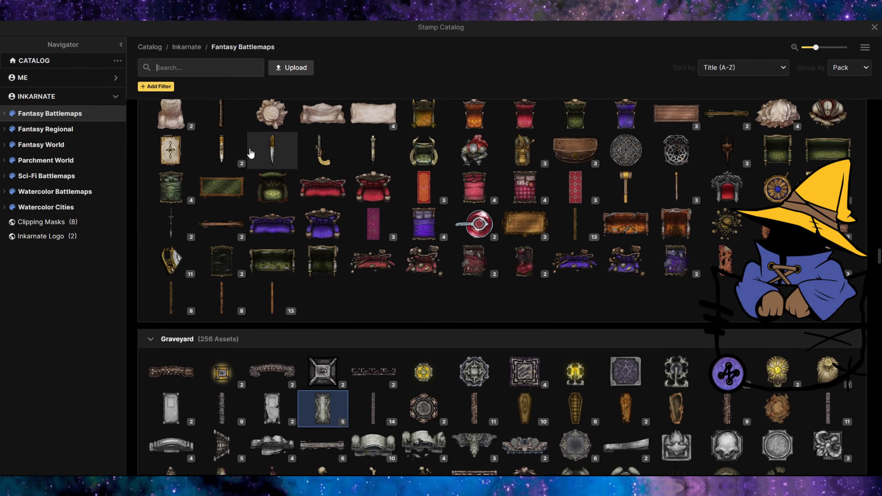
scroll(251, 153, up, 20)
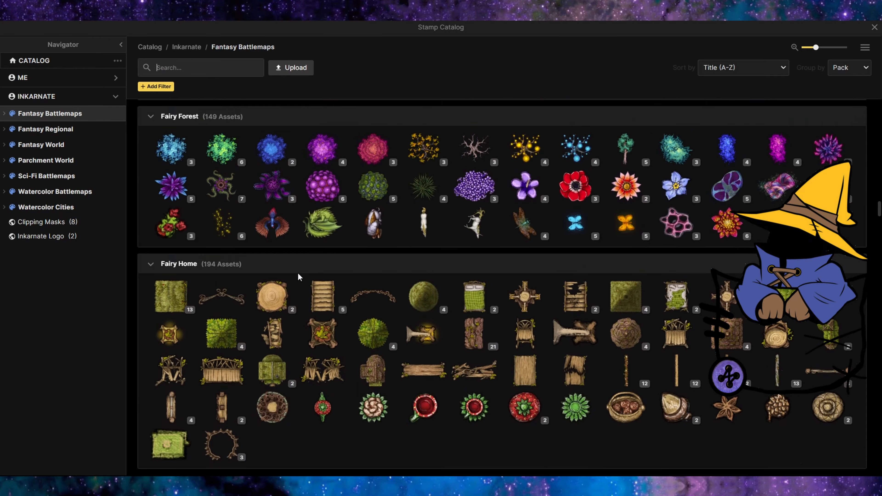
scroll(297, 273, up, 20)
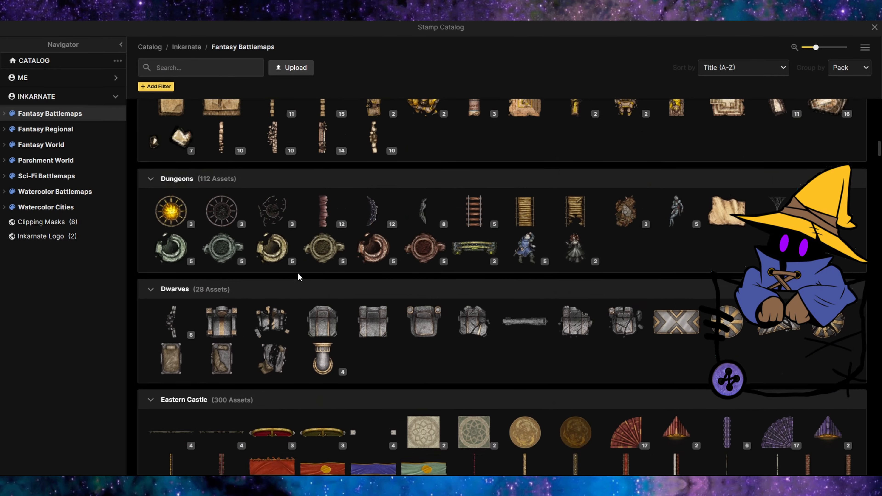
scroll(298, 273, up, 20)
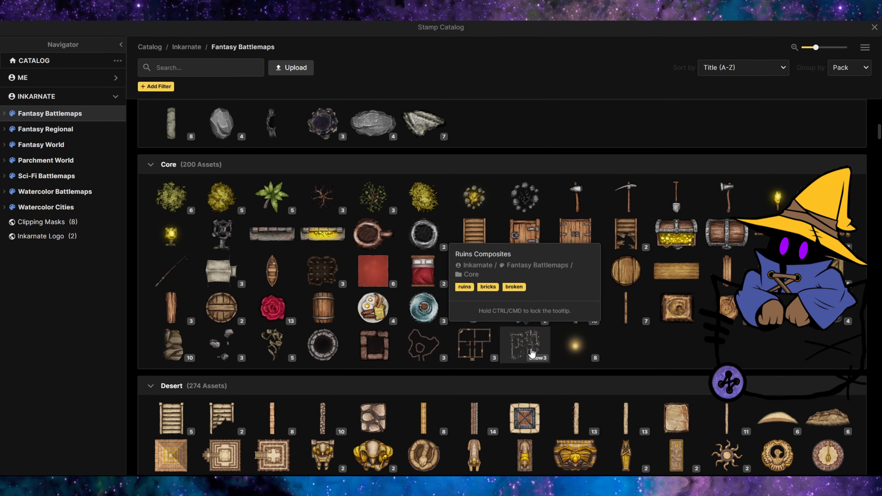
Step: Choose the ten-variant stone wall ruins stamp from the Core pack, pick variant 4 and place one segment beside the west fence
click(778, 309)
scroll(368, 290, down, 1)
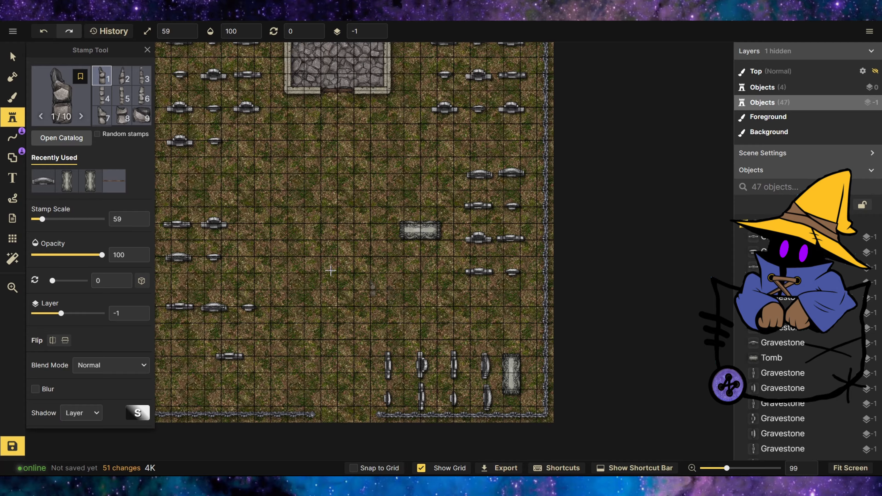
scroll(257, 219, up, 2)
click(102, 97)
scroll(605, 202, down, 3)
scroll(326, 256, up, 6)
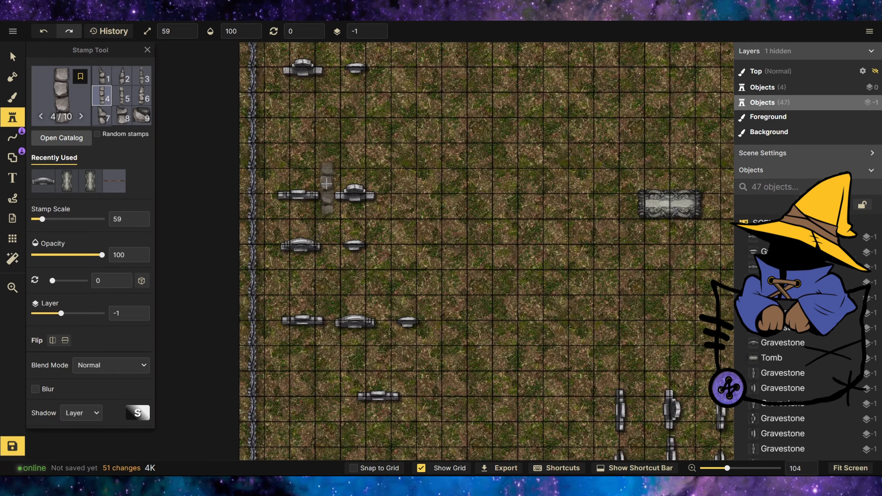
click(257, 168)
Step: Rotate the wall segment to 90 degrees and set it against the west fence, just north of the paired gravestones
click(13, 62)
drag(267, 123, 322, 180)
click(302, 142)
click(282, 163)
drag(265, 173, 275, 168)
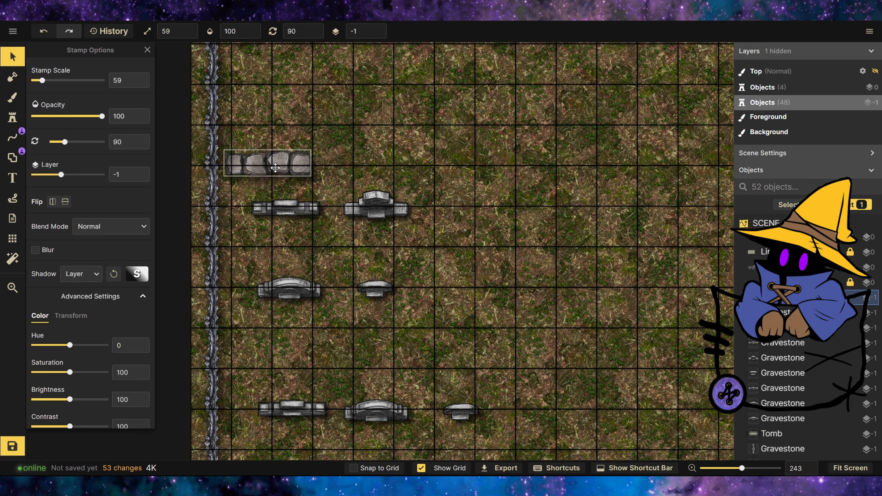
Step: Extend the wall with two more segments and lay a matching three-segment wall above the three-gravestone row to the south
click(13, 118)
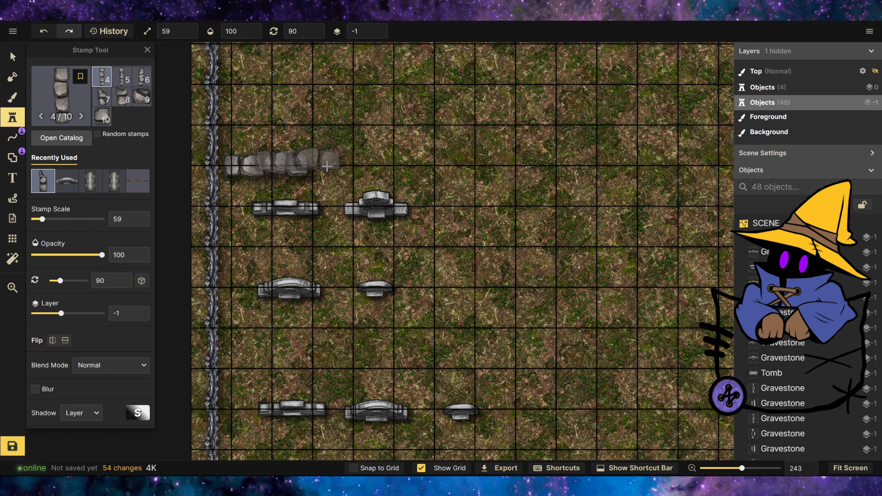
click(348, 163)
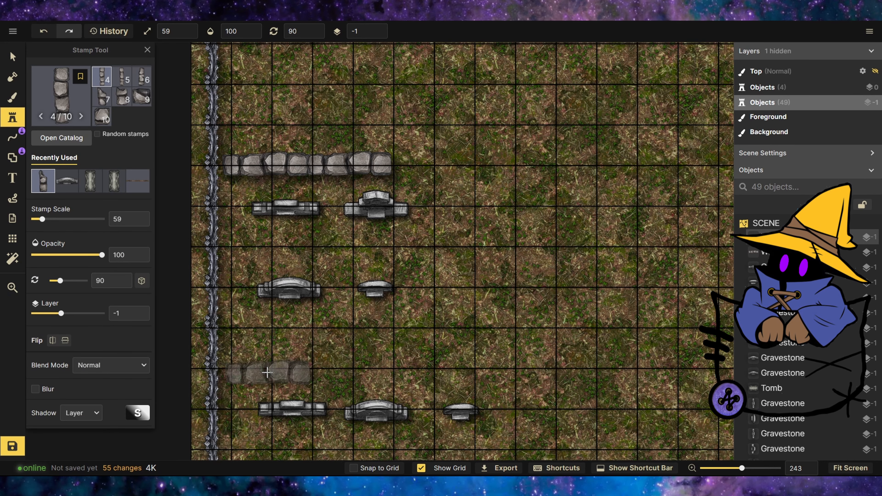
click(265, 367)
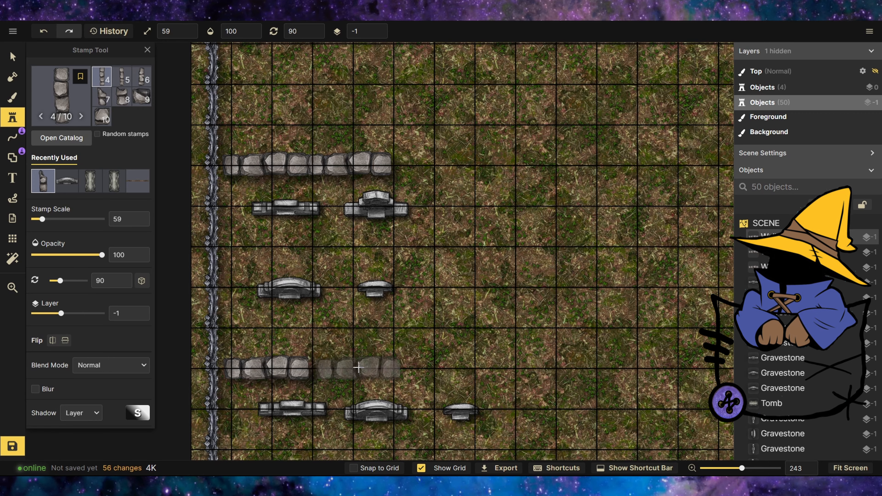
click(350, 367)
click(433, 163)
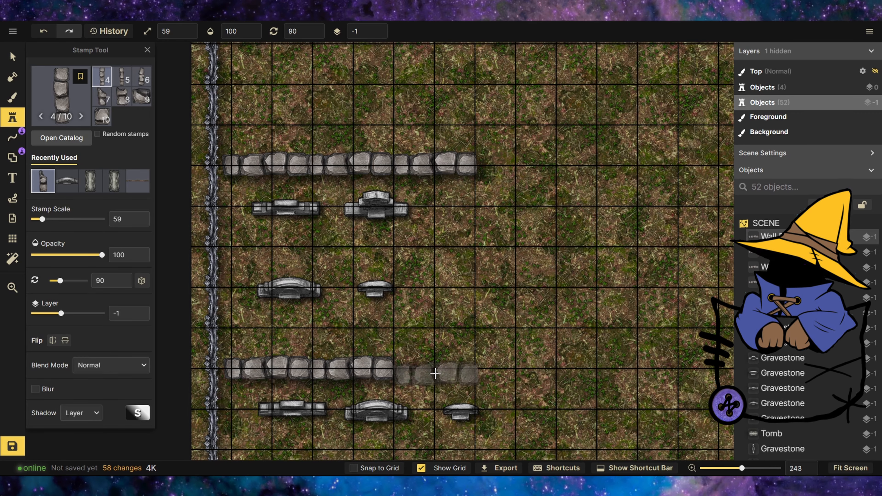
click(434, 367)
Step: Lay a horizontal ruined stone wall just above the south fence in the southwest corner, using variants 4, 8 and 6
scroll(472, 419, down, 5)
scroll(364, 422, up, 4)
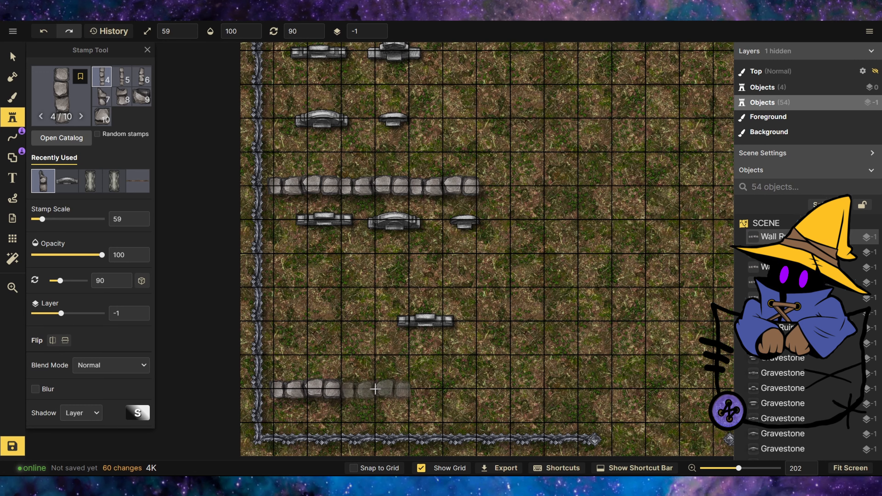
click(120, 100)
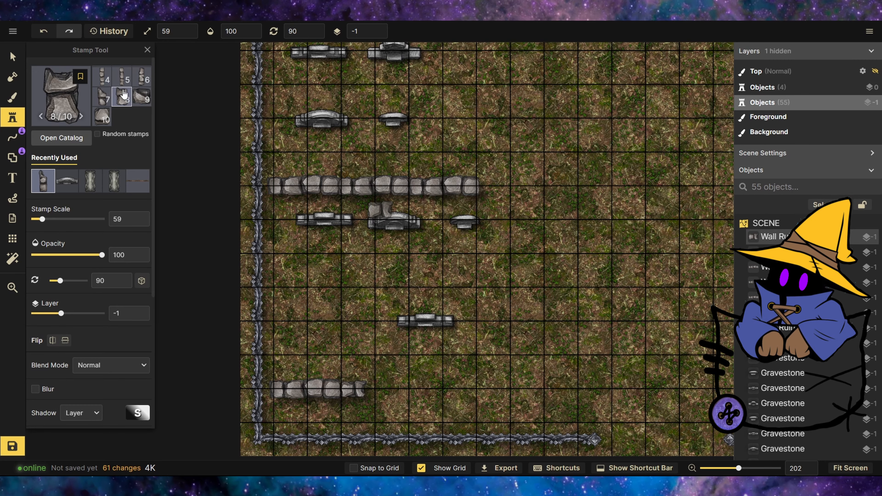
click(143, 78)
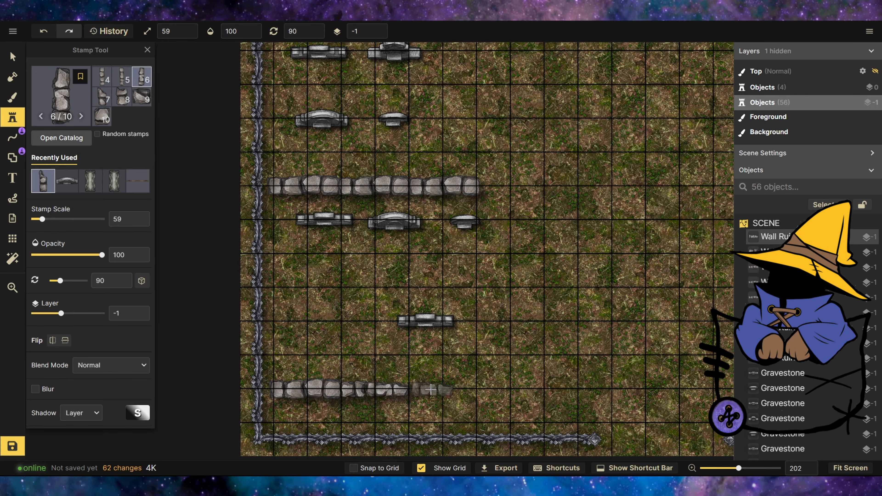
Step: Set the stamp rotation to 0 and lay vertical ruined walls along the west and east sides of the northwest gravestone plot
scroll(590, 349, down, 6)
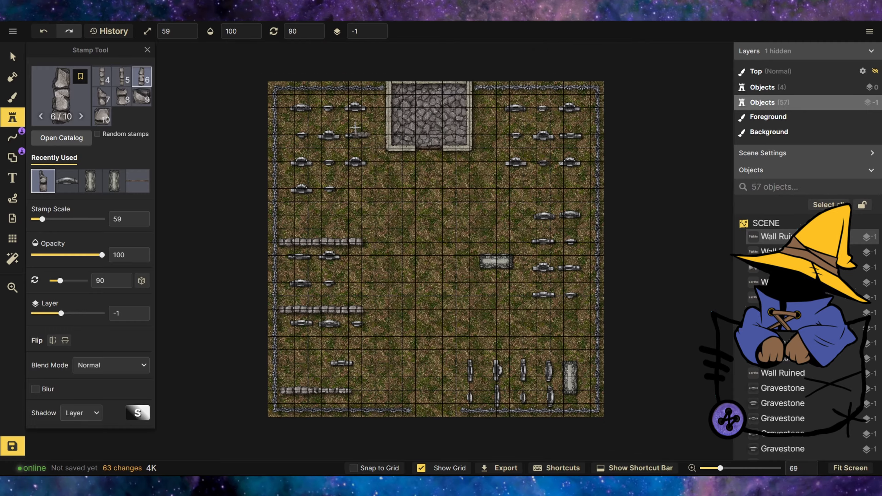
scroll(271, 89, up, 2)
scroll(272, 89, up, 3)
scroll(104, 89, up, 1)
click(101, 78)
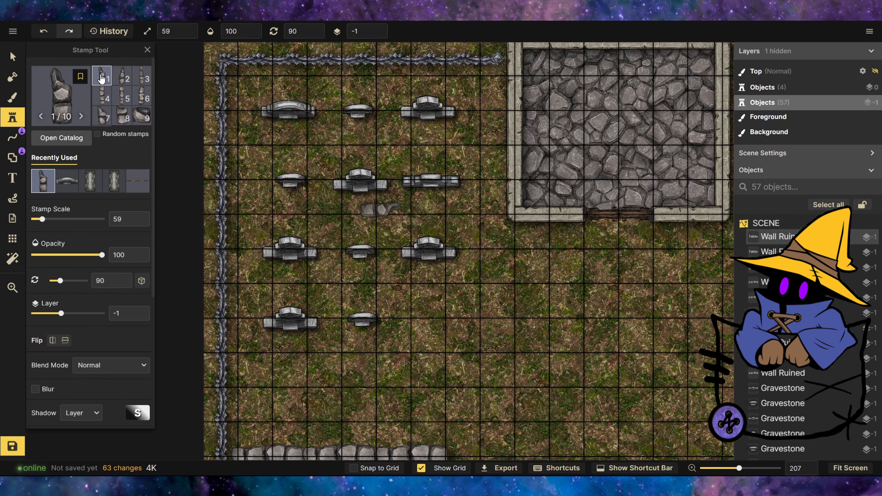
click(141, 77)
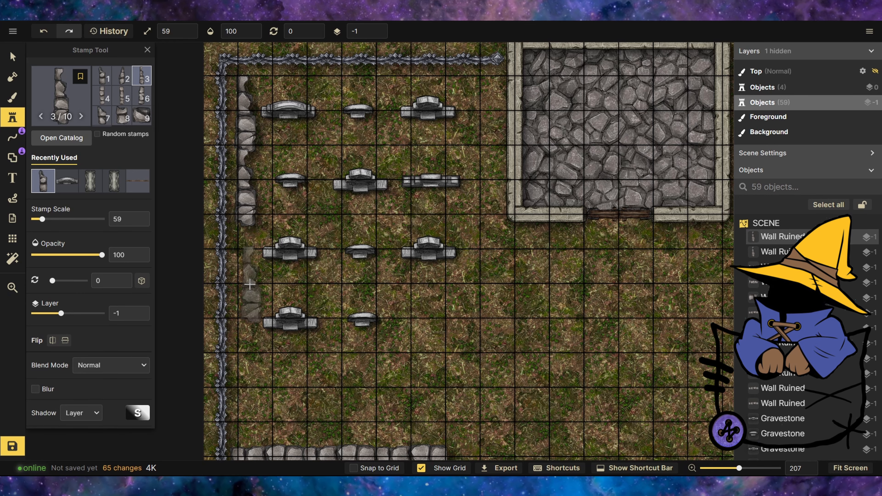
click(245, 264)
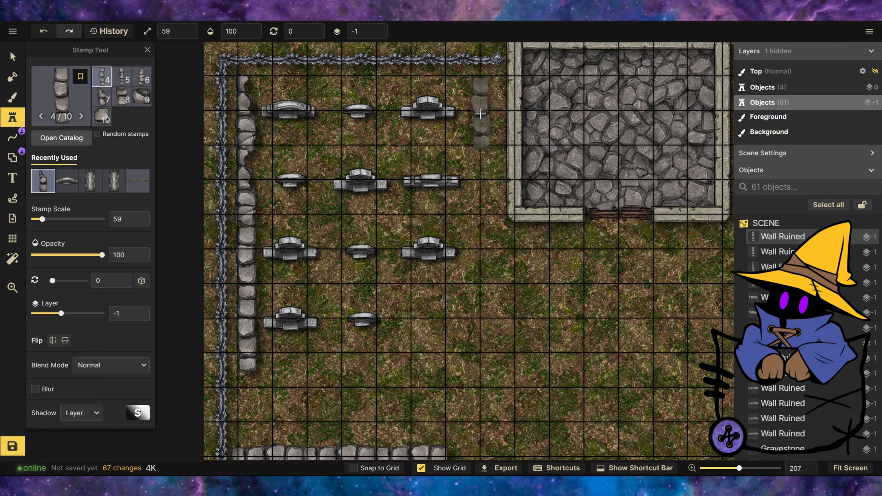
click(480, 113)
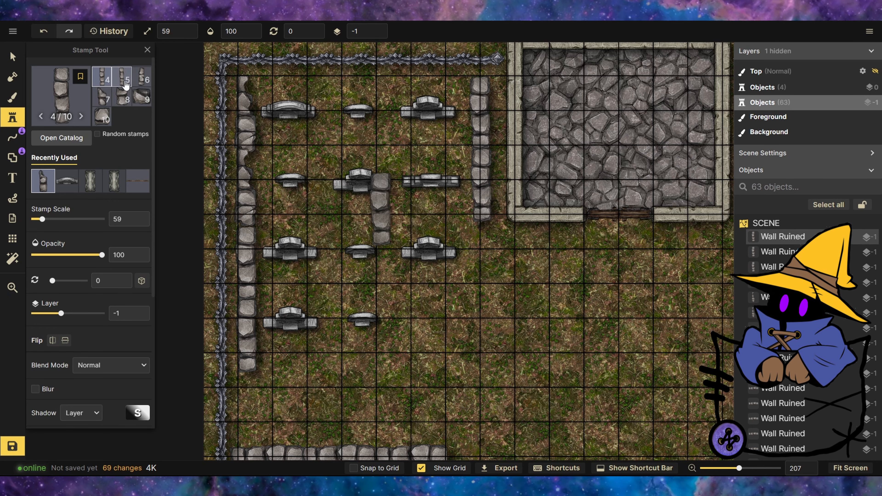
click(140, 79)
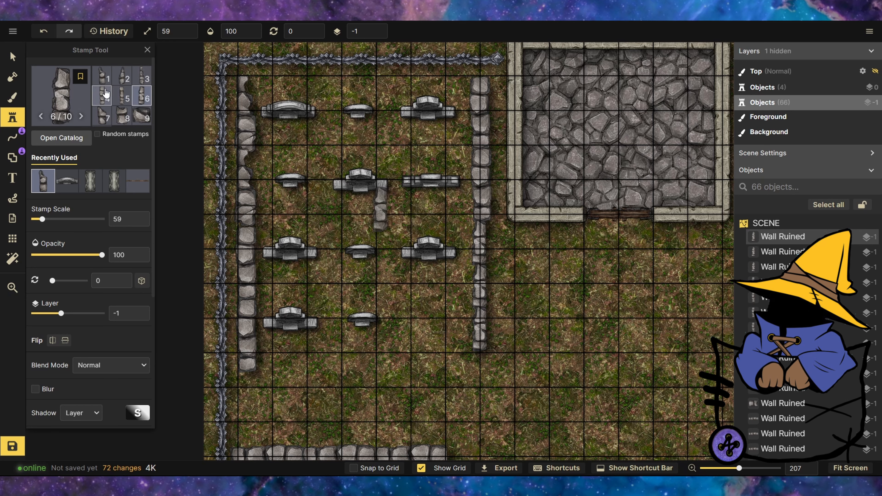
Step: Rotate the variant 4 wall stamp to 90 degrees and lay a wall along the plot's north edge, finishing with variant 6
click(103, 94)
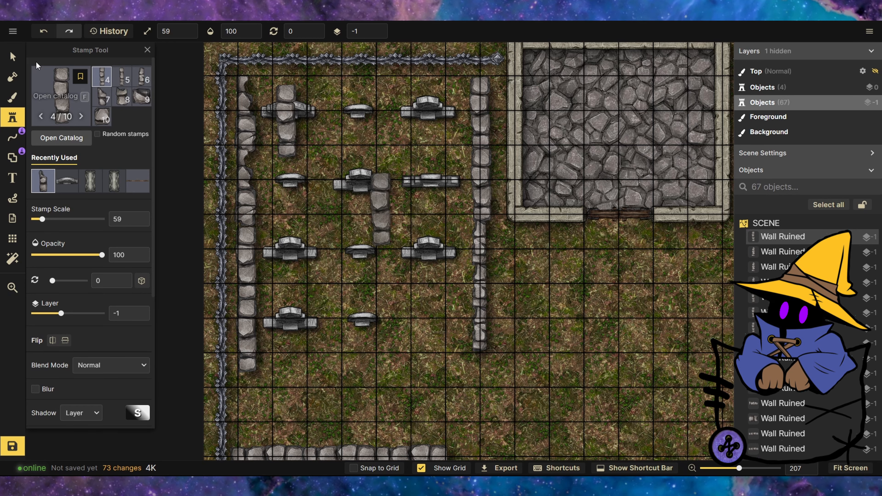
click(315, 28)
click(294, 33)
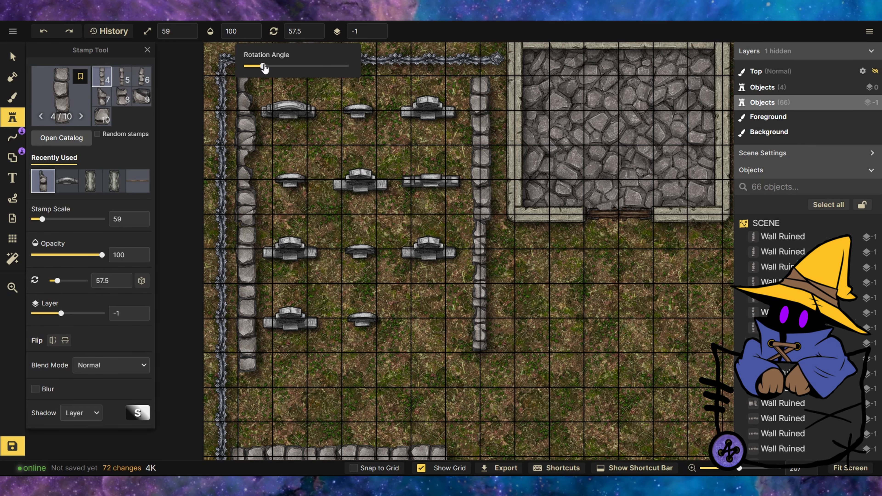
click(284, 82)
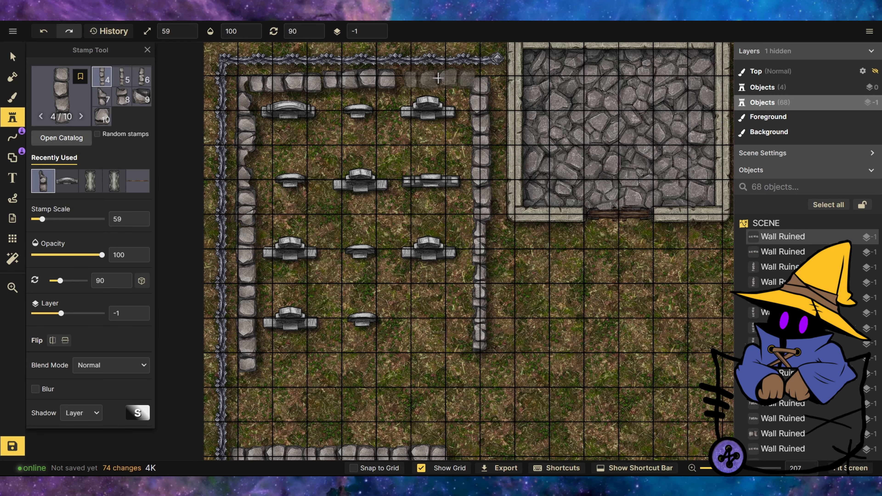
click(142, 77)
Step: Choose the ten-variant ruined stone wall stamp from the Desert pack and rotate it to 90 degrees
scroll(315, 96, down, 10)
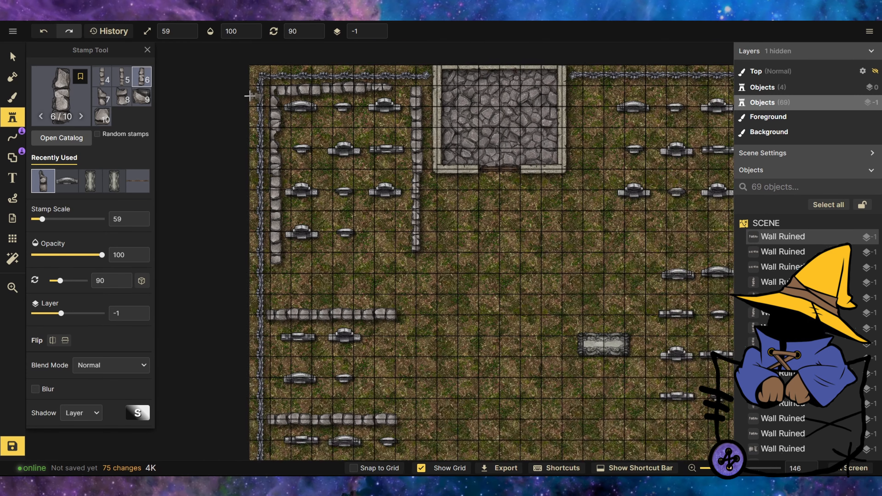
scroll(462, 260, up, 6)
scroll(485, 397, up, 4)
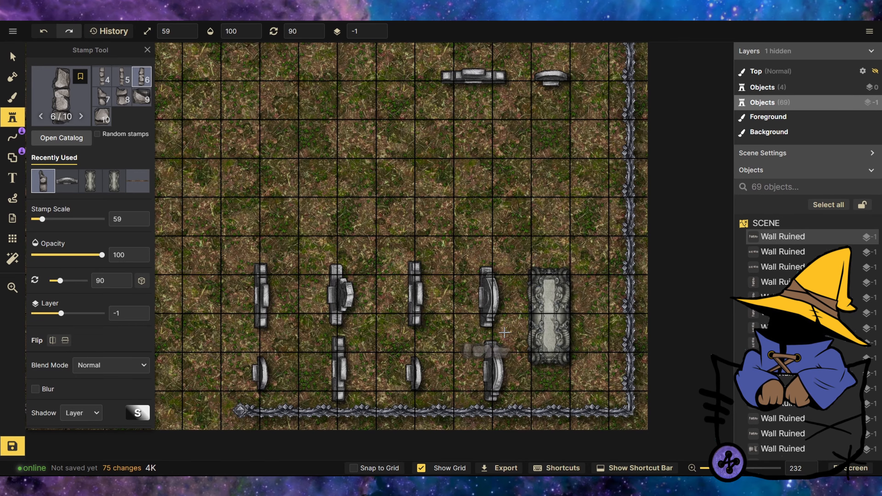
click(64, 98)
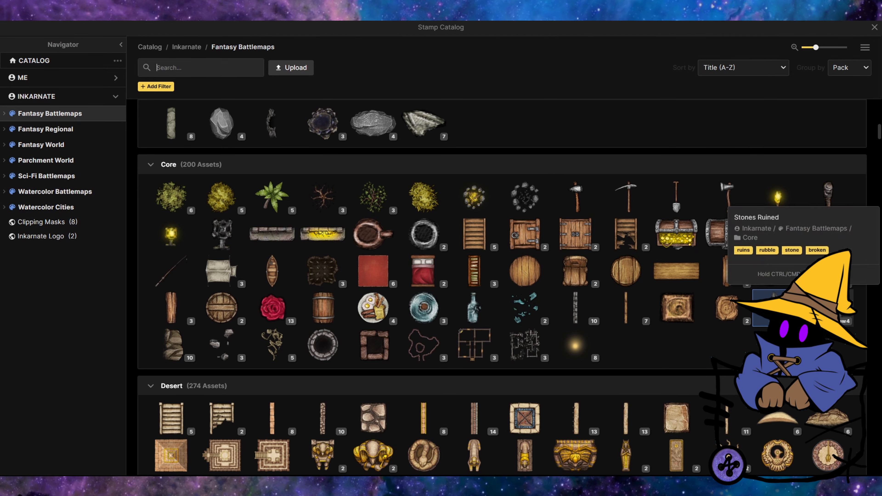
scroll(608, 330, down, 5)
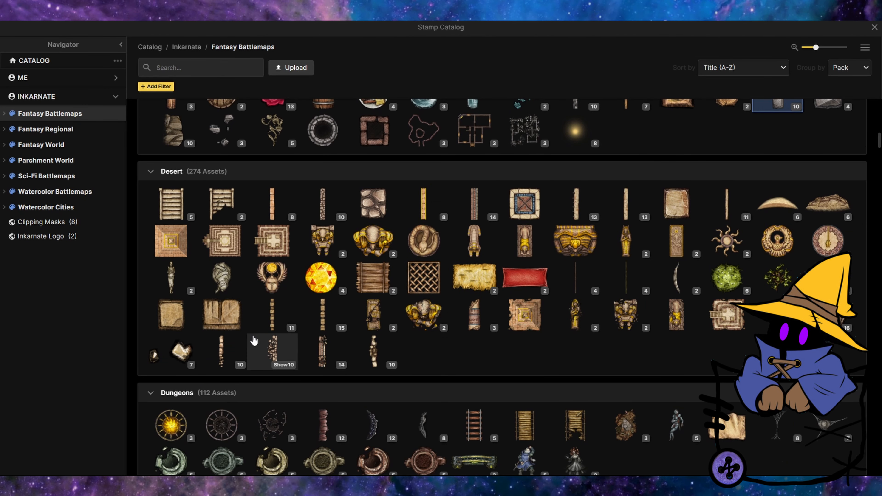
click(219, 356)
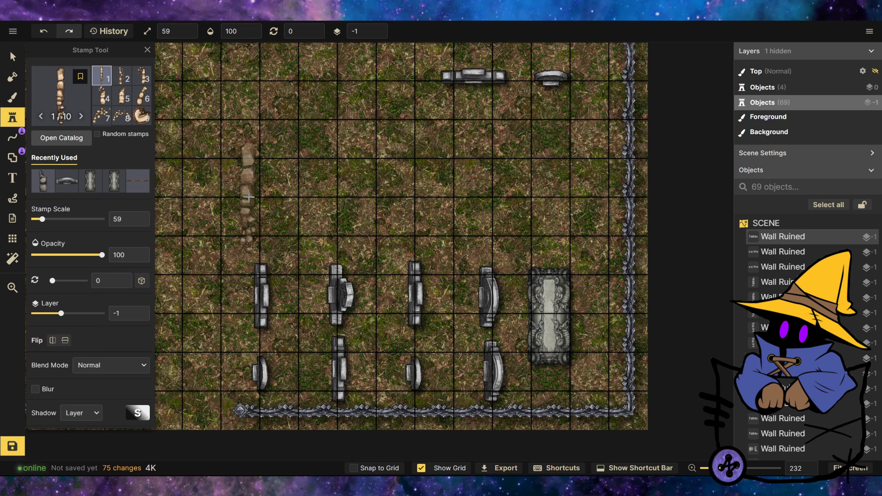
click(379, 208)
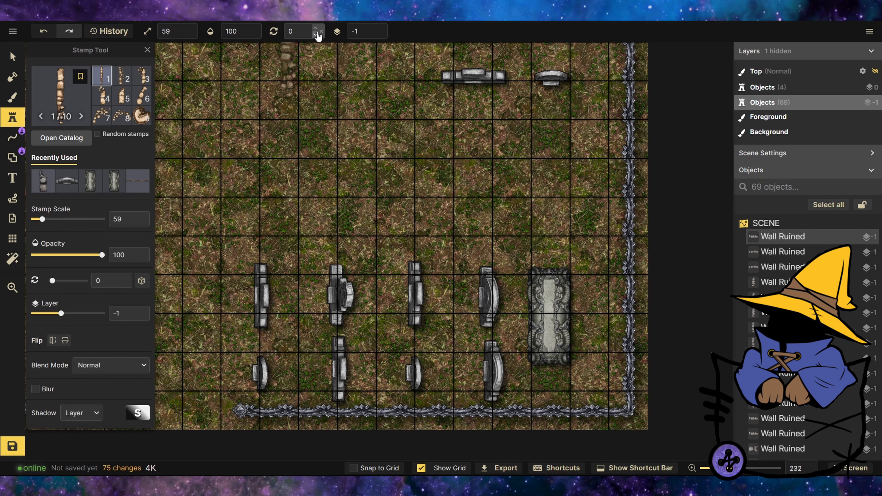
mouse_move(305, 33)
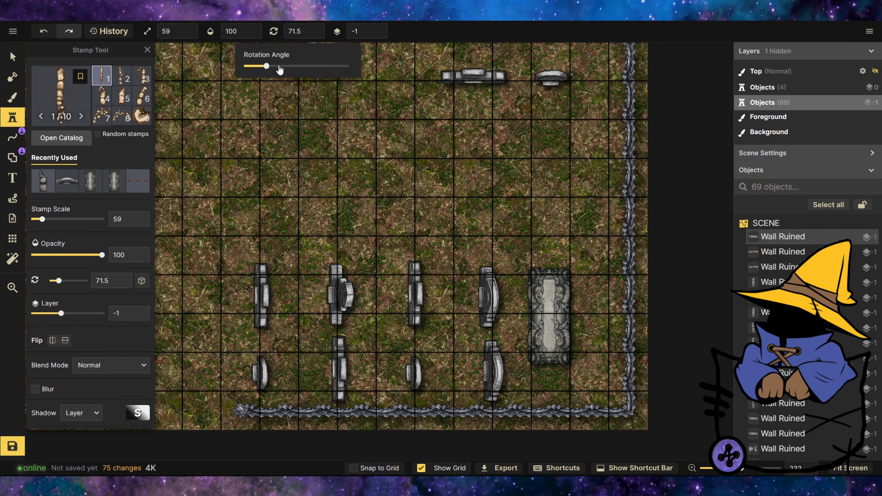
text(89)
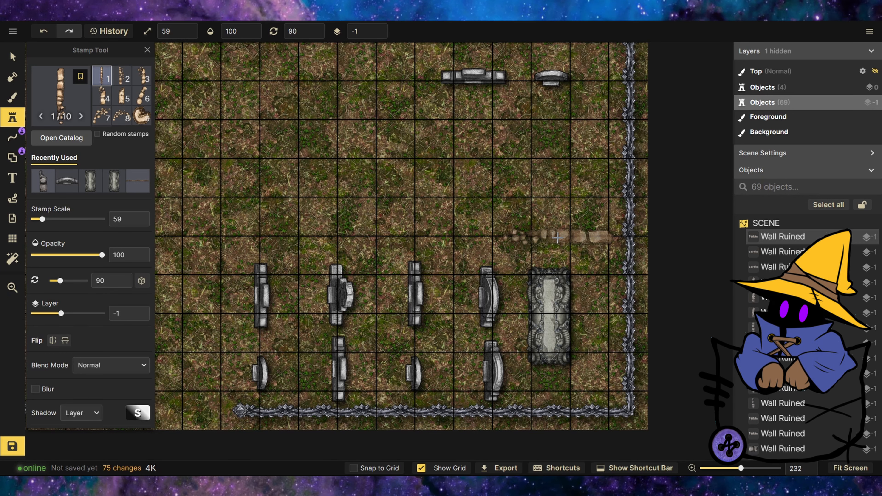
Step: Lay four desert wall segments from the east fence westward, just north of the southeast gravestones and tomb
click(557, 238)
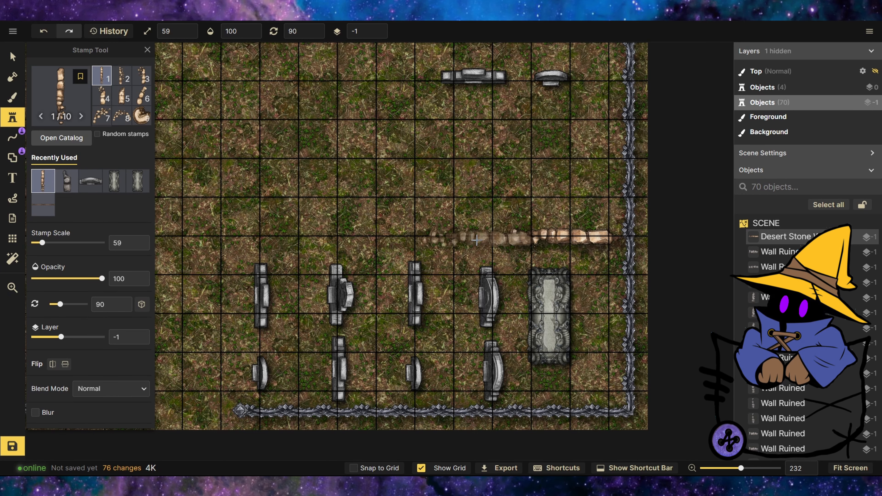
click(434, 239)
click(395, 238)
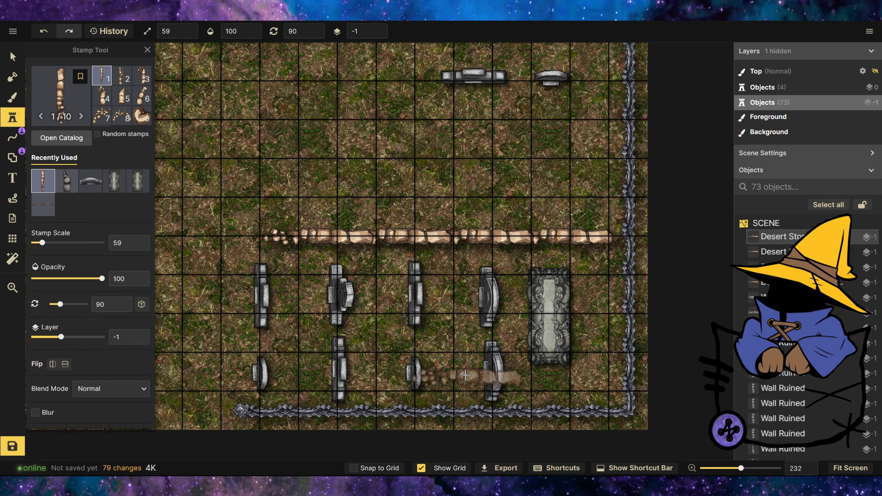
Step: Lay a four-segment desert wall westward from the east fence, just below the northeast plot's southernmost row of three gravestones
scroll(312, 316, down, 3)
scroll(384, 302, down, 3)
scroll(383, 110, up, 3)
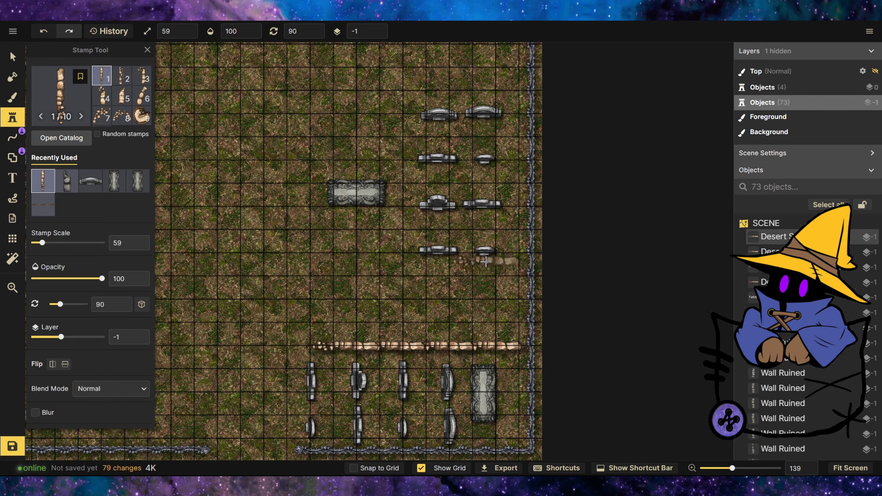
scroll(464, 122, up, 2)
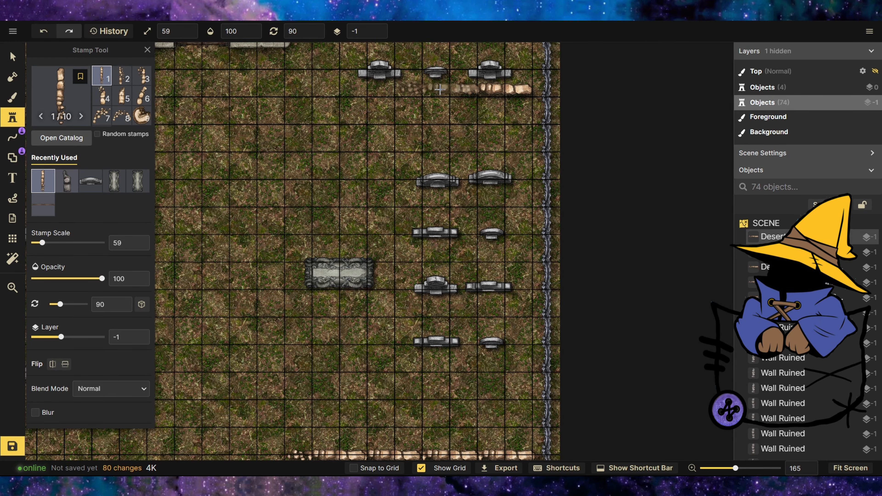
click(330, 91)
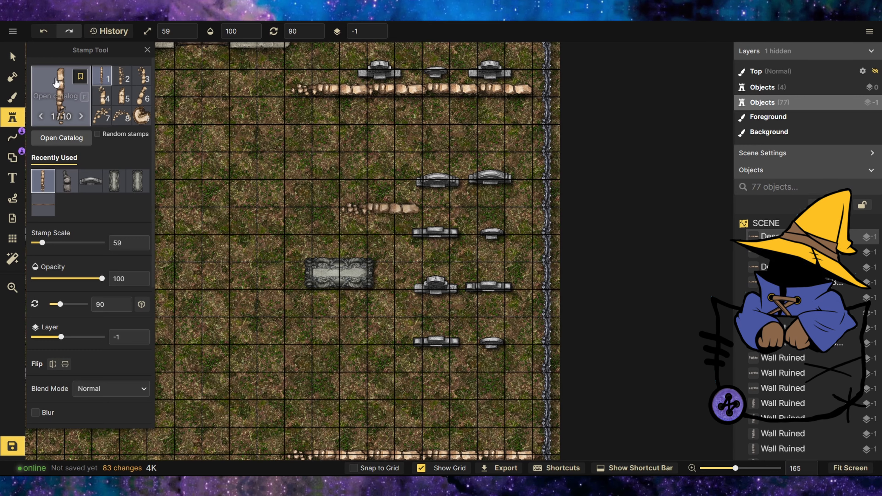
Step: Move the row of three gravestones from above the northeast desert wall to just below it
key(v)
drag(331, 60, 455, 131)
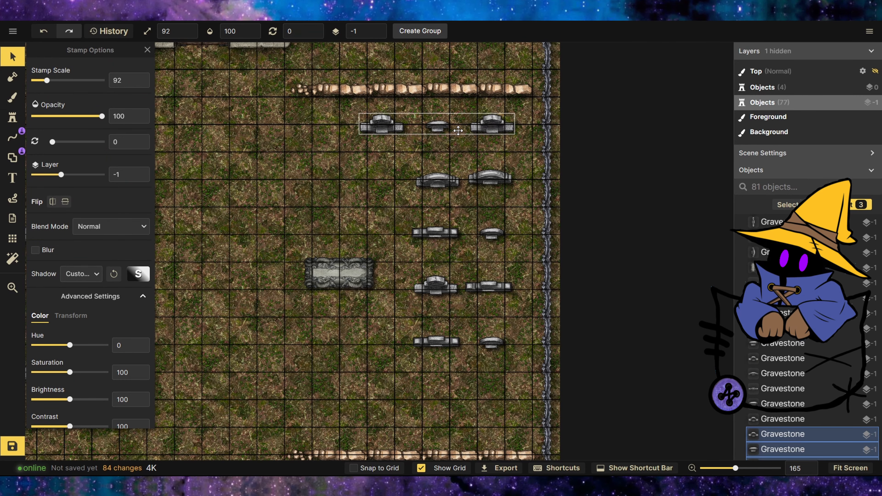
click(319, 188)
Step: Choose the Core pack's Dirt texture from the Fantasy Battlemaps texture catalog for the brush
scroll(364, 233, down, 9)
scroll(500, 329, up, 4)
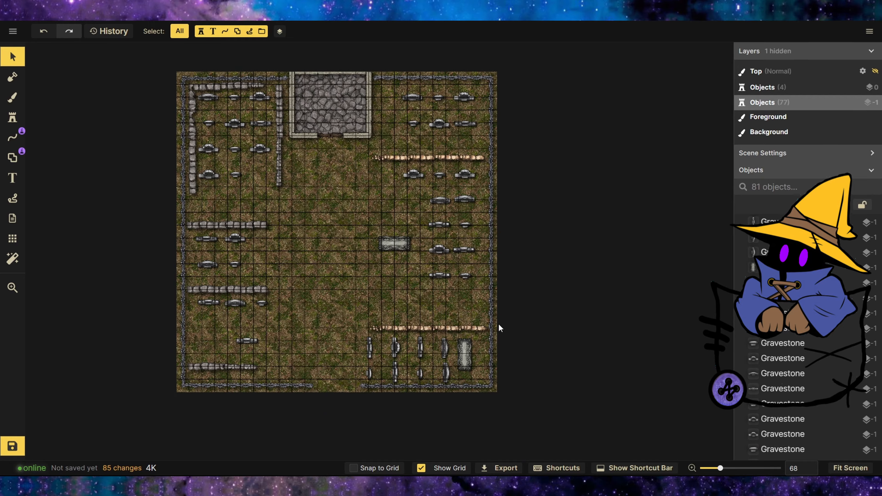
scroll(319, 339, up, 6)
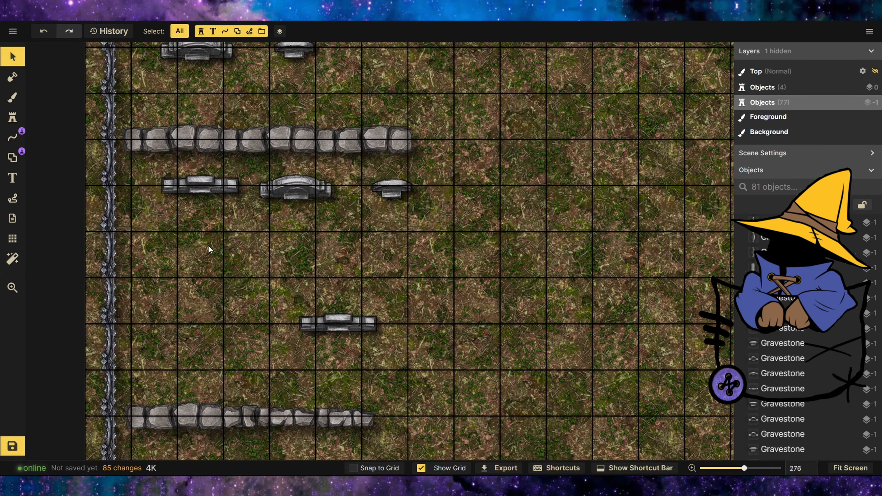
click(19, 106)
click(49, 160)
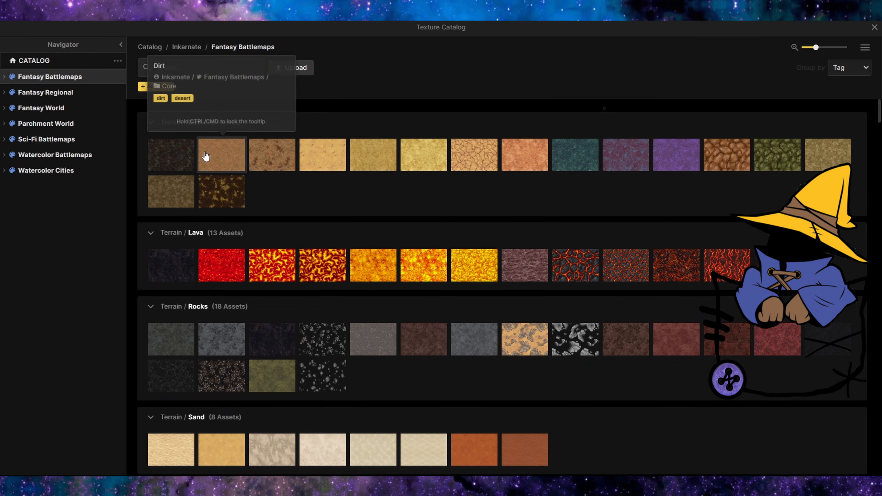
click(203, 154)
Step: Darken the dirt brush texture by setting its brightness to 26 and its saturation to 116
click(87, 379)
scroll(84, 348, down, 3)
click(79, 290)
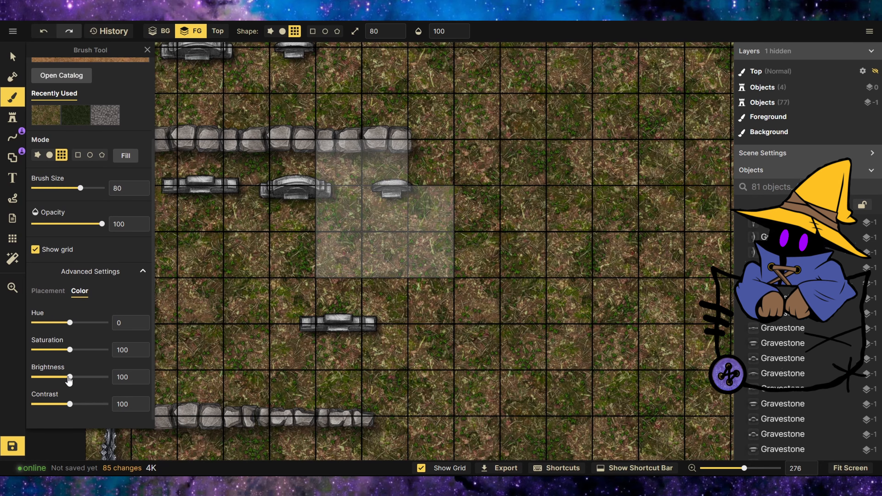
drag(70, 377, 64, 350)
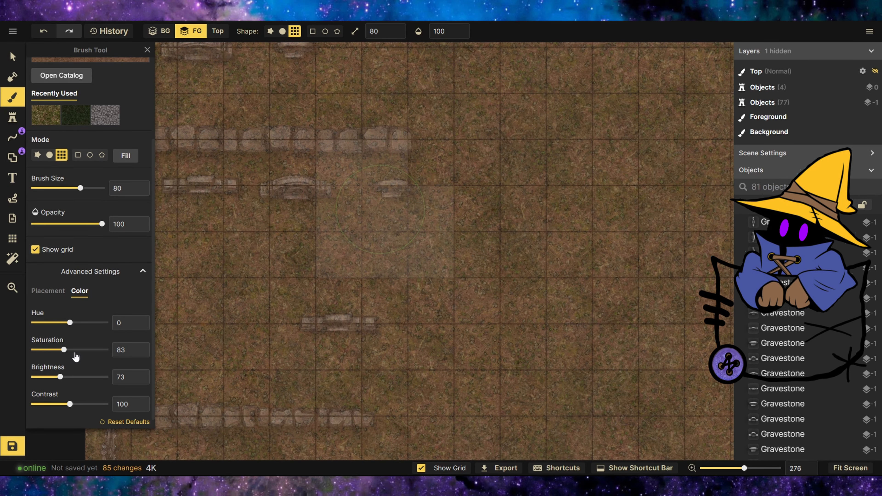
drag(77, 355, 42, 375)
Step: Use a circular brush of size 44 to paint dark dirt graves below the two westernmost gravestones of the southwest three-gravestone row
click(49, 155)
scroll(486, 229, down, 2)
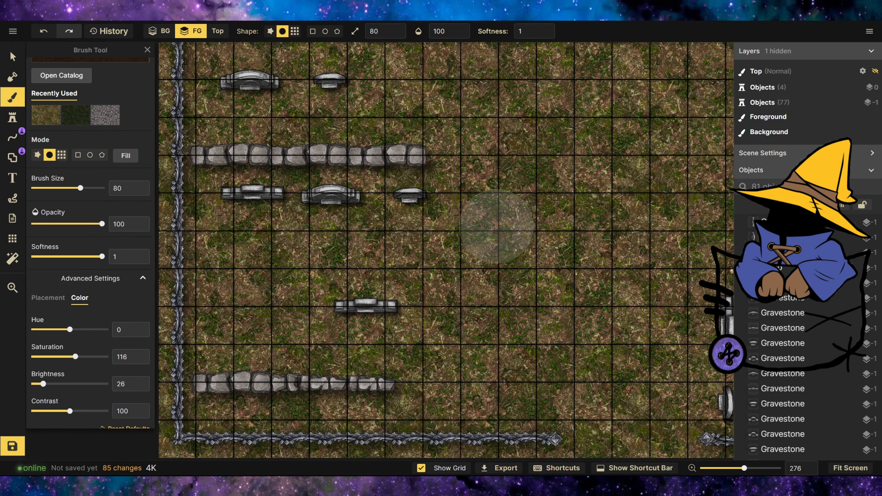
scroll(198, 253, up, 5)
drag(55, 175, 42, 175)
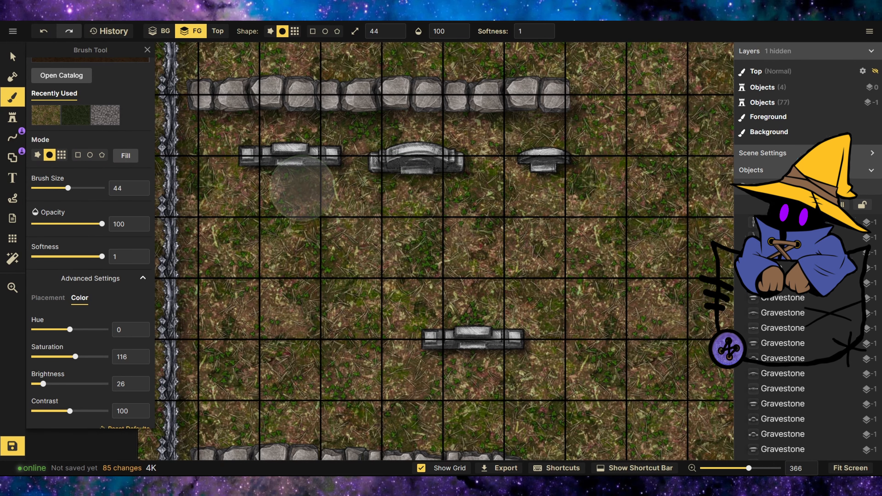
mouse_move(294, 188)
mouse_down()
mouse_move(285, 216)
mouse_move(295, 256)
mouse_move(286, 256)
mouse_up()
drag(289, 227, 291, 222)
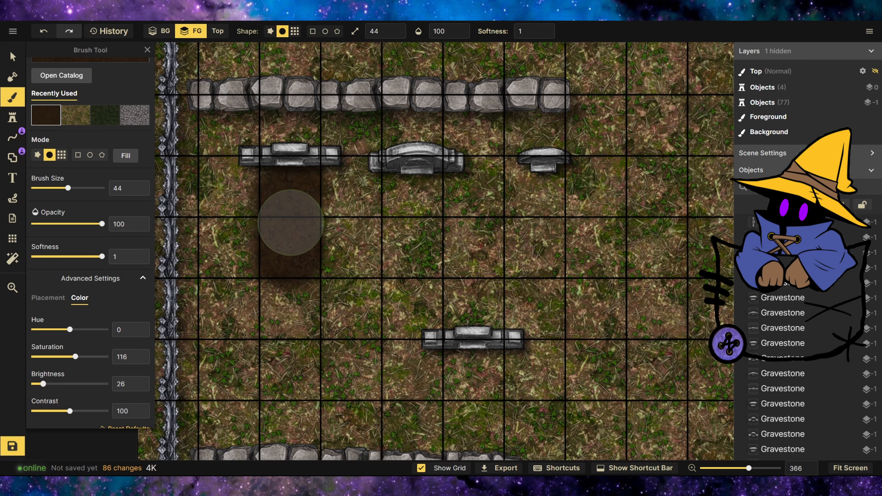
mouse_move(410, 193)
mouse_down()
mouse_move(413, 242)
mouse_move(405, 243)
mouse_move(410, 266)
mouse_up()
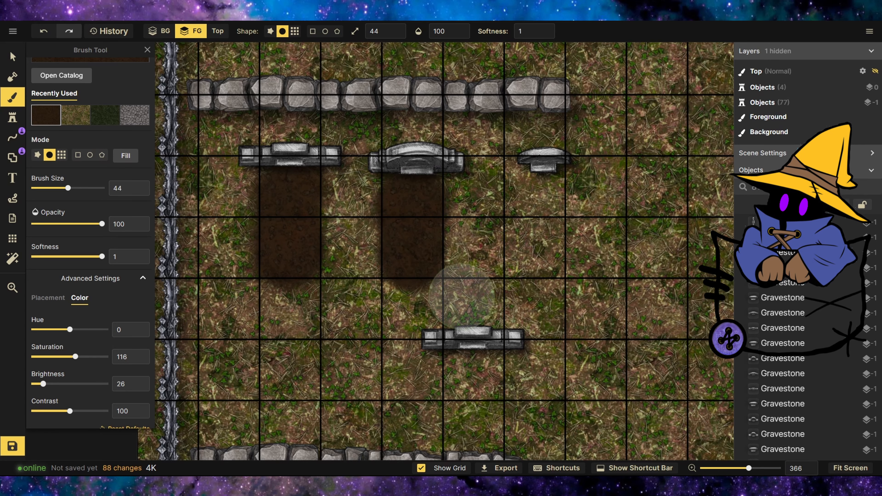
Step: Paint dark dirt graves below the upper-row eastern headstone of the west-middle plot and the two easternmost headstones above the northeast desert wall
scroll(333, 299, down, 7)
scroll(373, 223, up, 4)
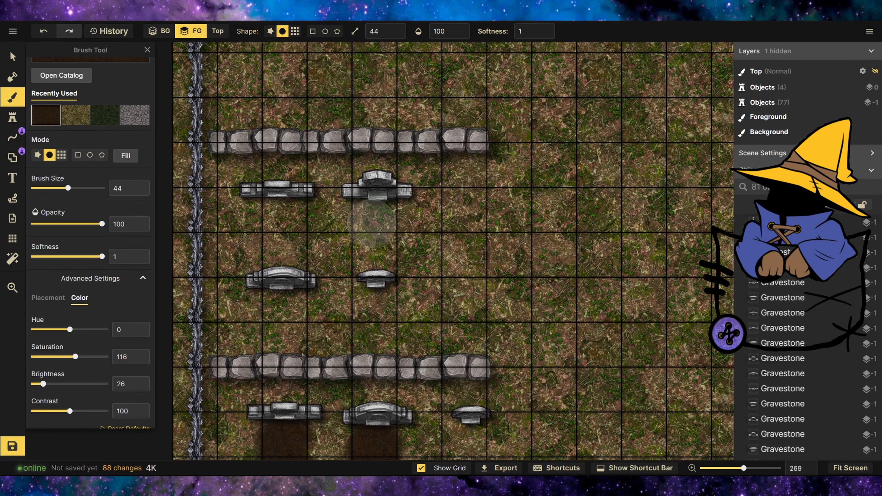
drag(374, 253, 368, 280)
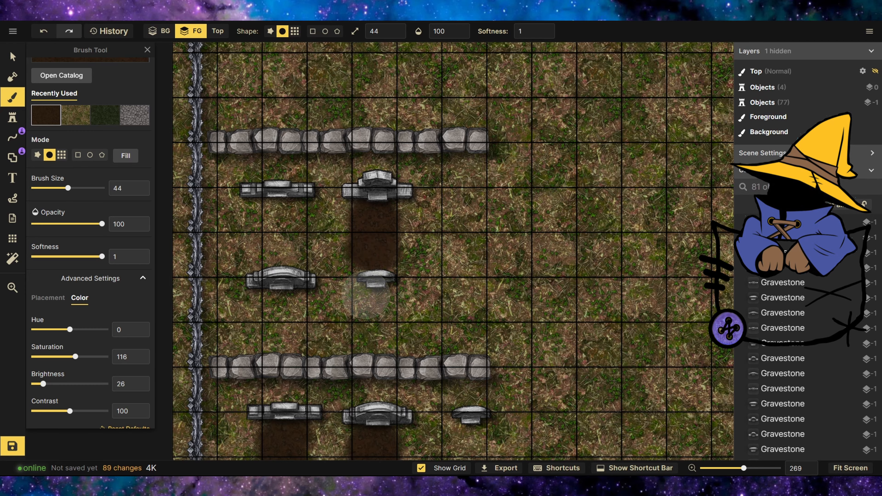
scroll(677, 272, down, 8)
scroll(629, 86, up, 8)
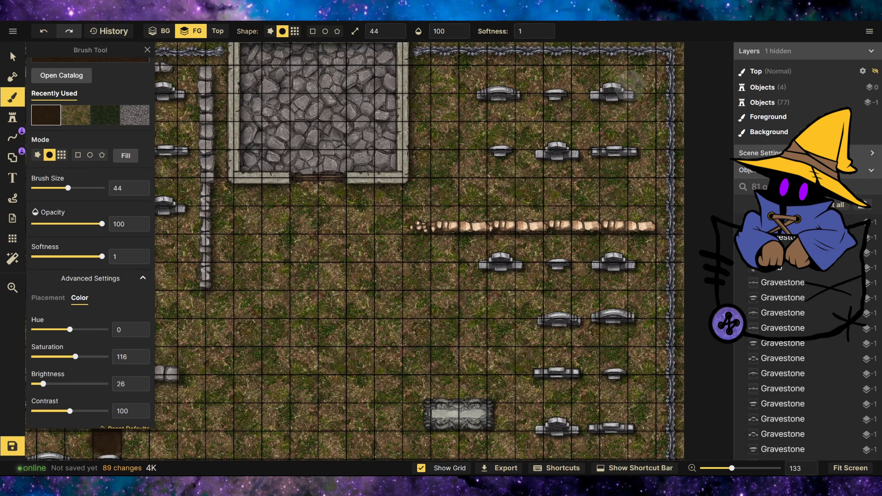
drag(596, 166, 599, 189)
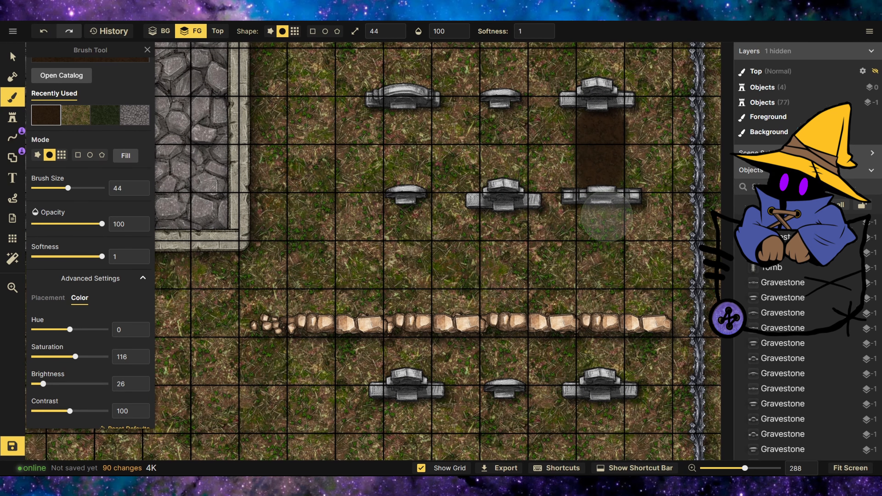
scroll(577, 219, down, 12)
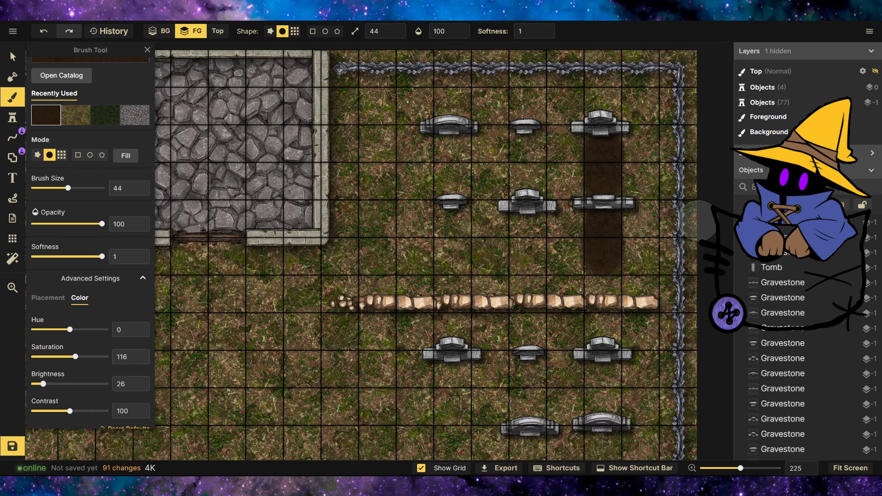
Step: Paint dirt graves below the easternmost headstone nearest the northwest plot's inner wall end and the western headstone three rows below the northeast desert wall
scroll(356, 263, up, 8)
scroll(355, 263, up, 5)
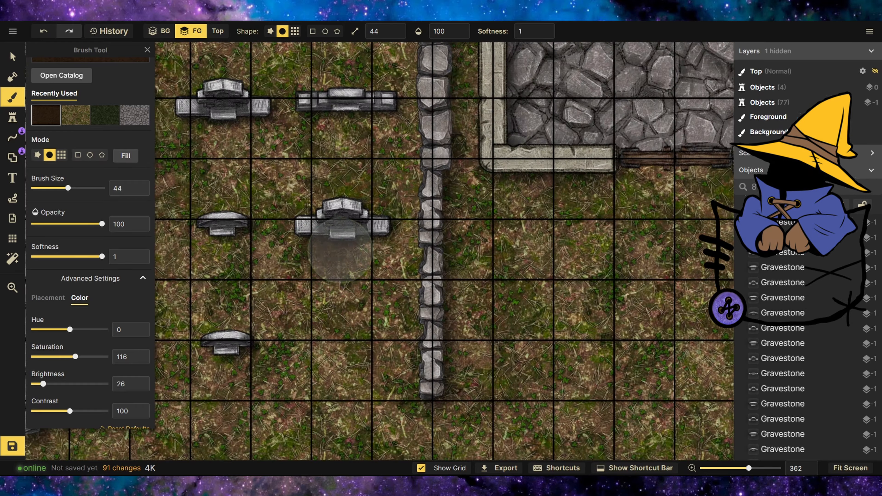
click(335, 329)
scroll(335, 329, down, 6)
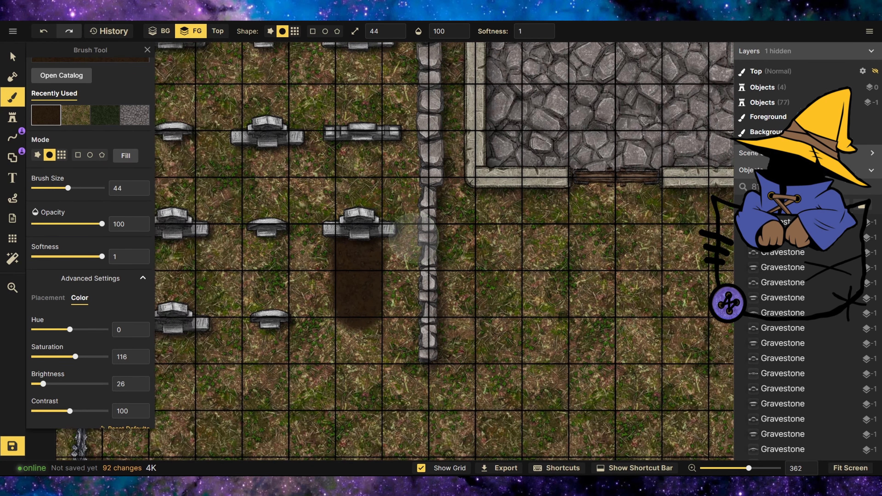
scroll(551, 266, up, 5)
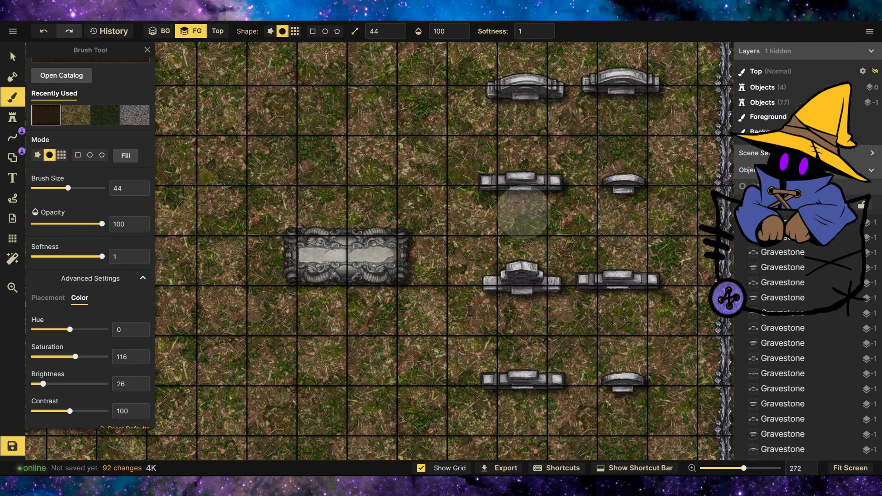
mouse_move(509, 205)
mouse_down()
mouse_move(530, 216)
mouse_move(511, 235)
mouse_move(523, 281)
mouse_up()
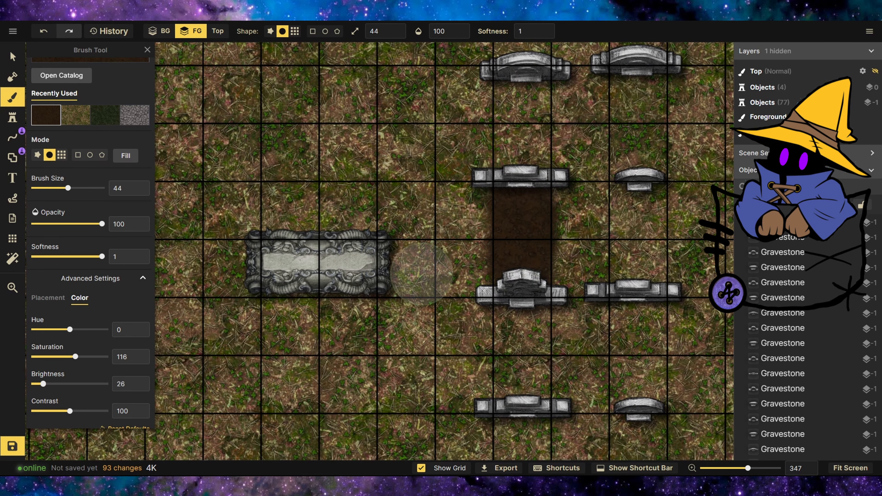
Step: Rotate the horizontal tomb to 0° and move it just above the southeast desert wall, directly north of the other tomb
key(v)
scroll(392, 219, down, 5)
click(381, 216)
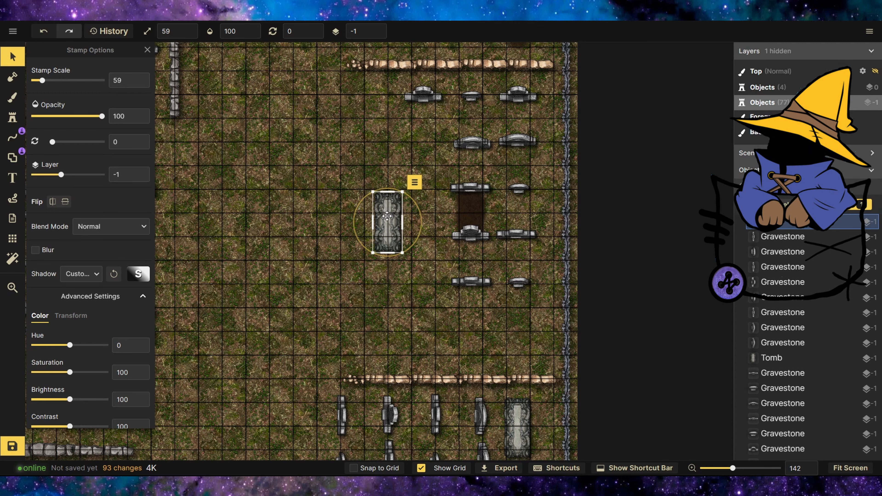
drag(420, 207, 537, 344)
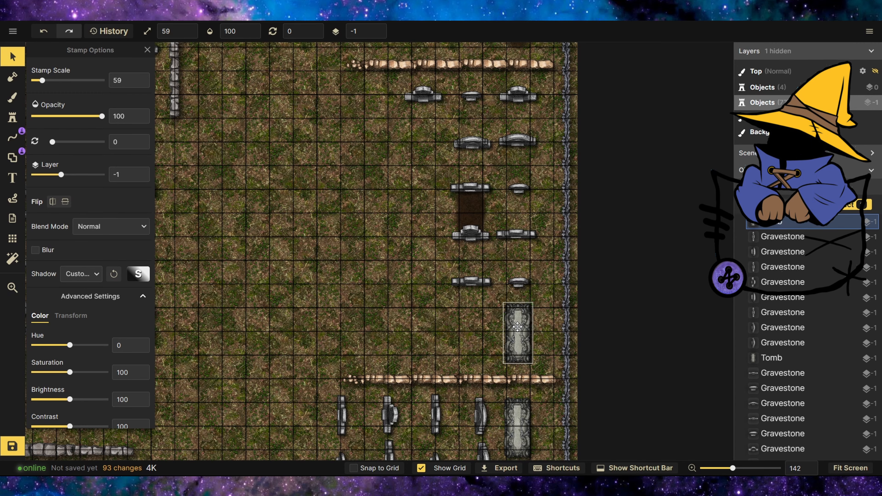
click(398, 329)
Step: Browse the packs of the Fantasy Battlemaps stamp catalog from Desert through Winter
scroll(582, 247, down, 3)
click(13, 117)
click(69, 99)
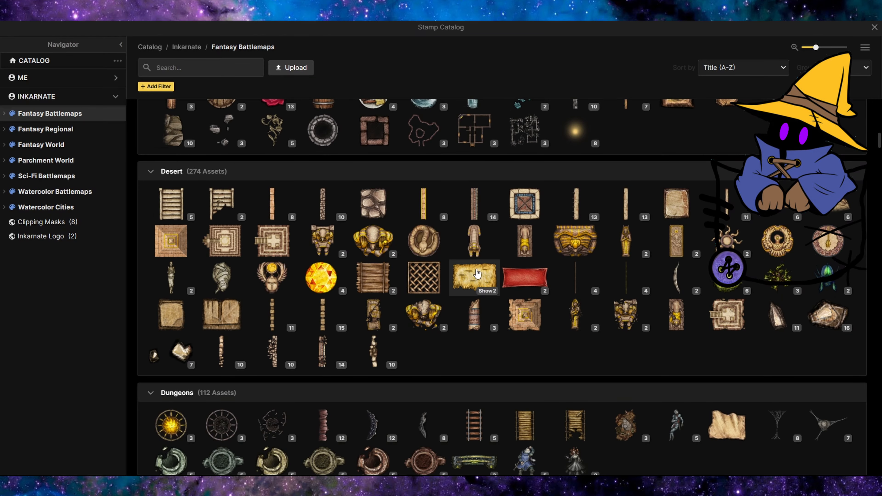
scroll(477, 274, down, 20)
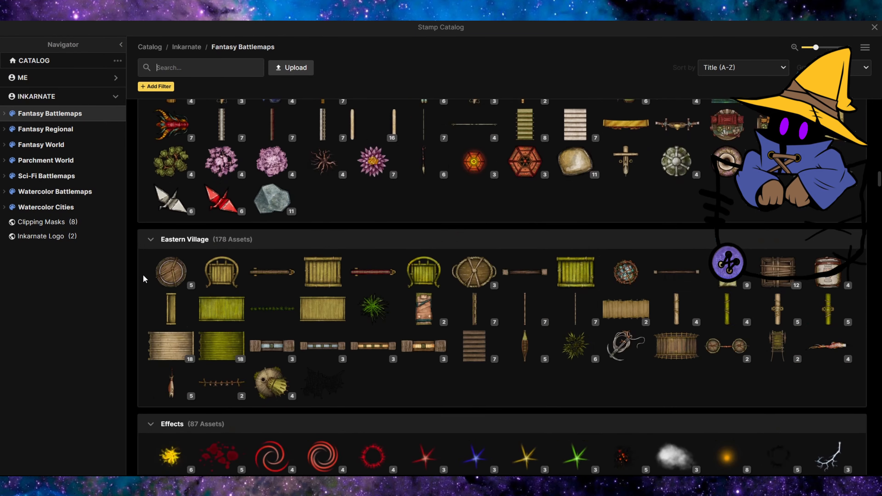
scroll(144, 279, down, 20)
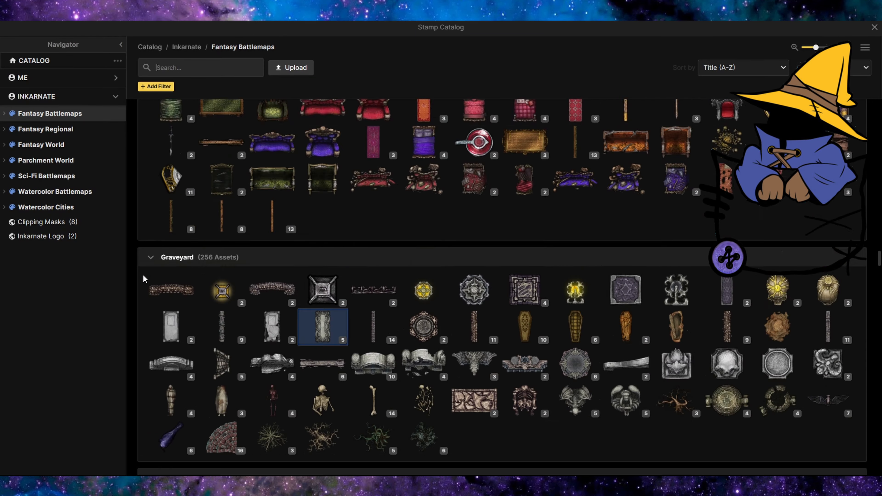
scroll(144, 279, down, 20)
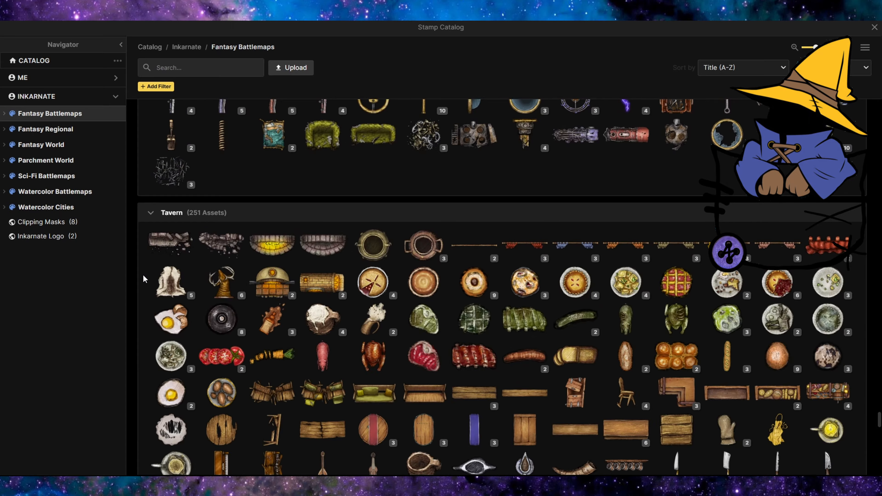
scroll(144, 279, down, 15)
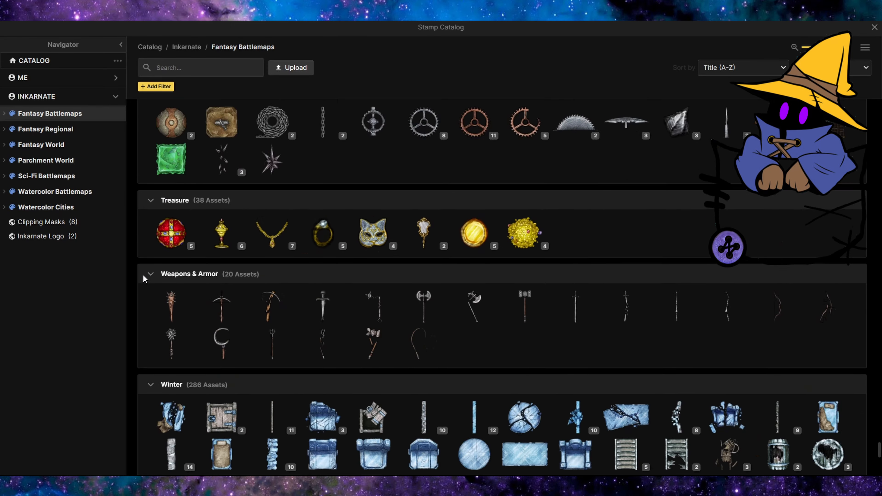
scroll(144, 279, down, 10)
scroll(144, 279, up, 20)
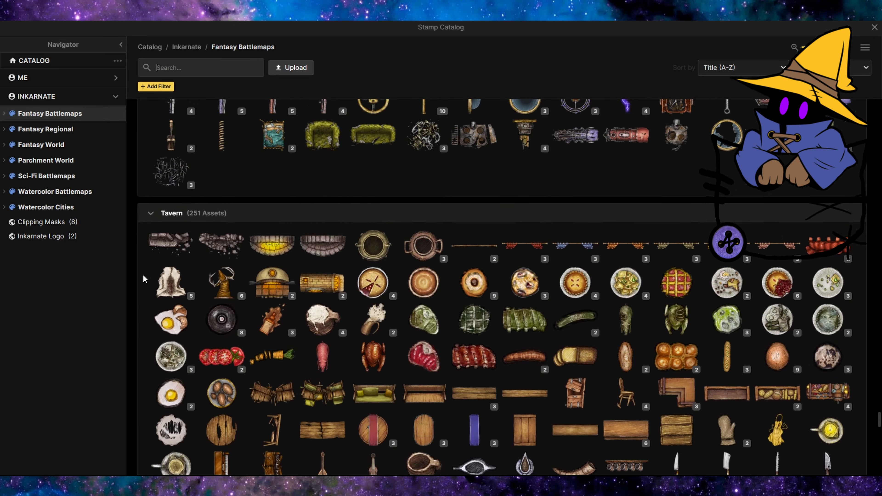
scroll(144, 279, up, 5)
Step: Try the variants of the Core pack's pit stamp found by searching the catalog for "trap", and clear the search
text(trap)
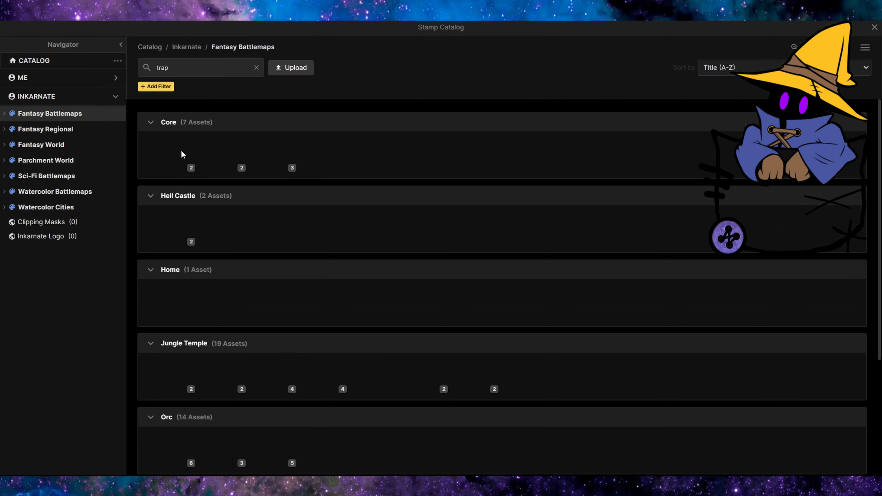
click(278, 156)
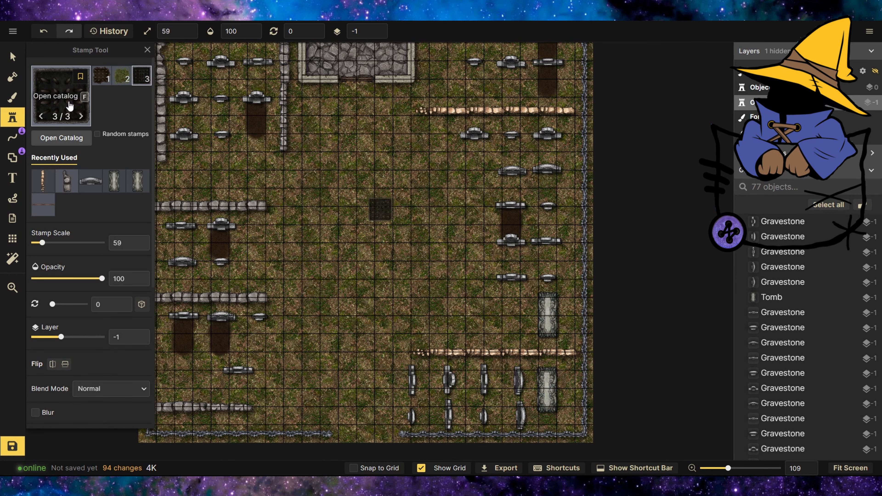
click(80, 116)
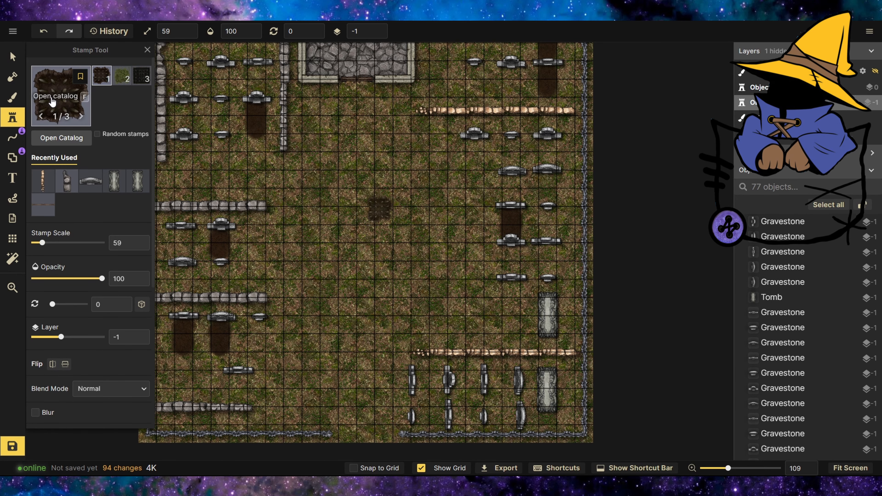
click(52, 101)
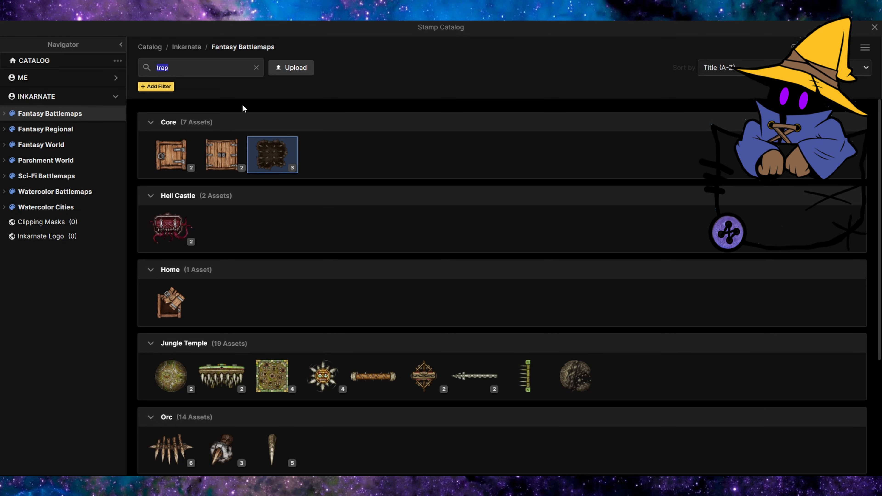
click(256, 67)
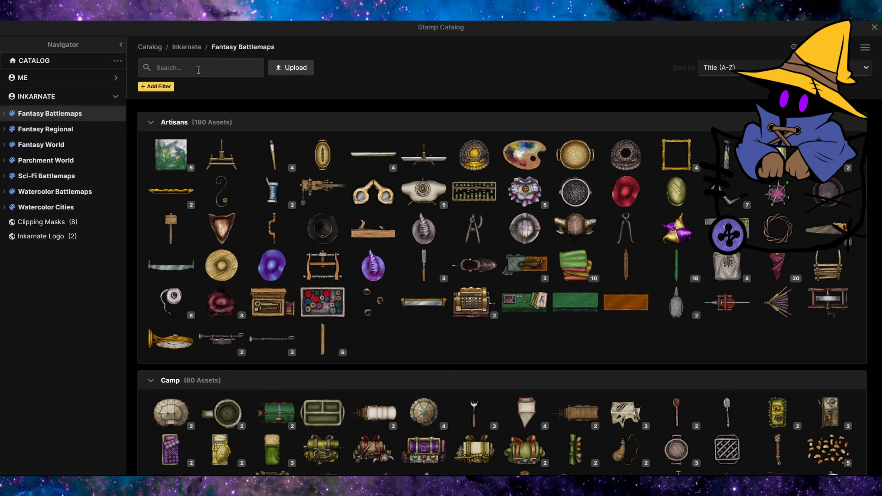
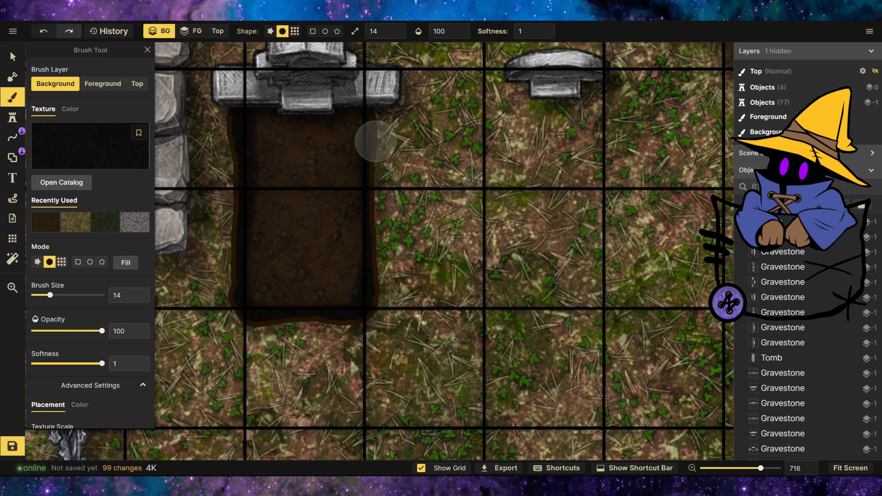
Step: Try shading the inner edges of the open grave in the northwest plot with the black texture at brush size 14 and opacity 100
drag(239, 111, 257, 121)
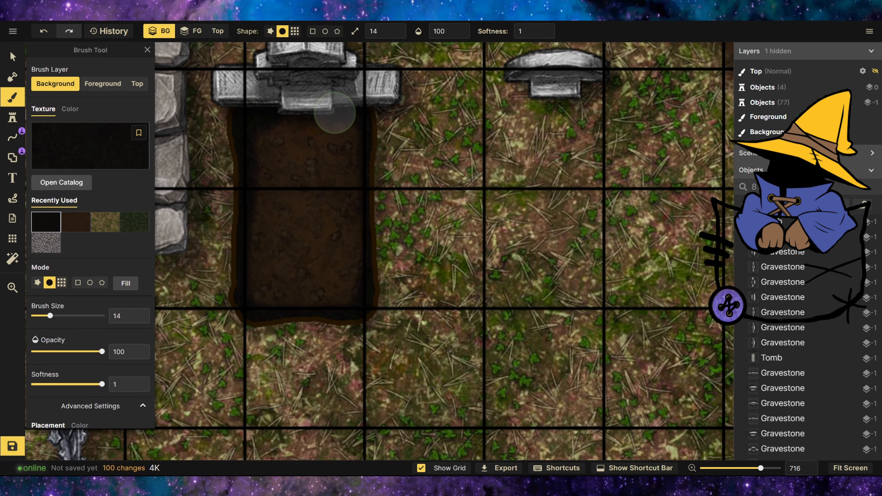
mouse_move(355, 295)
mouse_down()
mouse_move(233, 285)
mouse_move(258, 303)
mouse_move(240, 258)
mouse_move(256, 300)
mouse_move(365, 297)
mouse_up()
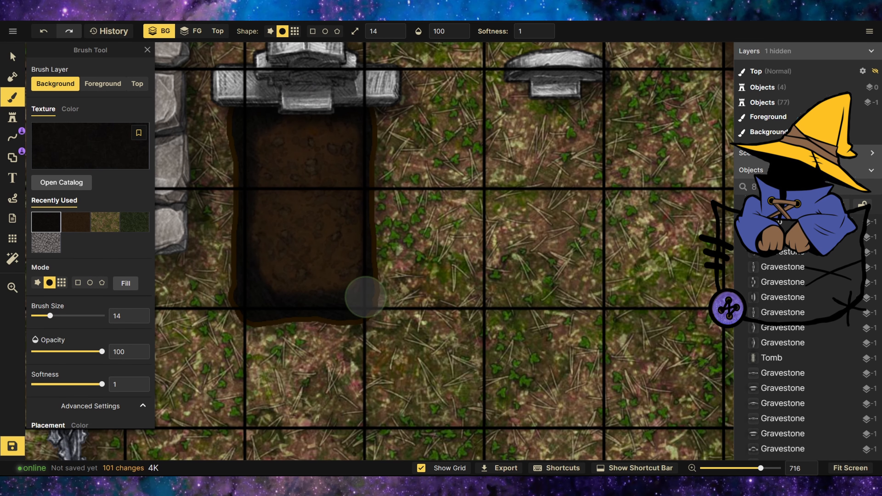
Step: Cover the open grave's shading with the brown dirt texture and shade its inner edges in black at opacity 75
click(79, 225)
mouse_move(239, 119)
mouse_down()
mouse_move(260, 112)
mouse_move(370, 184)
mouse_move(214, 259)
mouse_move(380, 315)
mouse_move(206, 313)
mouse_up()
click(67, 228)
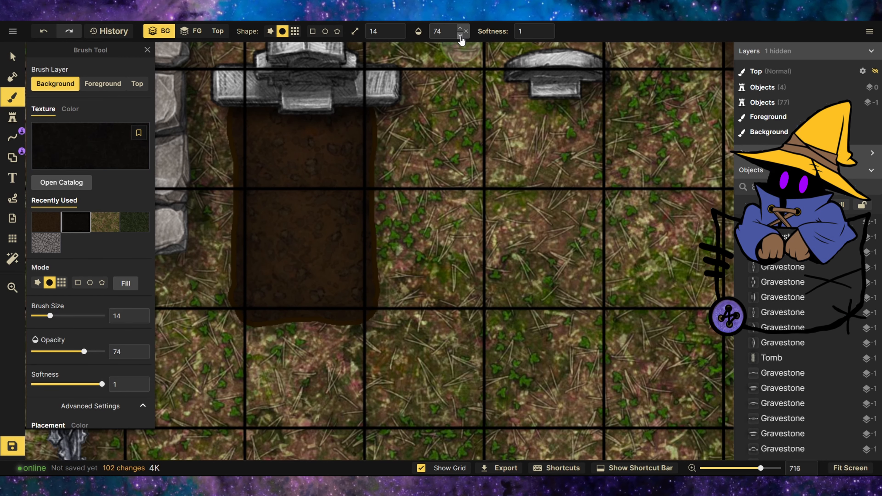
mouse_move(250, 141)
mouse_down()
mouse_move(260, 309)
mouse_move(366, 223)
mouse_move(307, 111)
mouse_move(263, 96)
mouse_move(299, 315)
mouse_move(356, 118)
mouse_move(236, 311)
mouse_move(301, 306)
mouse_move(331, 105)
mouse_move(245, 295)
mouse_move(333, 311)
mouse_up()
Step: Darken the middle of the open grave with the black texture at brush size 14 and opacity 75
scroll(434, 346, down, 2)
scroll(265, 165, down, 6)
scroll(264, 165, down, 5)
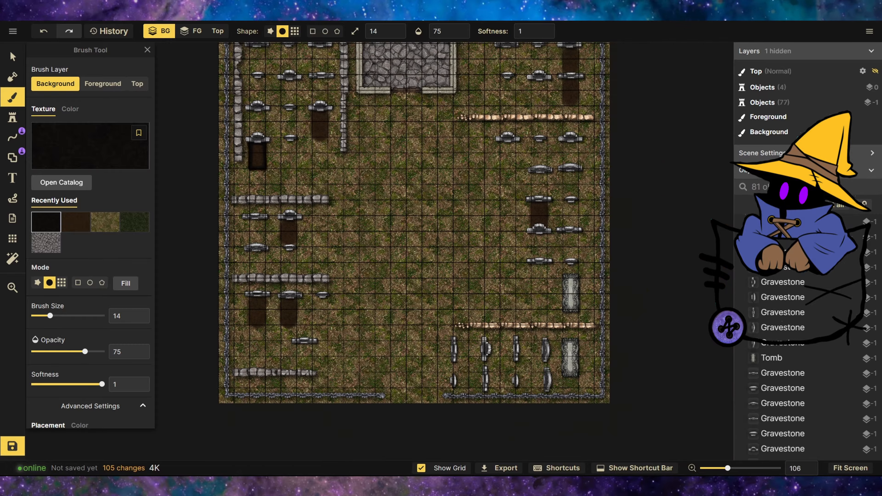
scroll(243, 153, up, 4)
scroll(239, 150, up, 5)
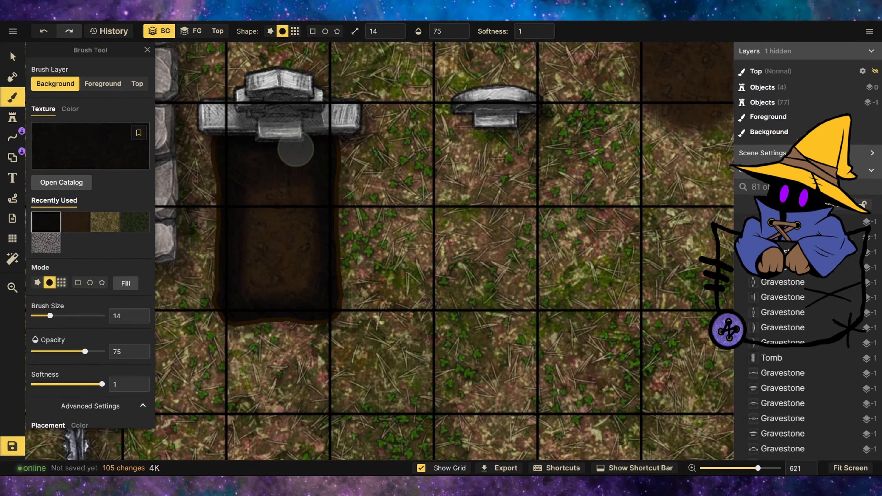
scroll(281, 261, down, 8)
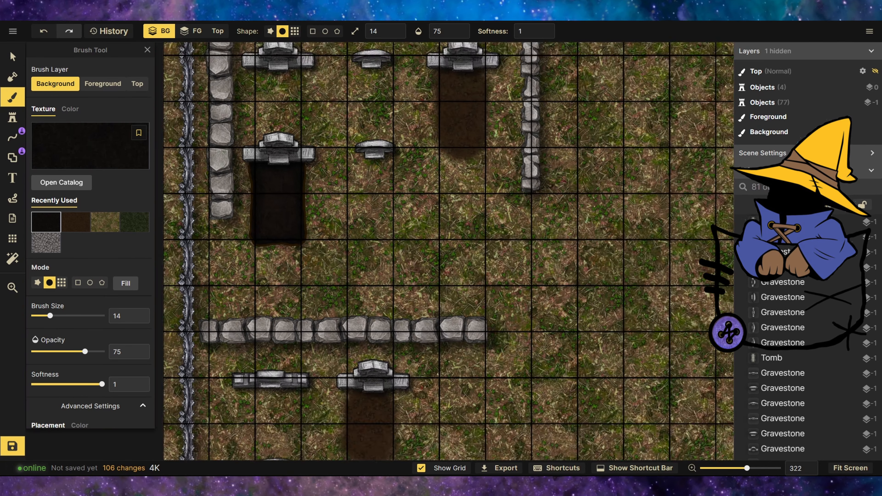
Step: Move the westernmost pair of sideways gravestones in the southeast plot to the plot north of the ruined dividing wall
scroll(424, 204, down, 3)
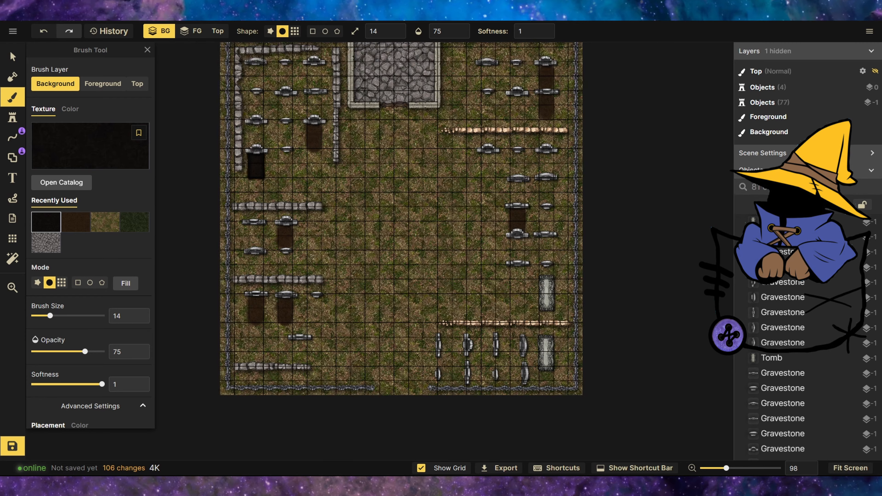
scroll(448, 343, up, 3)
scroll(399, 364, up, 5)
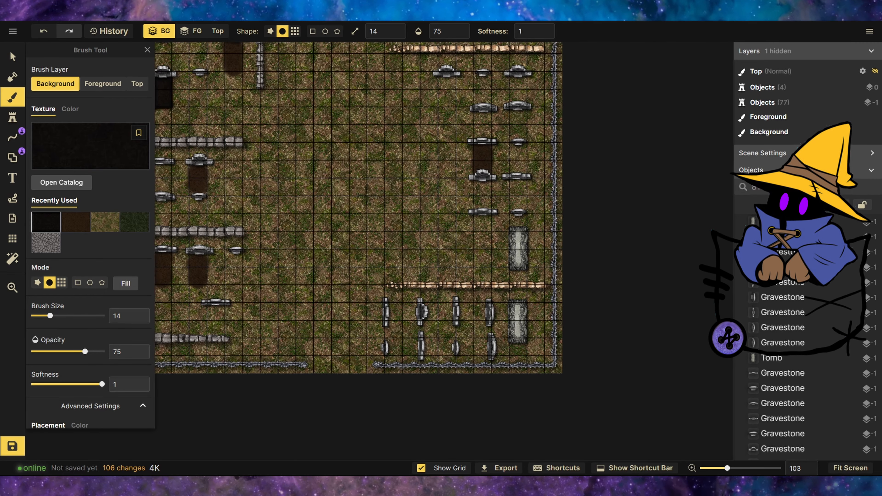
key(v)
drag(364, 317, 370, 325)
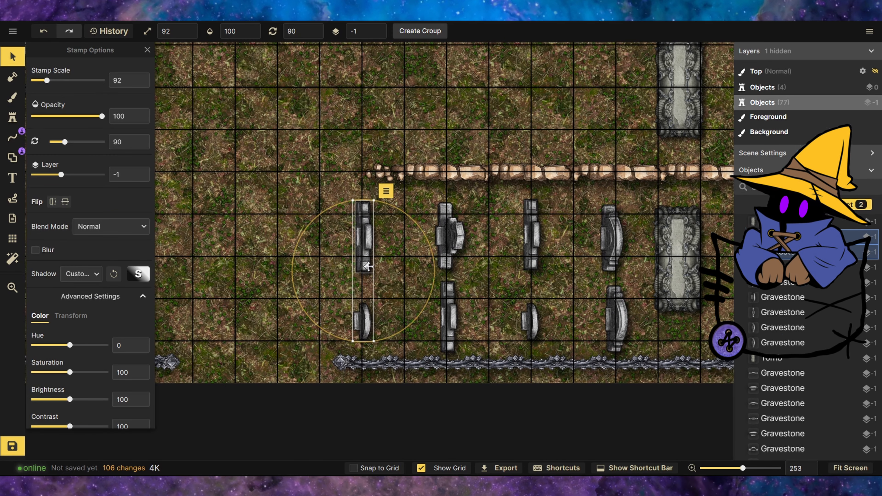
drag(367, 260, 572, 90)
Step: Set the moved gravestone pair's rotation to 0 and line both stones up with the west end of the two existing rows
scroll(572, 90, down, 2)
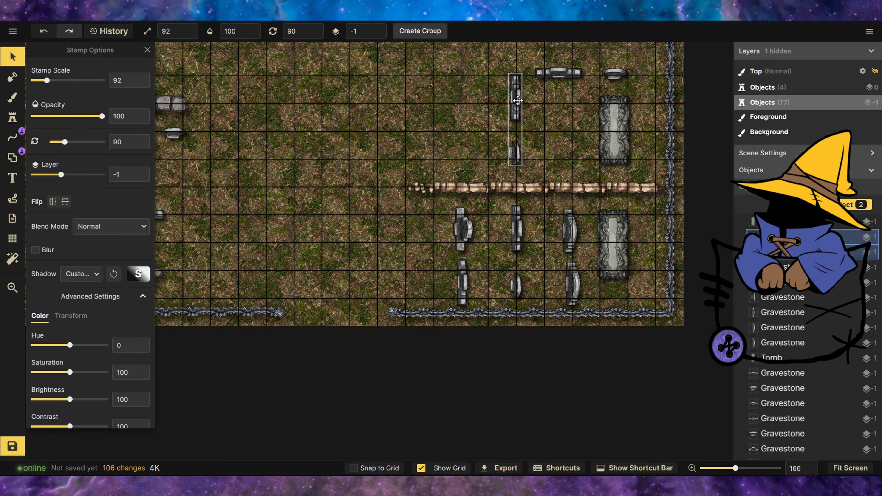
click(320, 31)
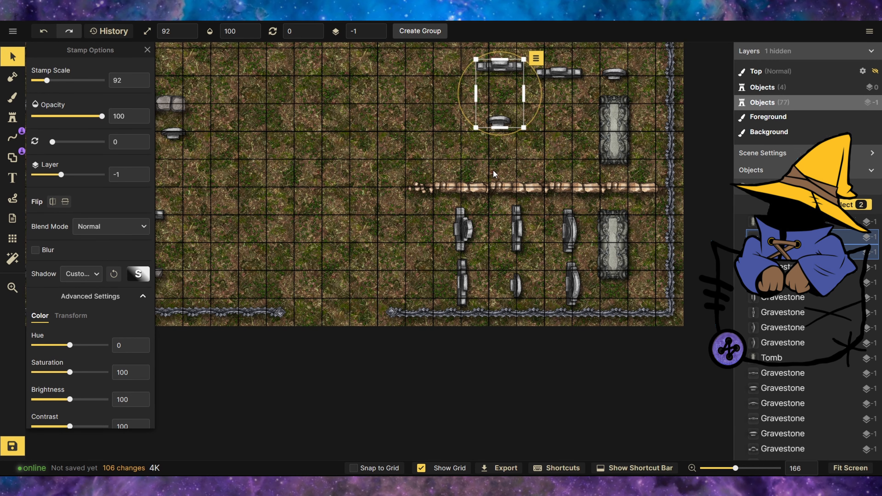
scroll(499, 98, down, 2)
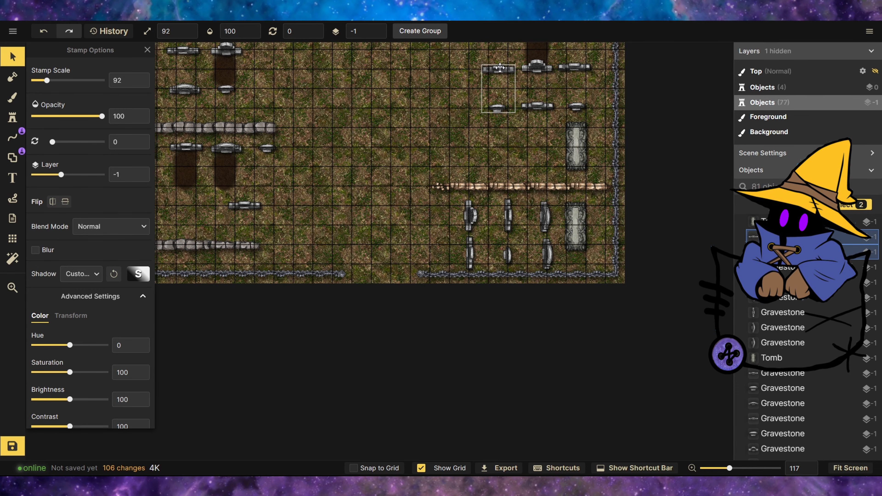
click(407, 137)
scroll(437, 179, down, 3)
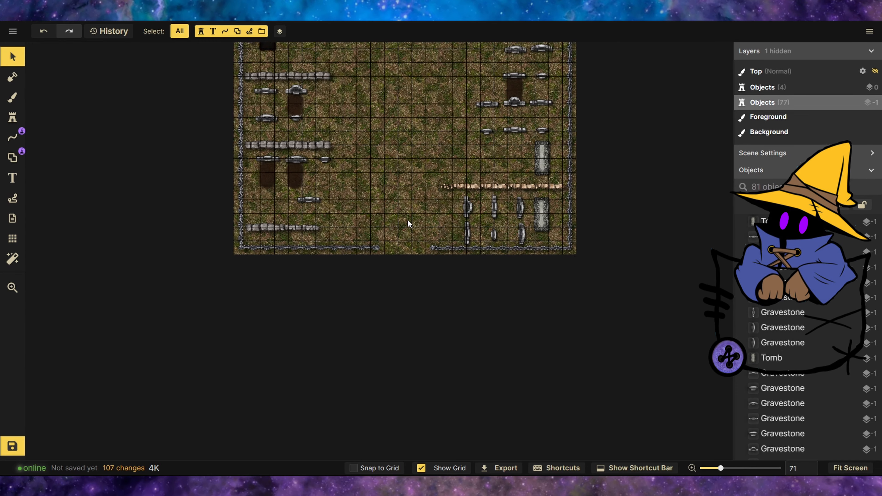
Step: Subtract a two-tile grave from the mask below the small gravestone just moved, using the round brush at size 11
scroll(376, 264, up, 12)
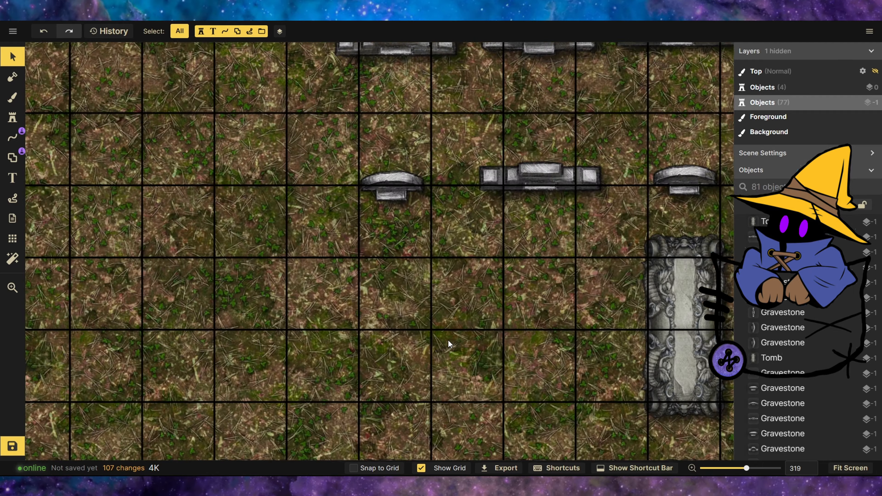
scroll(448, 339, up, 7)
click(15, 79)
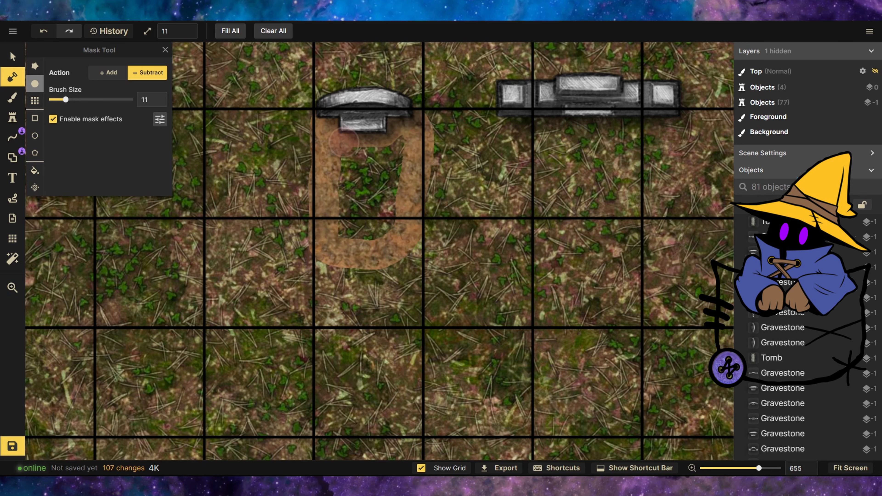
mouse_move(394, 234)
mouse_down()
mouse_move(415, 245)
mouse_move(411, 225)
mouse_up()
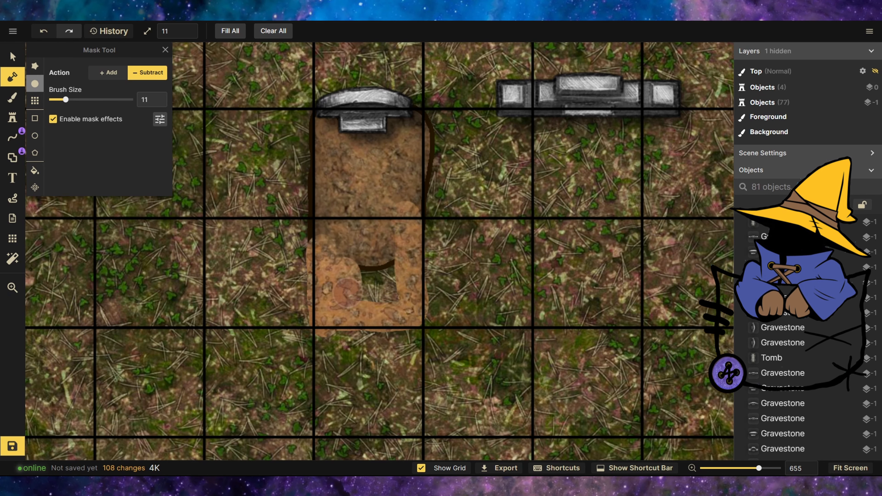
drag(325, 321, 323, 253)
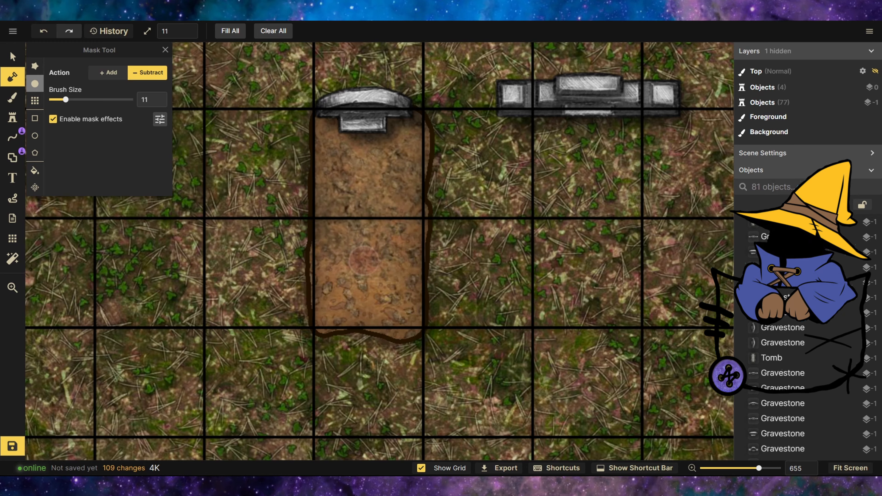
Step: Add mask back along the new grave's east and south edges with brush size 11 to trim the overhang
scroll(555, 312, down, 10)
scroll(543, 299, up, 10)
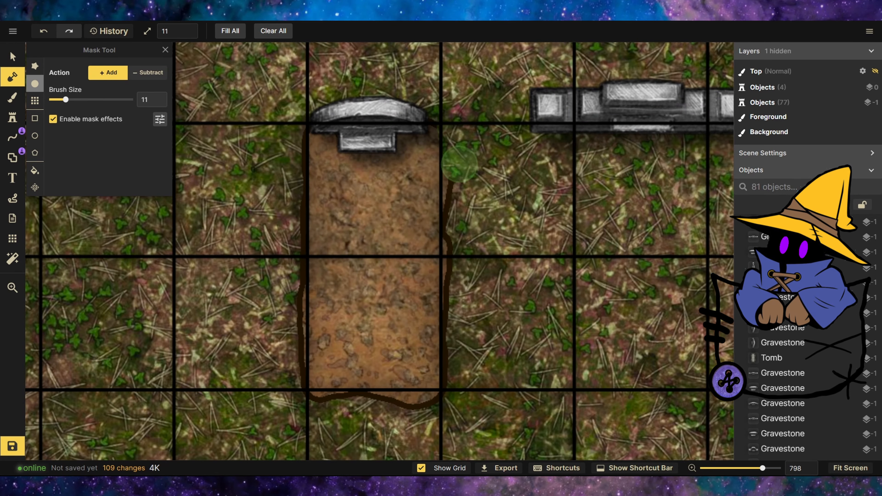
drag(459, 403, 360, 416)
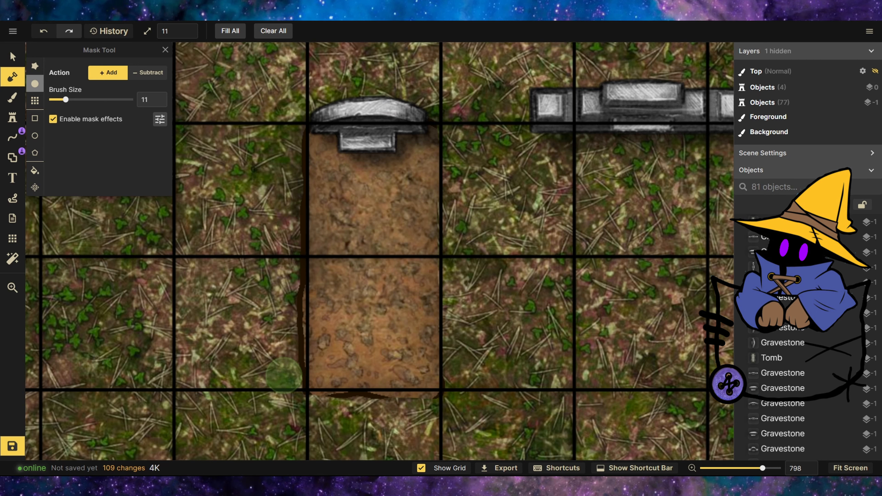
Step: Cover both tiles of the new grave with the dark brown dirt texture at opacity 75, filling them by grid cell
click(12, 98)
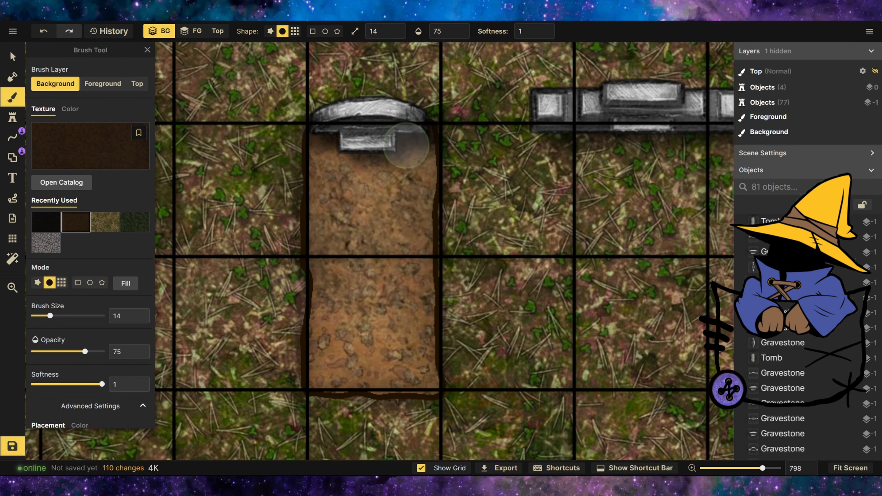
mouse_move(408, 145)
mouse_down()
mouse_move(325, 157)
mouse_move(383, 285)
mouse_move(380, 209)
mouse_move(359, 305)
mouse_up()
click(62, 283)
drag(357, 222, 363, 385)
click(381, 343)
click(395, 362)
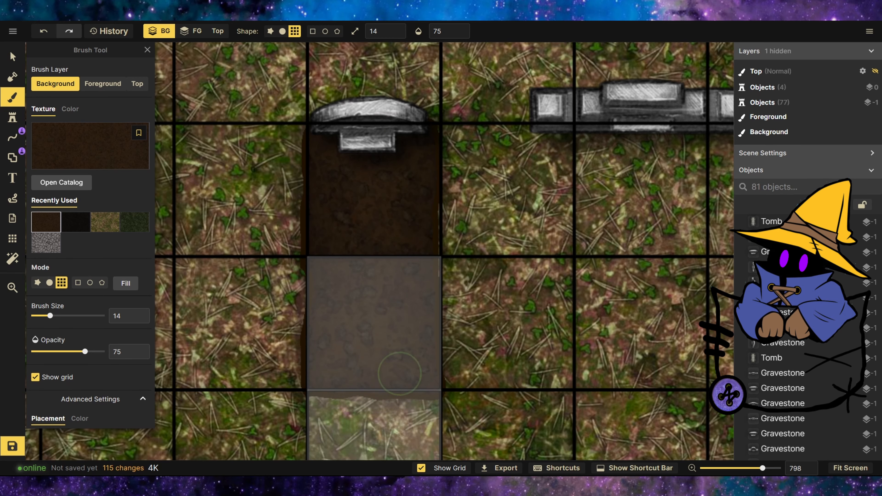
click(382, 374)
click(372, 365)
click(372, 223)
click(372, 175)
click(351, 191)
click(387, 317)
click(344, 269)
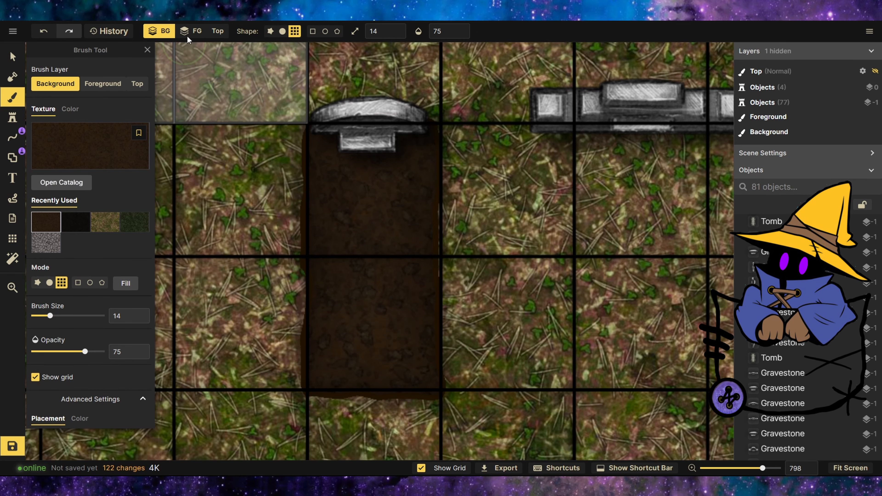
click(376, 195)
click(382, 230)
click(380, 210)
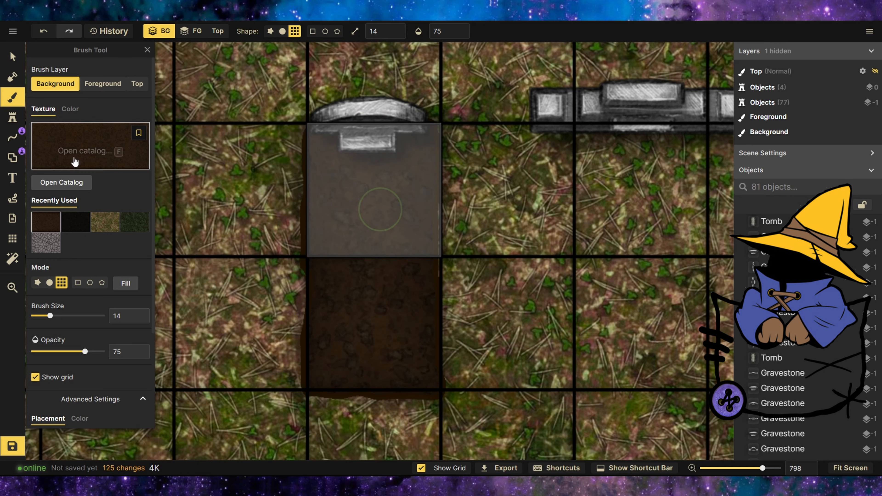
Step: Reshape the new grave's east edge by subtracting mask along it and adding the excess back at brush size 11
click(15, 80)
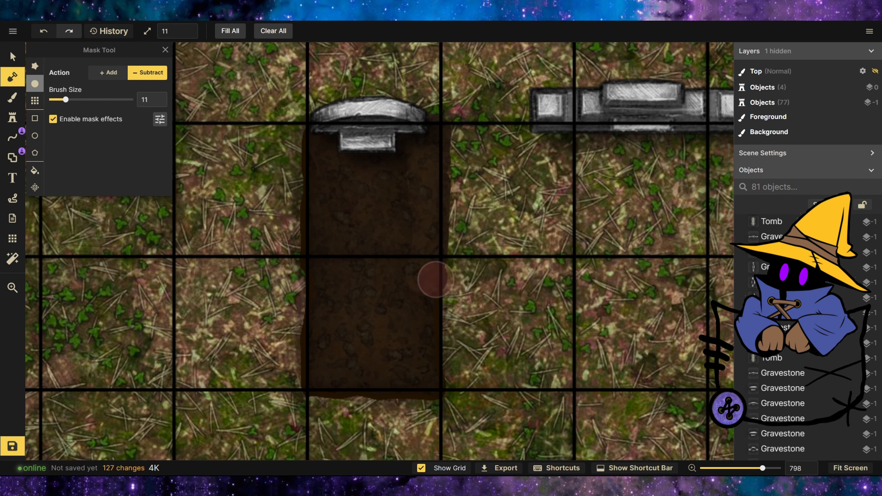
click(425, 353)
click(125, 78)
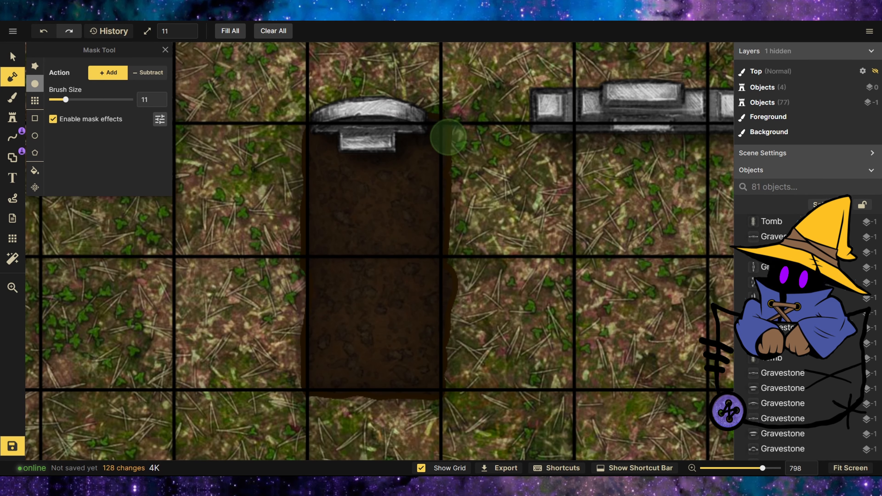
drag(464, 273, 461, 344)
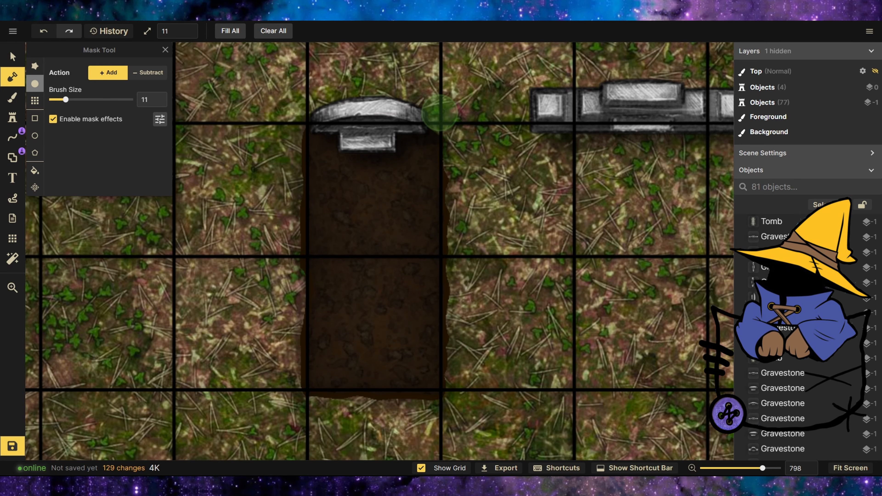
Step: Shade the new grave with the black texture using the round brush at size 14 and opacity 75
click(16, 105)
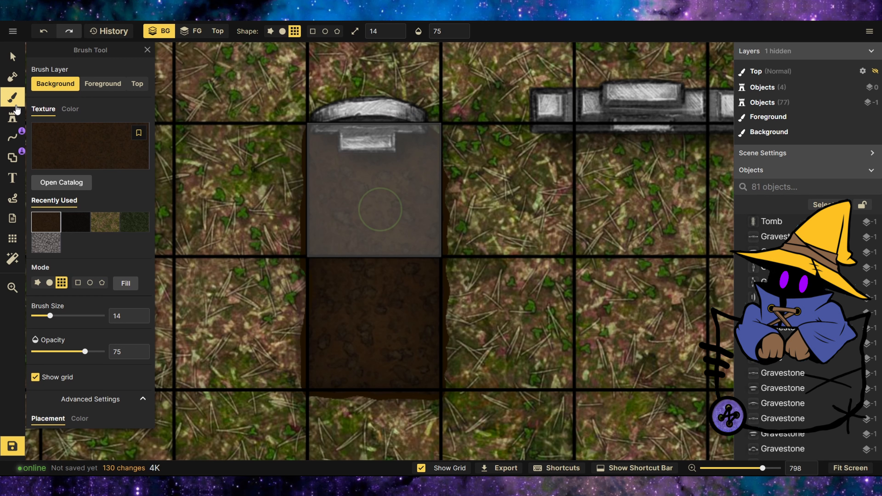
click(69, 230)
click(49, 283)
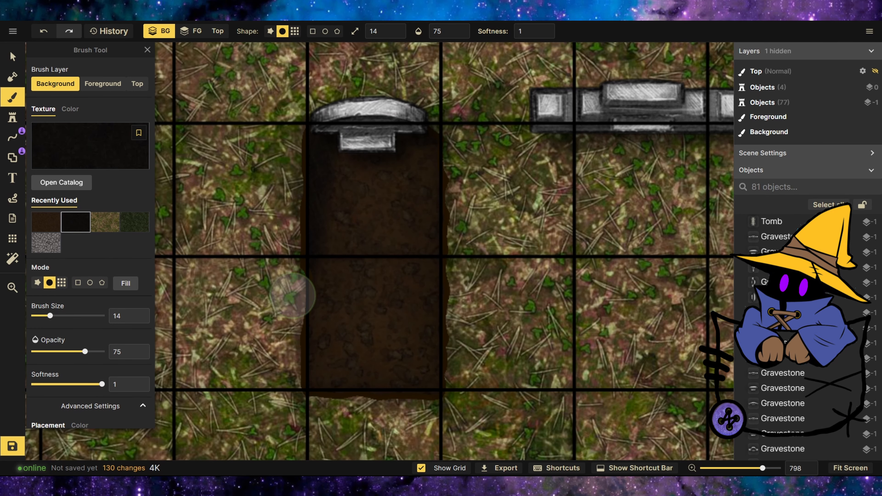
mouse_move(292, 296)
mouse_down()
mouse_move(346, 394)
mouse_move(435, 373)
mouse_move(443, 162)
mouse_move(340, 140)
mouse_move(294, 287)
mouse_move(311, 347)
mouse_move(414, 381)
mouse_move(435, 232)
mouse_move(404, 134)
mouse_move(342, 138)
mouse_move(428, 145)
mouse_move(429, 301)
mouse_move(370, 373)
mouse_move(323, 302)
mouse_move(331, 137)
mouse_move(402, 165)
mouse_move(378, 202)
mouse_move(340, 232)
mouse_move(331, 305)
mouse_up()
scroll(525, 235, down, 3)
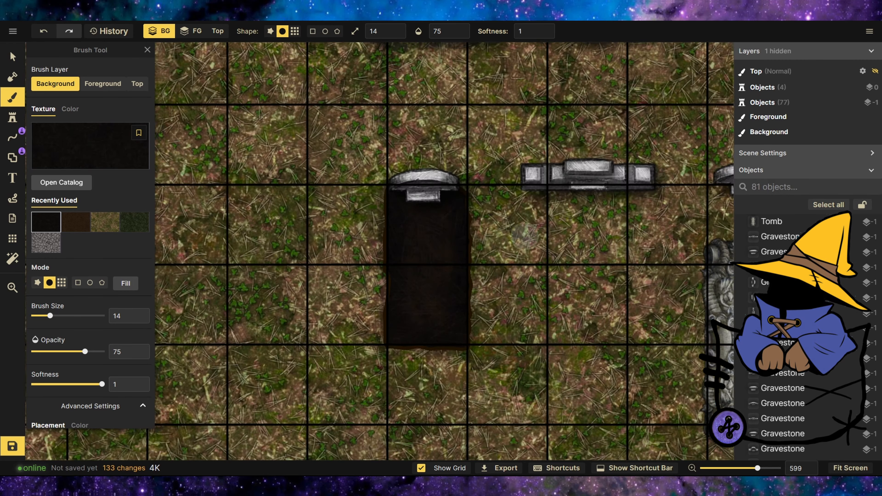
scroll(524, 235, down, 15)
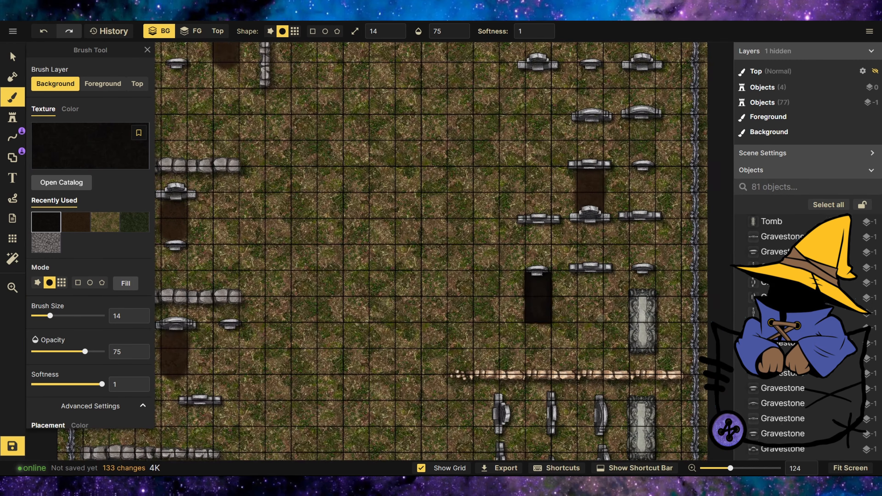
Step: Lighten the middle of the new grave with the brown dirt texture and darken it unevenly again with the black texture
scroll(538, 278, up, 15)
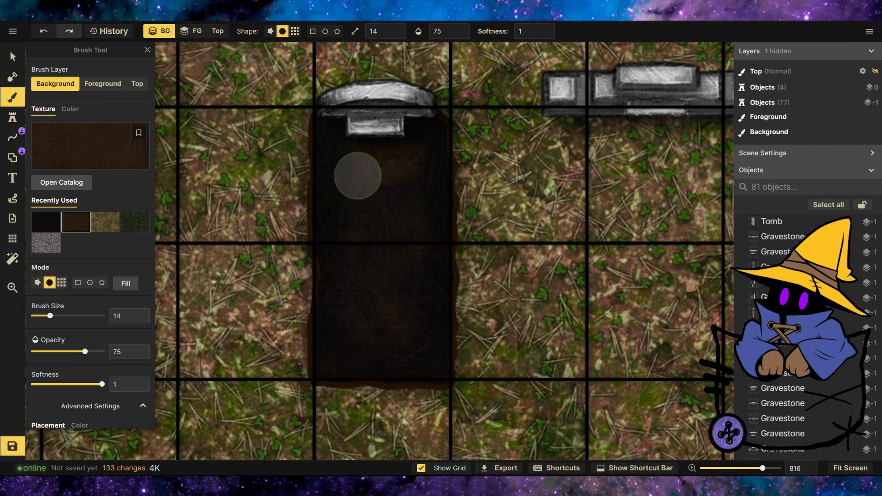
mouse_move(356, 226)
mouse_down()
mouse_move(417, 270)
mouse_move(364, 319)
mouse_move(405, 363)
mouse_up()
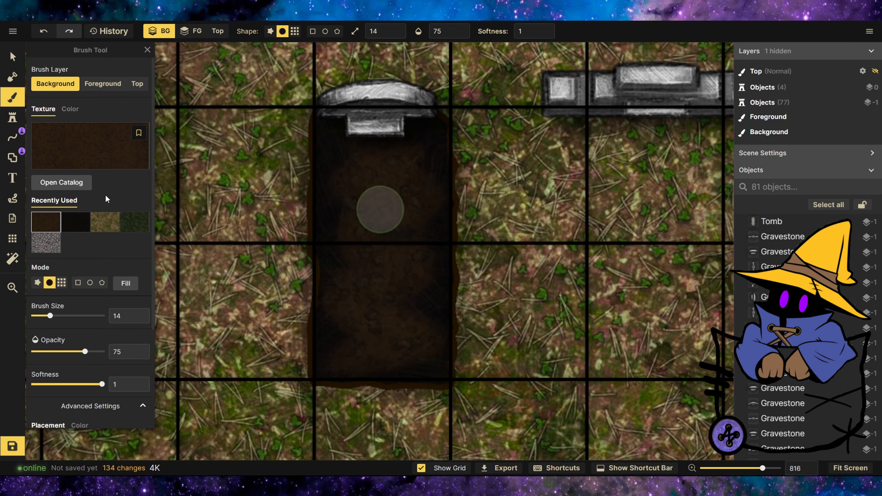
click(67, 216)
mouse_move(380, 209)
mouse_down()
mouse_move(413, 364)
mouse_move(352, 308)
mouse_move(392, 248)
mouse_move(416, 178)
mouse_move(454, 248)
mouse_up()
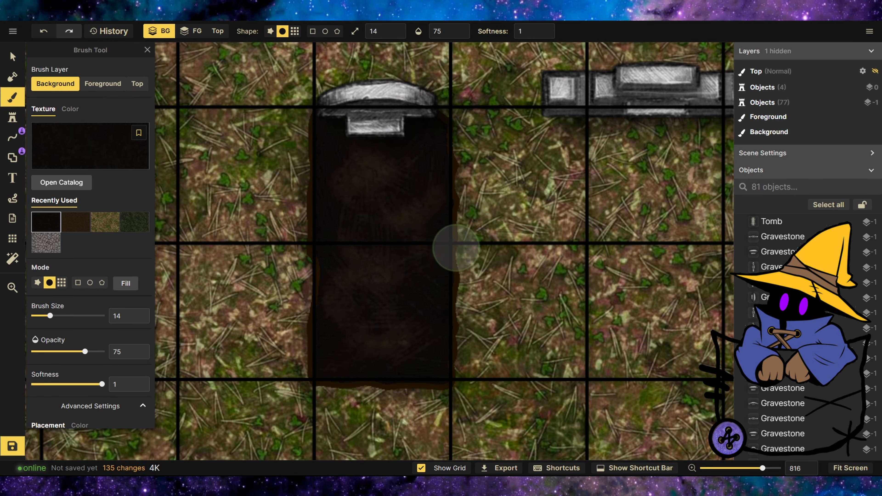
Step: Choose the brown ground texture from the Plants / Grass group of the Fantasy Battlemaps catalog for painting near the southwest plot's lone gravestone
scroll(533, 245, down, 3)
scroll(533, 245, down, 20)
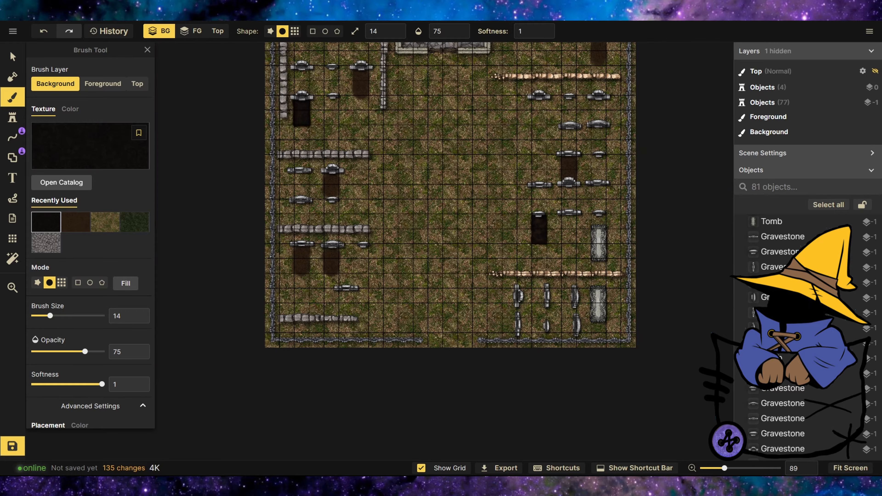
scroll(465, 132, up, 5)
scroll(465, 132, down, 2)
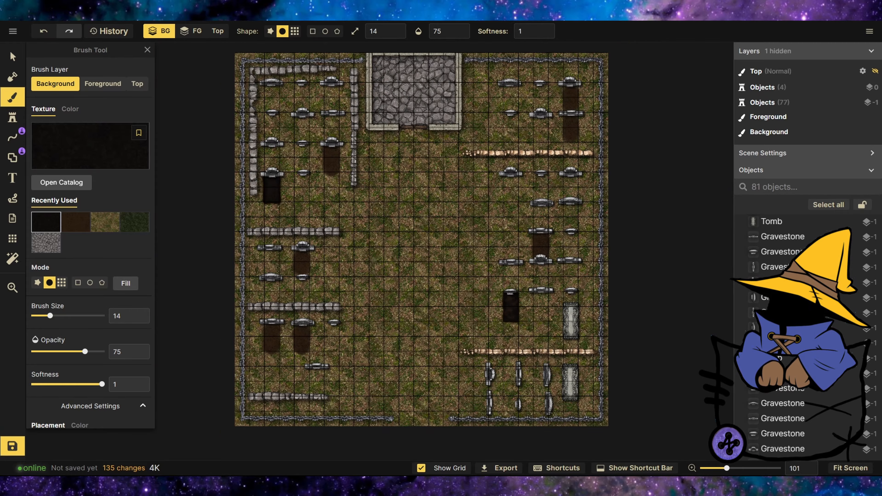
scroll(465, 132, up, 1)
scroll(311, 374, up, 20)
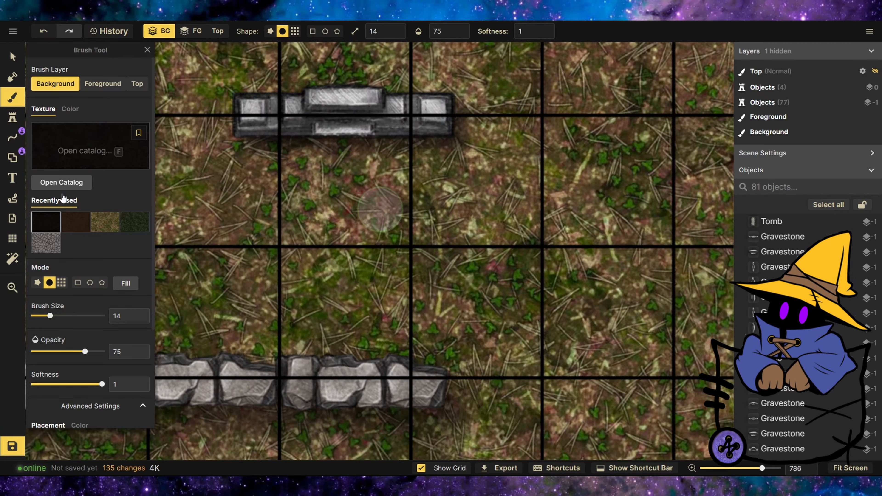
click(63, 150)
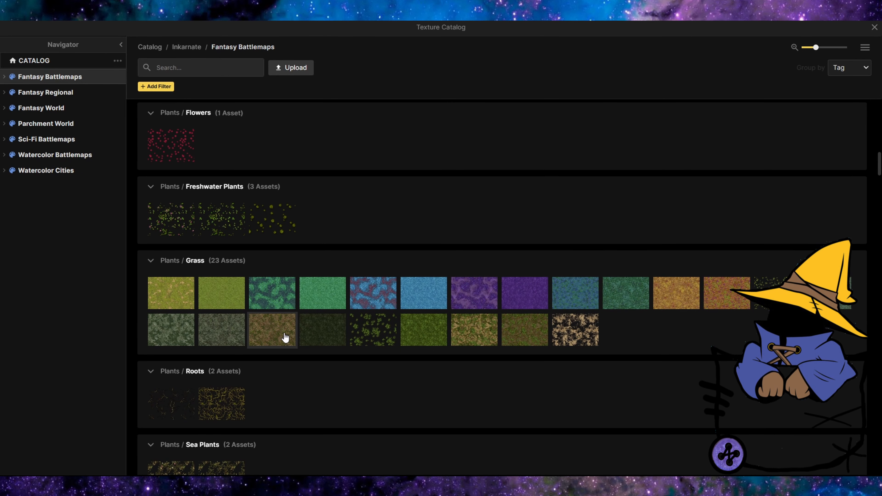
click(277, 336)
Step: Adjust the grass texture's color to hue 0, saturation 16 and brightness 135
scroll(84, 347, down, 4)
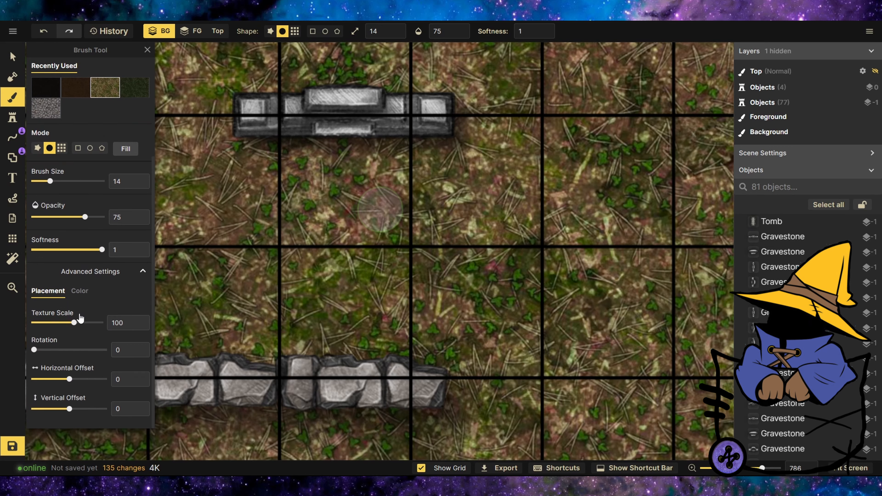
drag(70, 349, 67, 349)
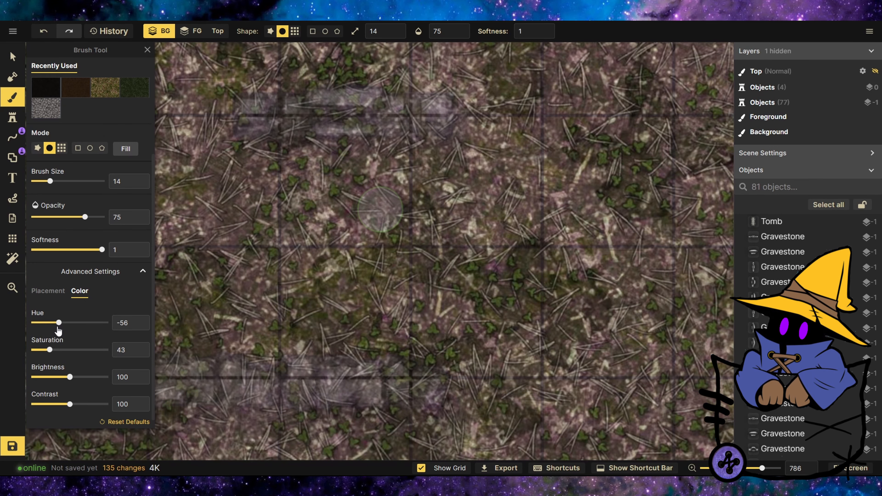
drag(35, 323, 83, 338)
click(145, 325)
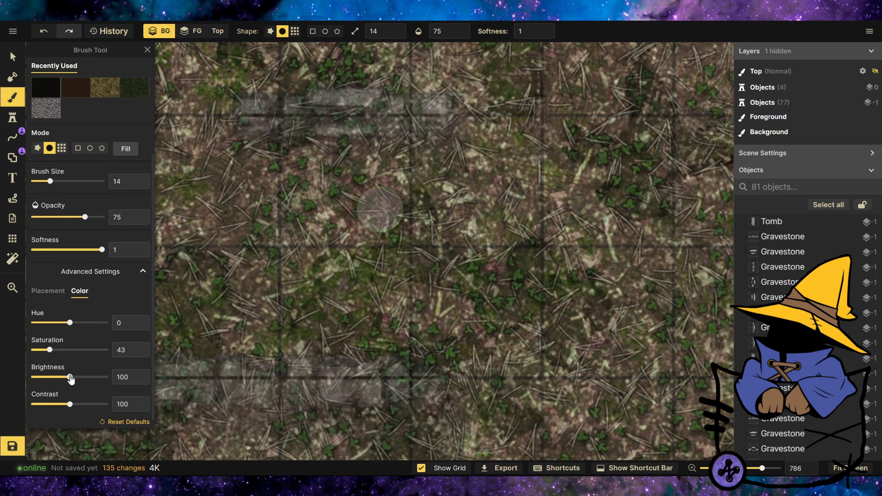
drag(71, 379, 81, 381)
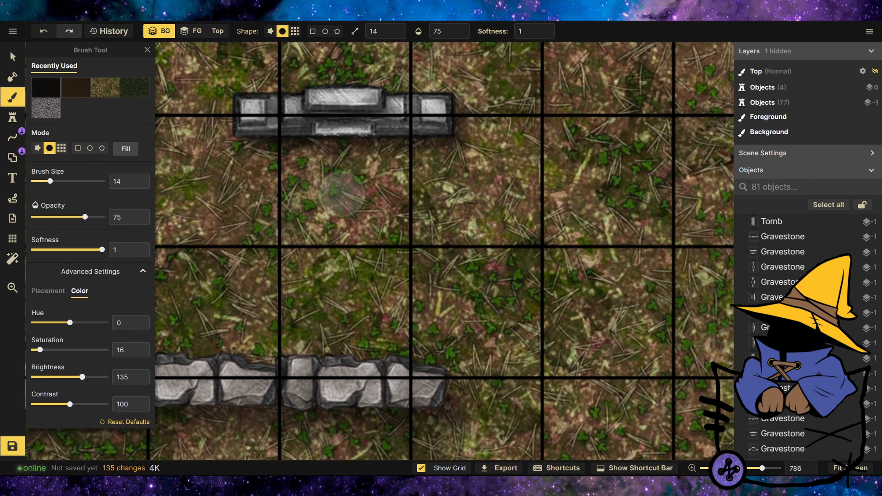
Step: Try filling the plot south of the lone gravestone with the desaturated grass texture and trim its east edge with the normal ground texture
mouse_move(342, 195)
mouse_down()
mouse_move(224, 125)
mouse_move(380, 210)
mouse_move(289, 148)
mouse_move(290, 173)
mouse_move(329, 152)
mouse_move(399, 163)
mouse_move(272, 199)
mouse_move(398, 199)
mouse_move(298, 249)
mouse_move(398, 279)
mouse_move(402, 290)
mouse_move(315, 322)
mouse_move(361, 296)
mouse_move(270, 258)
mouse_move(293, 324)
mouse_move(390, 341)
mouse_move(387, 260)
mouse_move(410, 183)
mouse_move(402, 337)
mouse_move(268, 345)
mouse_move(273, 252)
mouse_move(316, 224)
mouse_move(304, 147)
mouse_move(422, 251)
mouse_move(377, 259)
mouse_up()
click(190, 31)
scroll(377, 259, down, 5)
scroll(263, 285, up, 3)
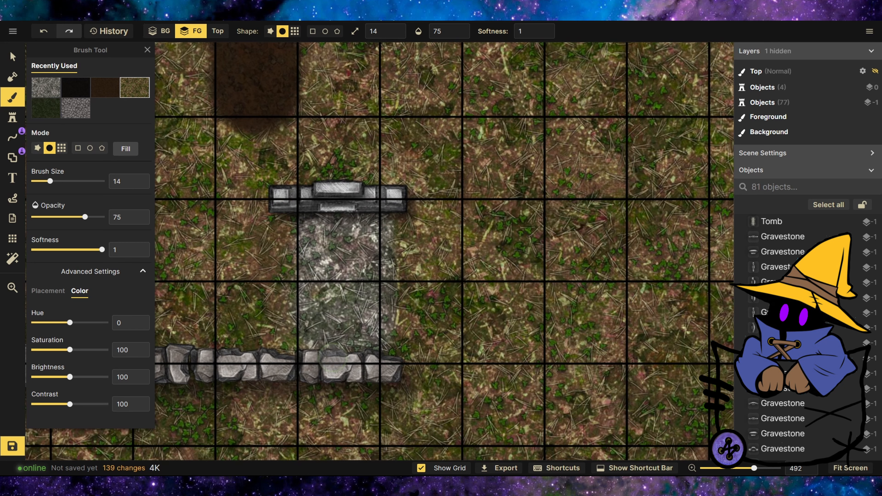
drag(398, 247, 432, 203)
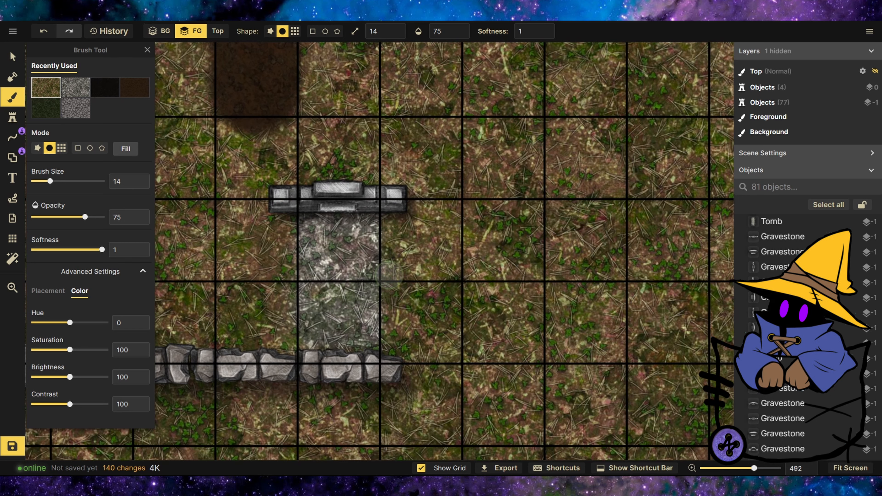
Step: Try repainting the plot with the desaturated grass at opacity 100 and overlaying it with the patchy tan texture on the foreground
click(76, 87)
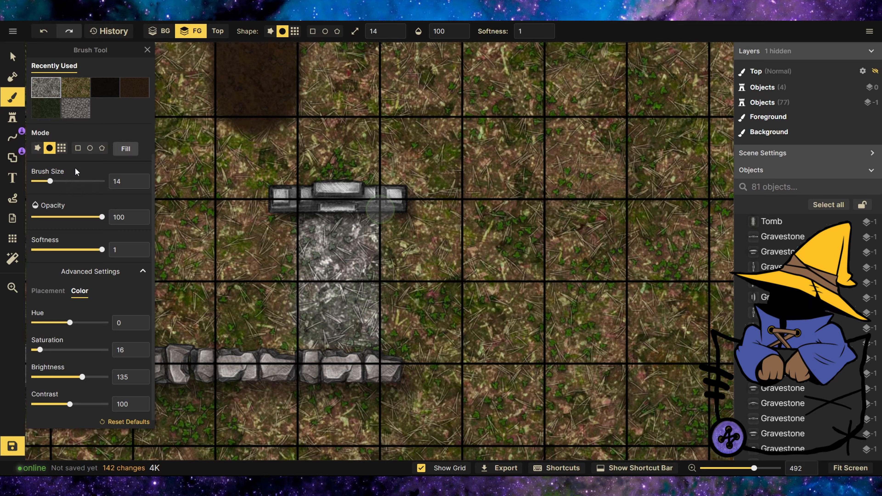
scroll(77, 172, up, 4)
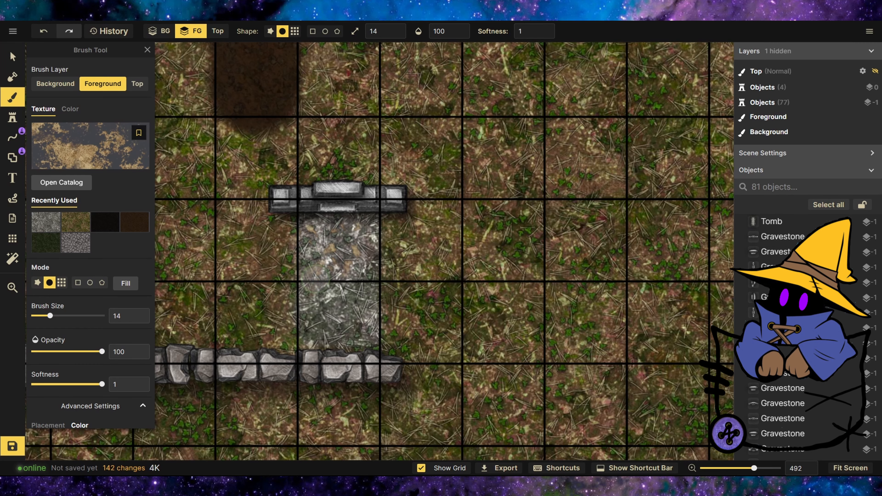
drag(332, 323, 378, 361)
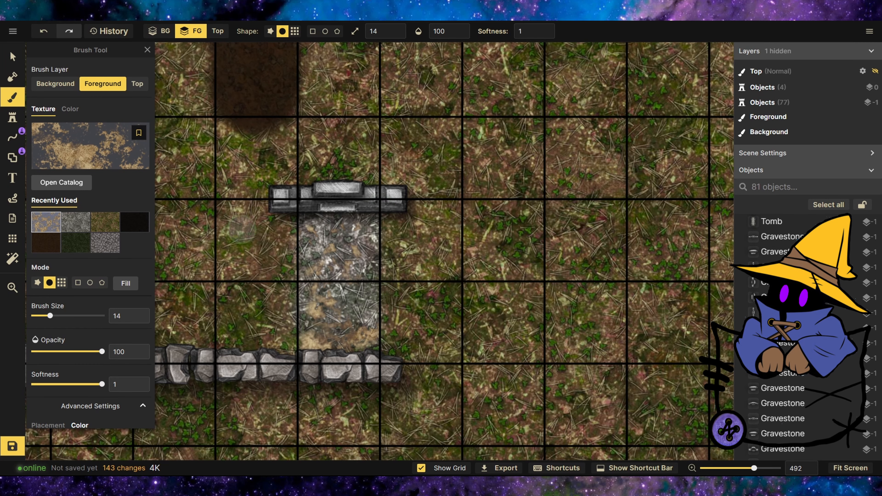
Step: Undo all the texture painting on the plot south of the lone gravestone
click(42, 35)
click(41, 35)
click(41, 34)
click(41, 35)
click(41, 35)
click(42, 34)
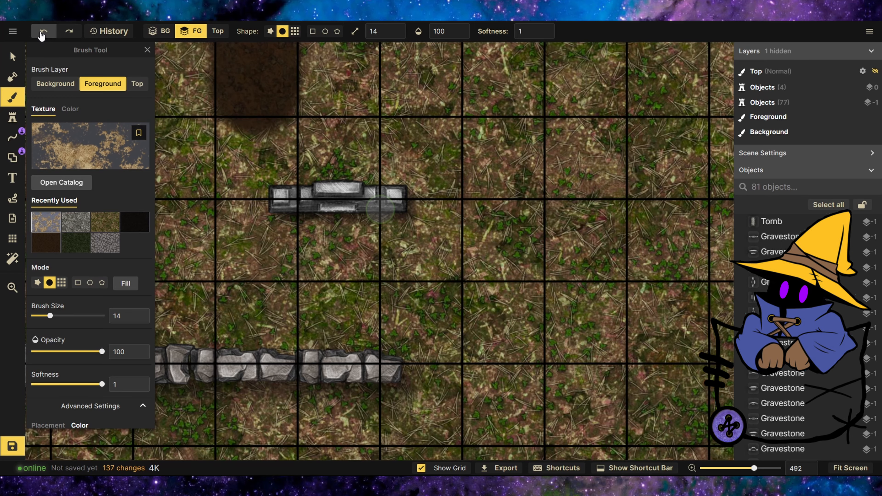
Step: Try the orange leafy texture from the Plants / Grass group on the plot below the lone gravestone, and undo it
click(93, 159)
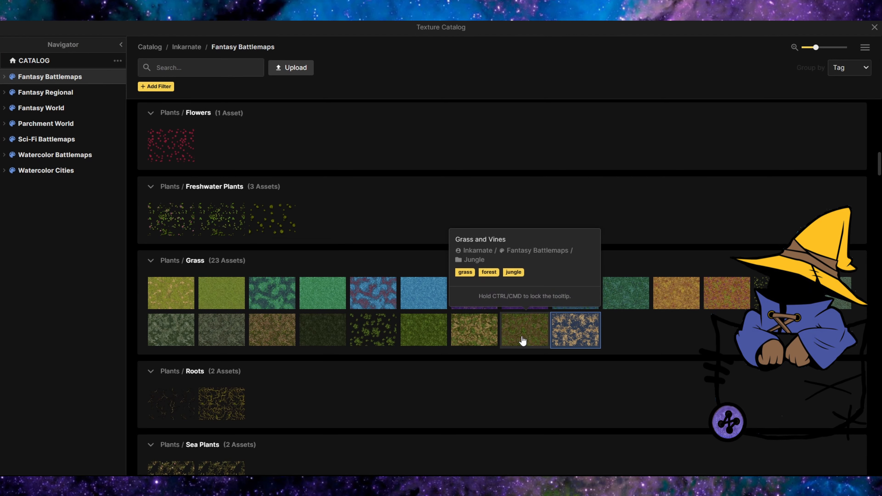
click(685, 300)
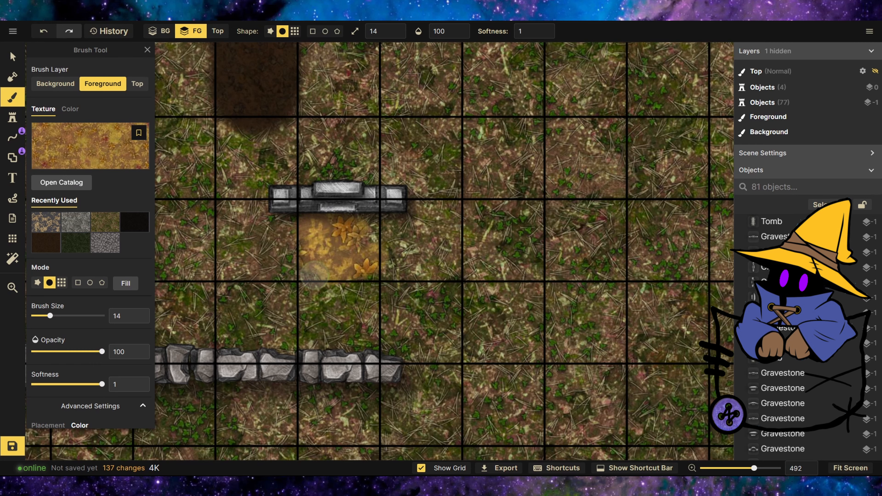
drag(314, 274, 317, 284)
key(ctrl+z)
Step: Choose the dark branching texture from the Fantasy Battlemaps texture catalog
click(115, 154)
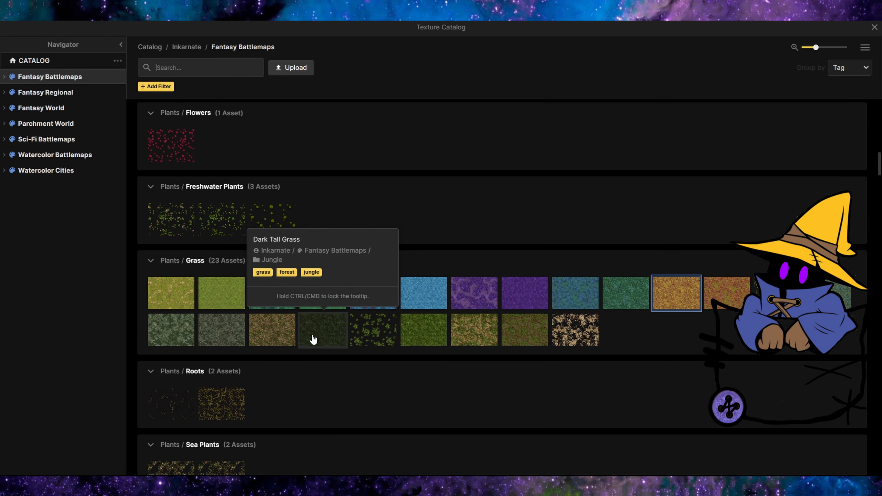
scroll(291, 334, down, 3)
click(174, 309)
Step: Choose the orange Fall Tree stamp from the Forest group of the Fantasy Battlemaps catalog and set its scale to 176
scroll(430, 312, down, 5)
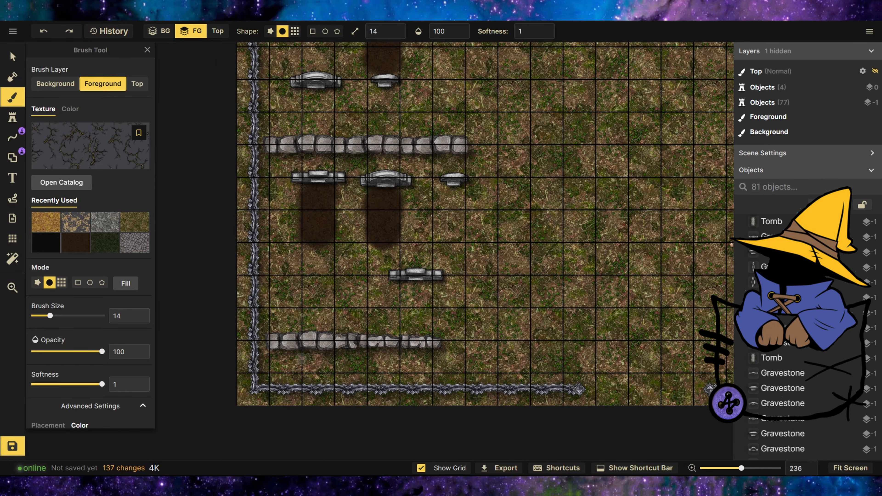
click(13, 120)
click(86, 149)
scroll(306, 226, down, 20)
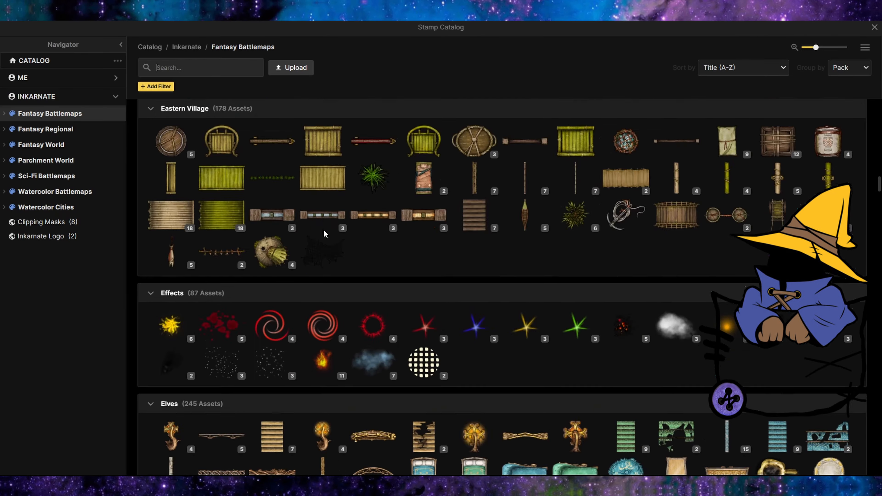
scroll(325, 232, down, 1)
scroll(325, 232, up, 1)
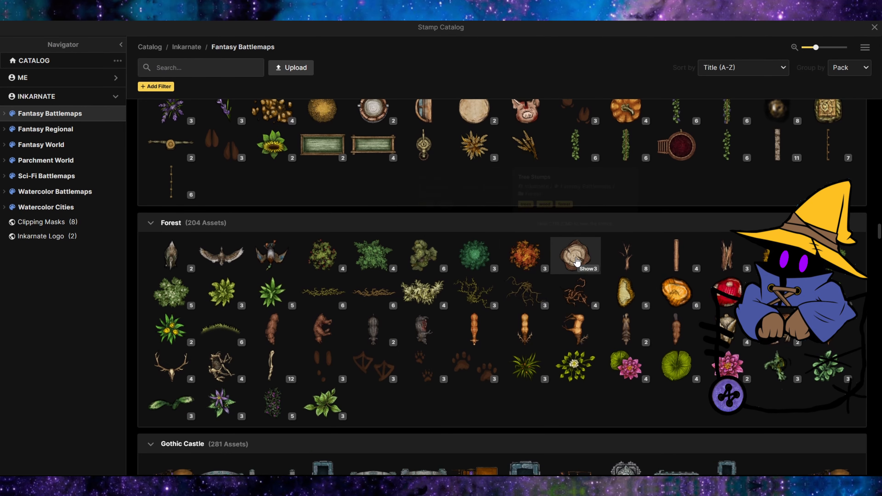
click(534, 260)
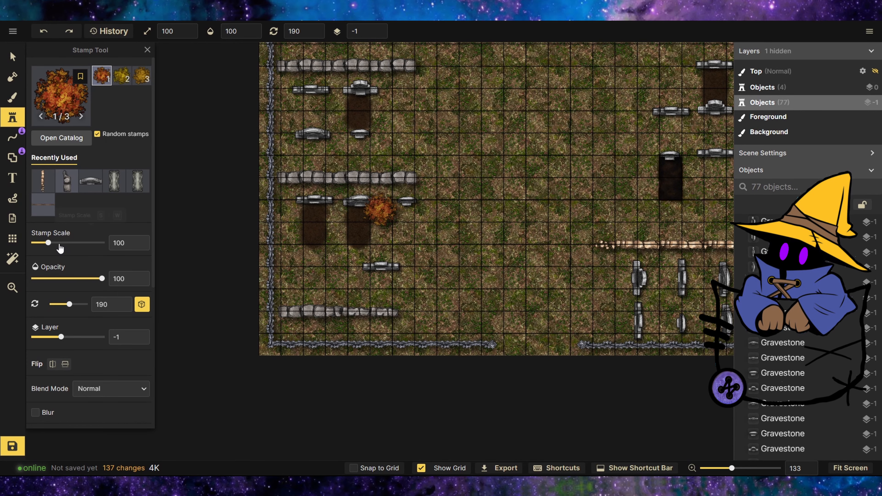
click(59, 243)
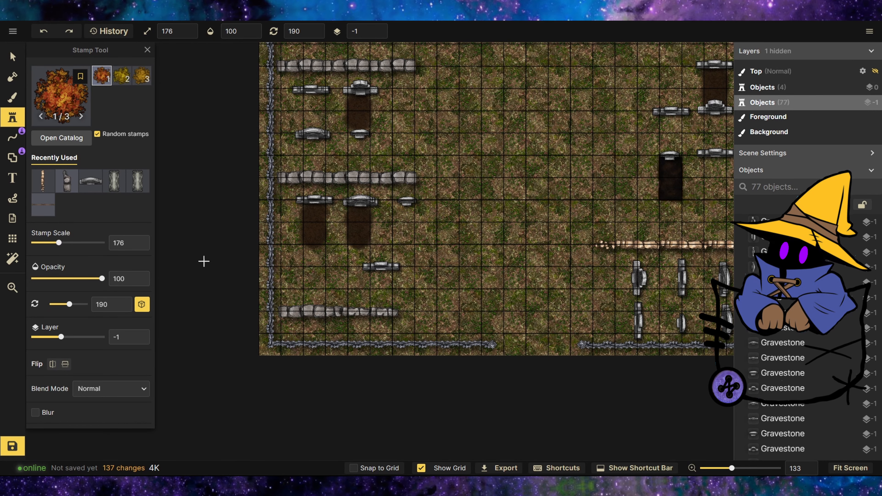
Step: Place an orange fall tree in the southwest corner by the fence and set its layer to 2
click(292, 295)
key(v)
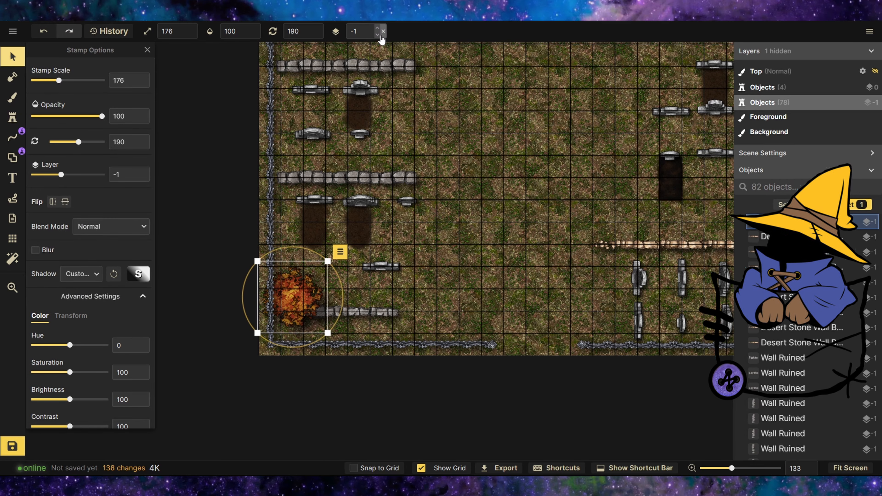
click(377, 30)
Step: Place fall trees on layer 2 at the west ends of both sandstone ruined walls on the east side
click(13, 118)
scroll(221, 281, down, 3)
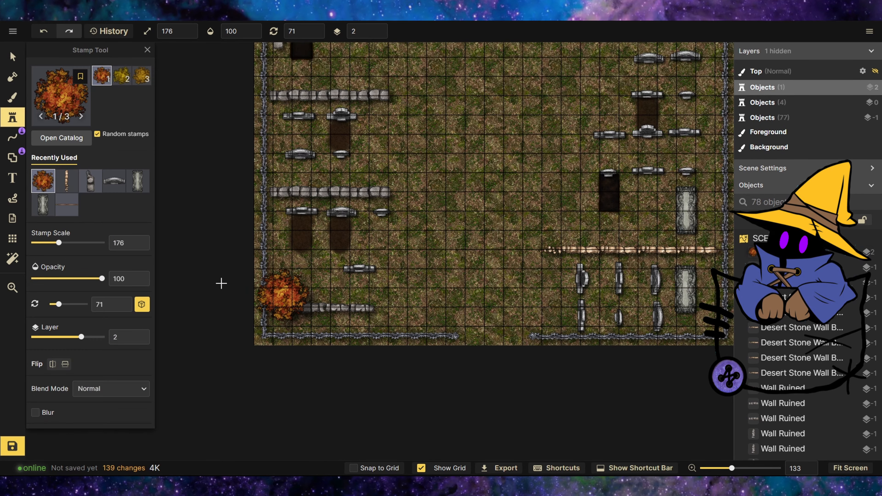
drag(666, 229, 582, 249)
scroll(446, 258, up, 3)
click(443, 268)
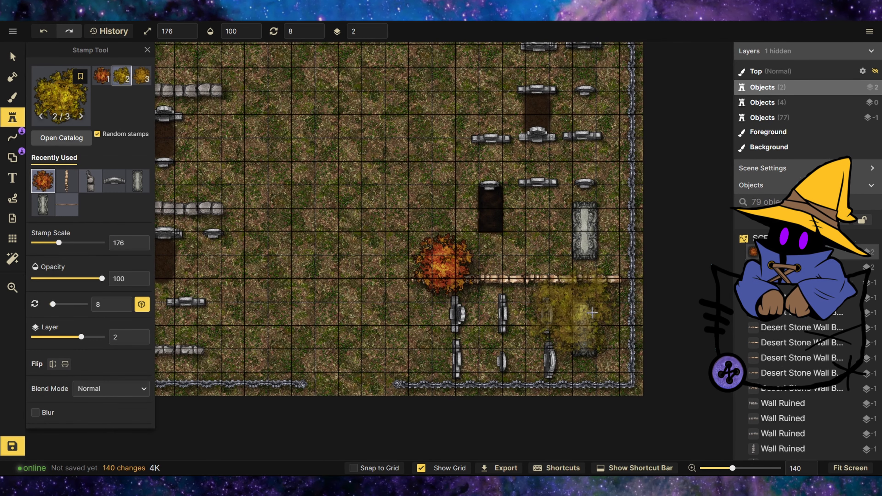
scroll(435, 354, up, 5)
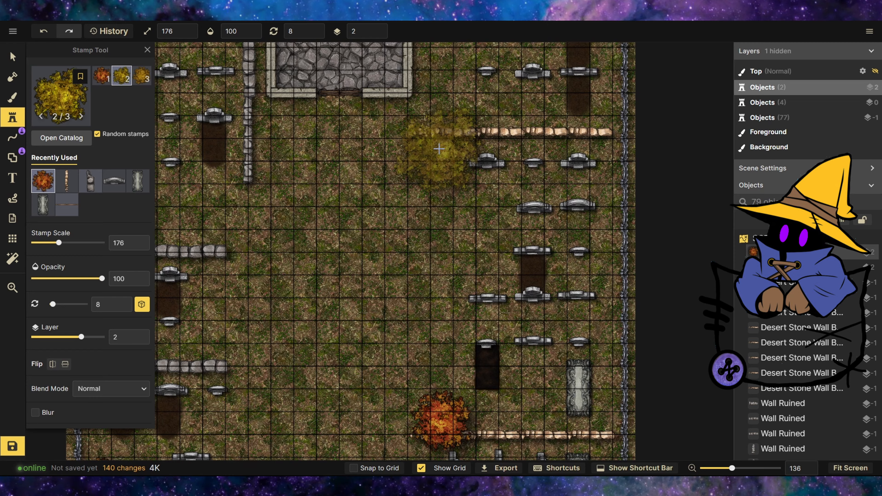
click(439, 149)
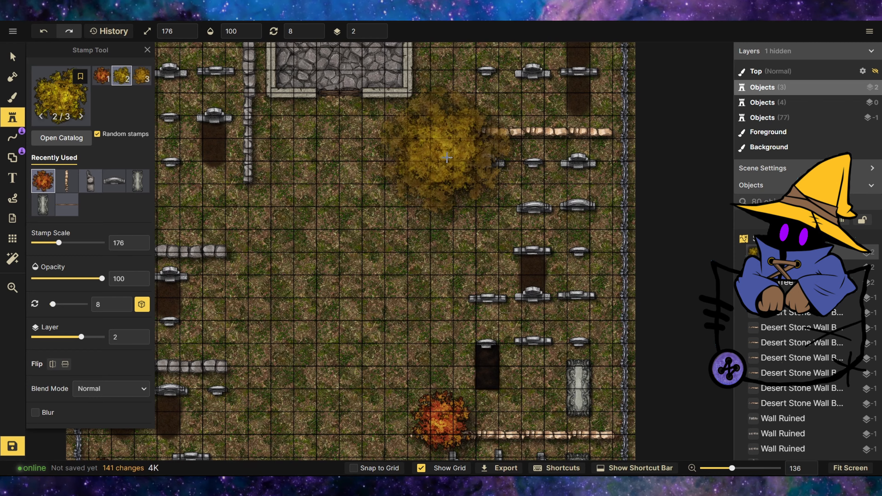
Step: Place fall trees in the northeast and northwest corners of the graveyard fence
scroll(438, 173, down, 3)
scroll(565, 124, up, 3)
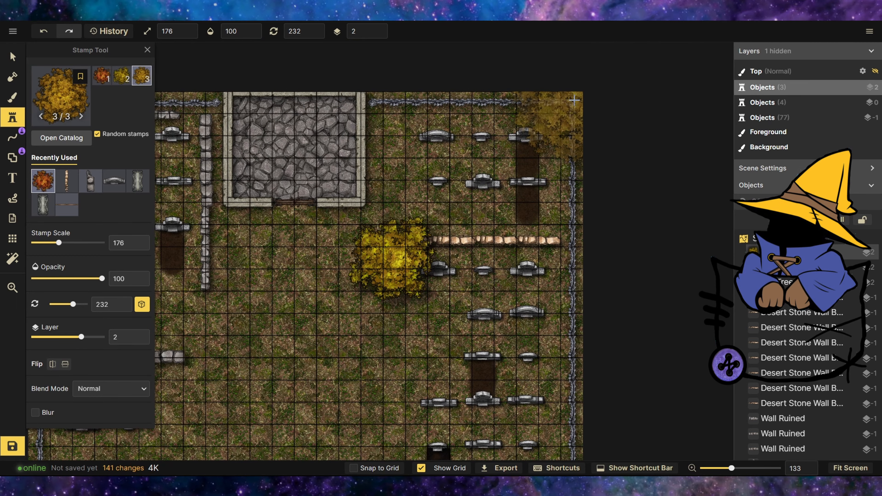
click(564, 124)
scroll(601, 197, down, 3)
scroll(234, 116, up, 2)
scroll(234, 116, up, 3)
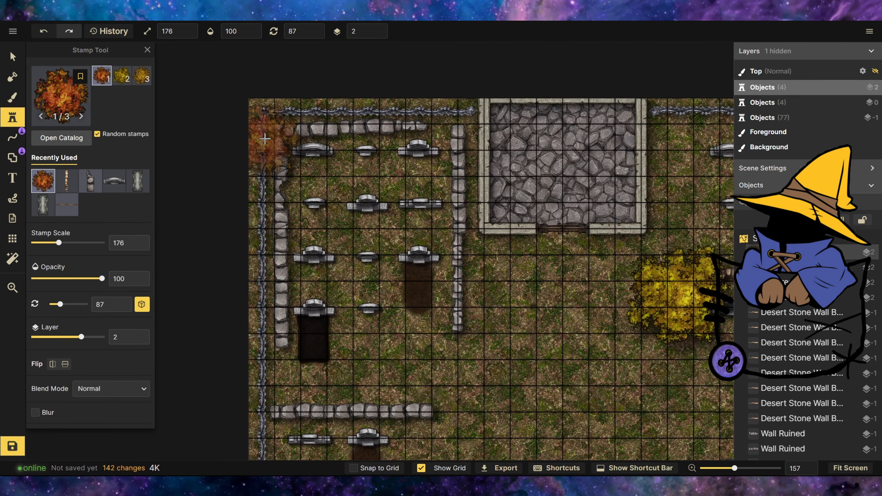
click(260, 112)
Step: Place more fall trees at intervals along the west fence, overhanging the map edge
scroll(265, 179, down, 2)
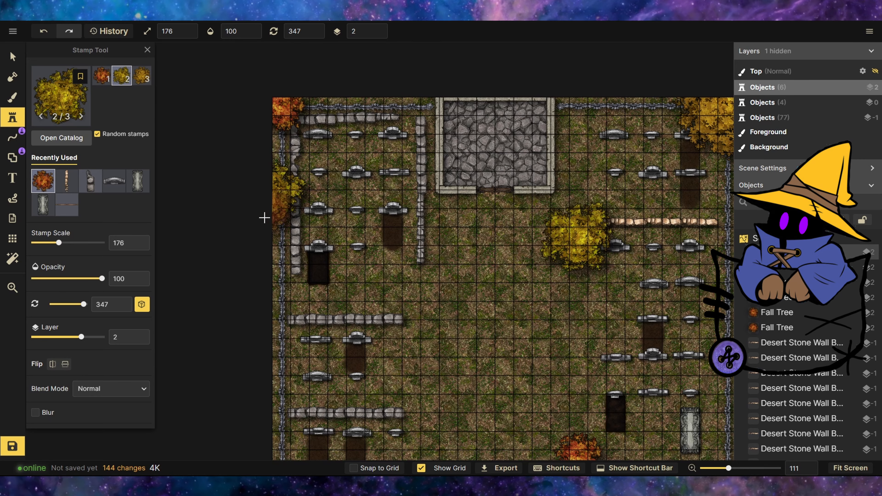
click(265, 297)
click(258, 394)
scroll(286, 205, down, 2)
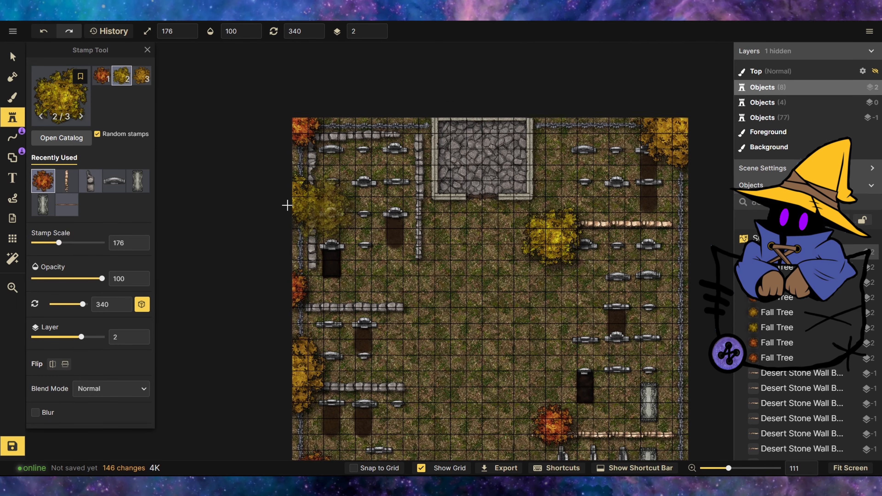
Step: Place fall trees along the east fence and near the southeast corner
scroll(641, 302, up, 2)
click(638, 246)
scroll(564, 131, down, 1)
scroll(564, 130, down, 1)
scroll(625, 323, up, 2)
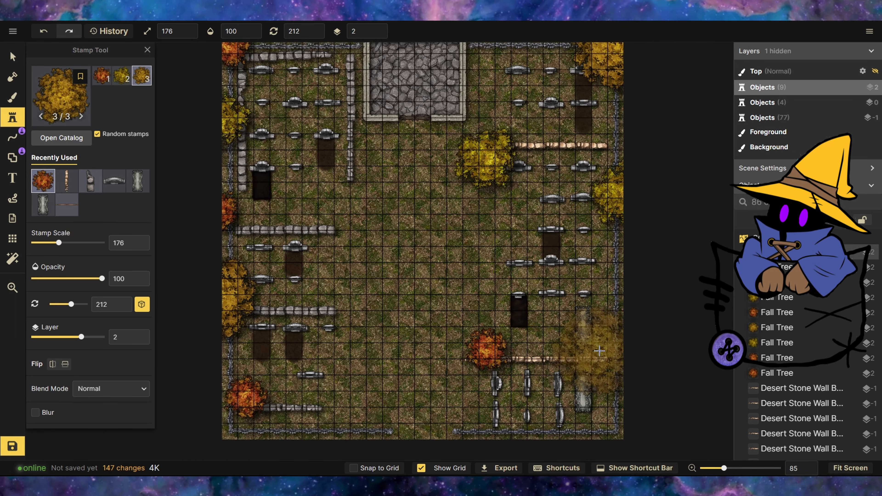
click(630, 346)
scroll(631, 295, down, 2)
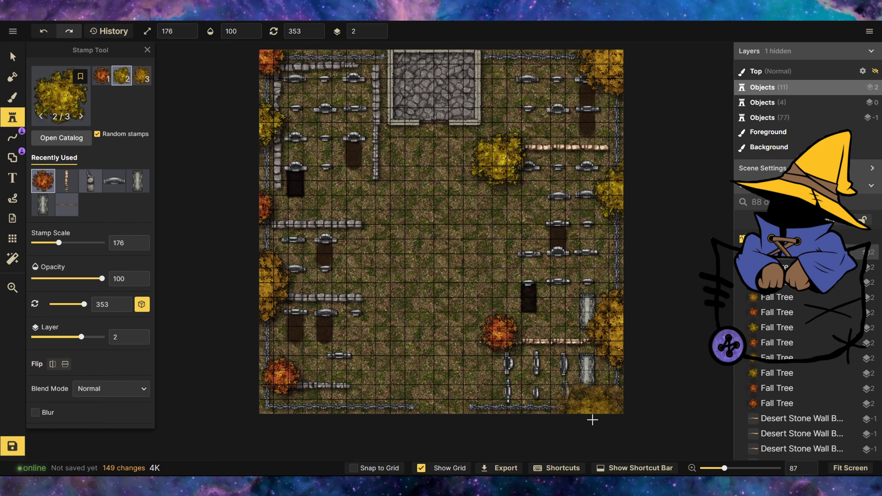
Step: Choose the Tree Stumps stamp from the Forest group and place one at scale 100 just east of the stone building
click(72, 104)
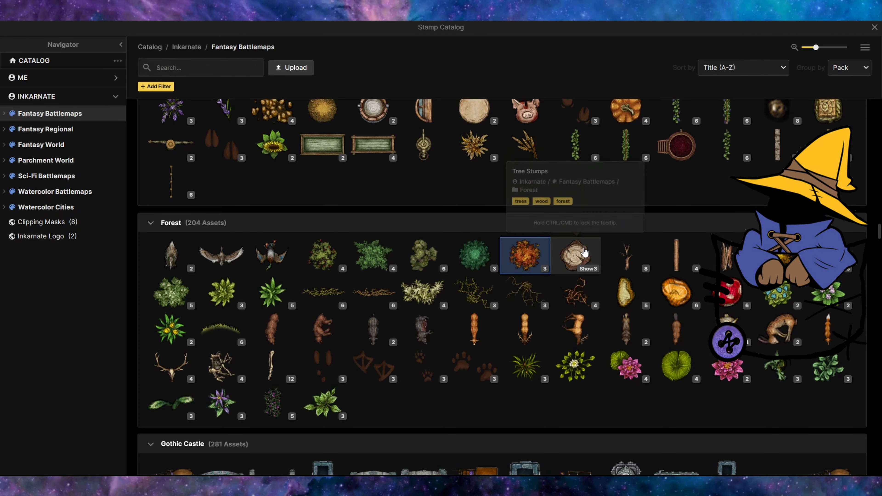
click(576, 255)
click(121, 76)
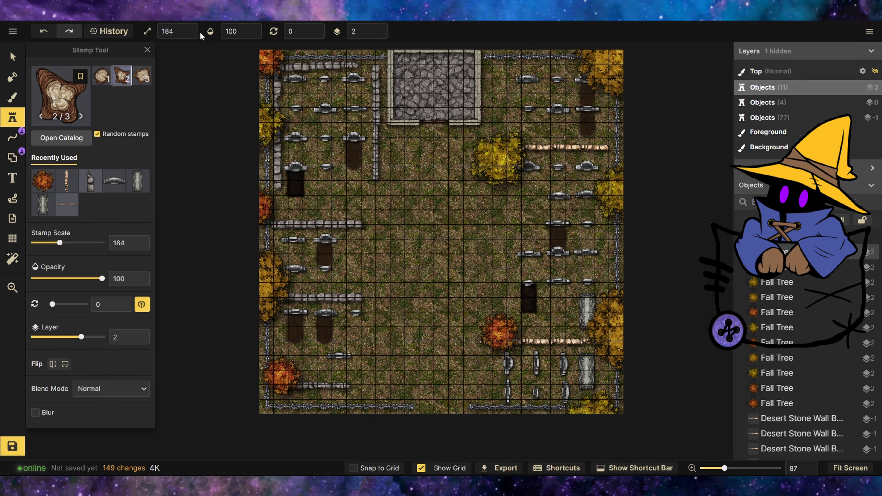
scroll(500, 68, up, 1)
click(500, 71)
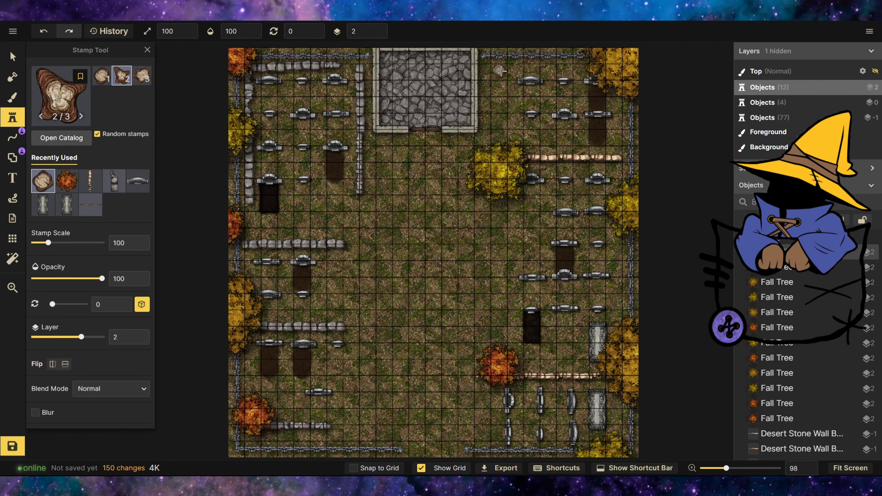
Step: Place more tree stumps beside the western dividing walls and near the south fence opening
scroll(542, 76, down, 1)
scroll(427, 277, up, 2)
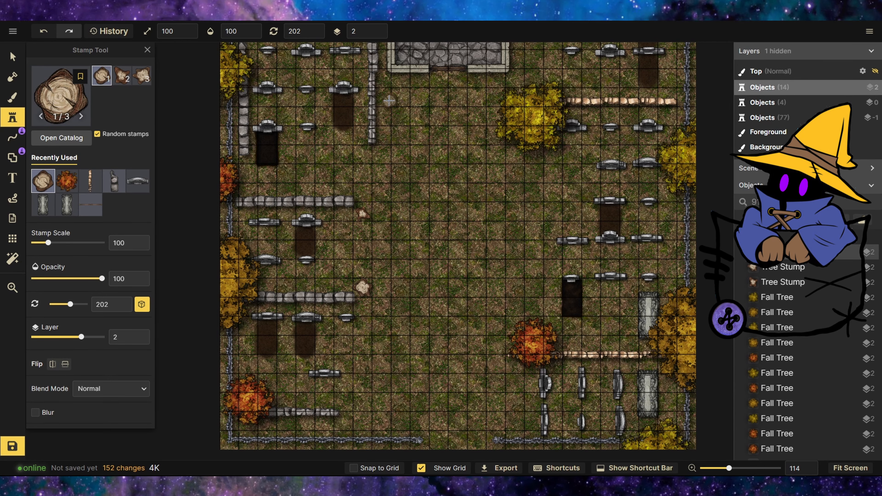
scroll(432, 129, down, 3)
scroll(459, 268, up, 3)
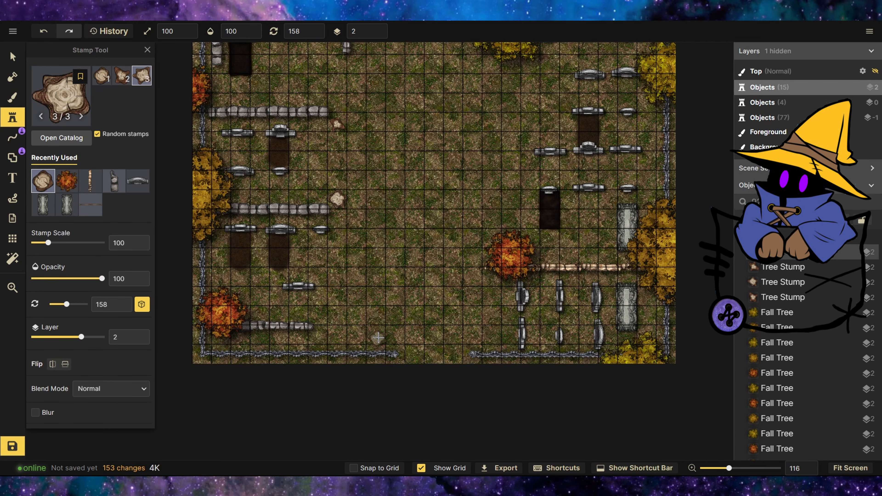
Step: Choose the long wooden plank stamp from the Fantasy Battlemaps stamp catalog
click(91, 121)
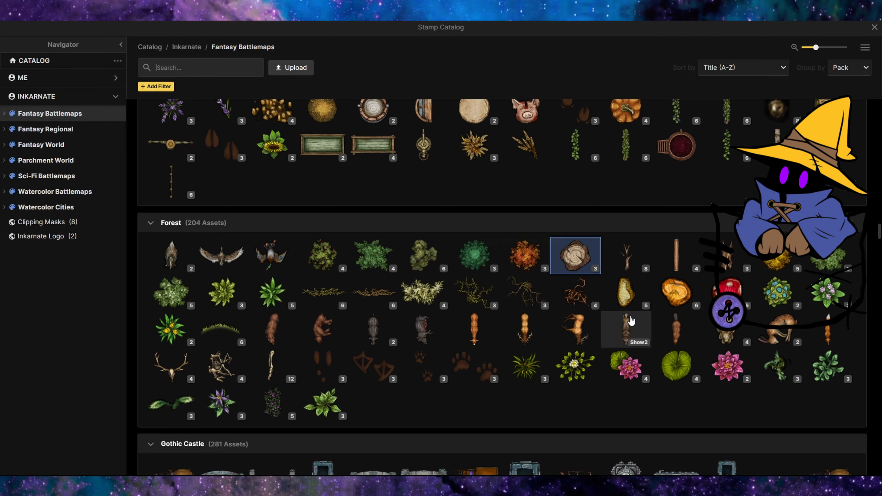
scroll(403, 283, down, 8)
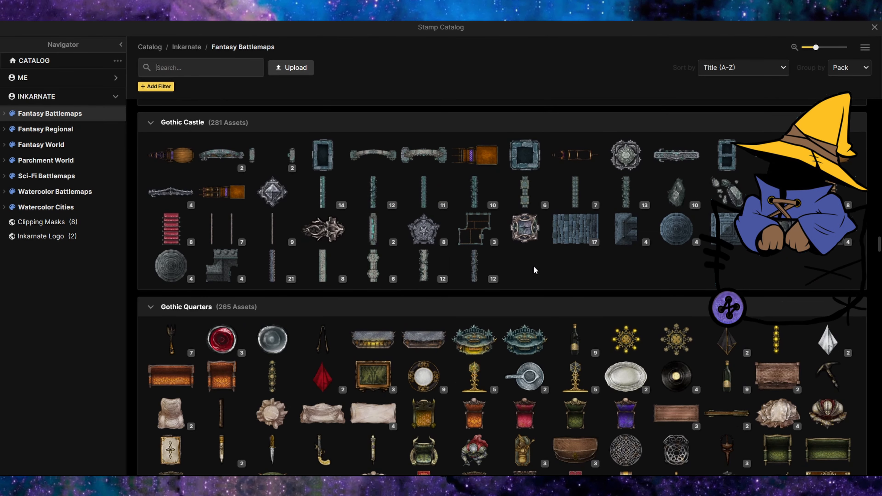
scroll(533, 271, down, 20)
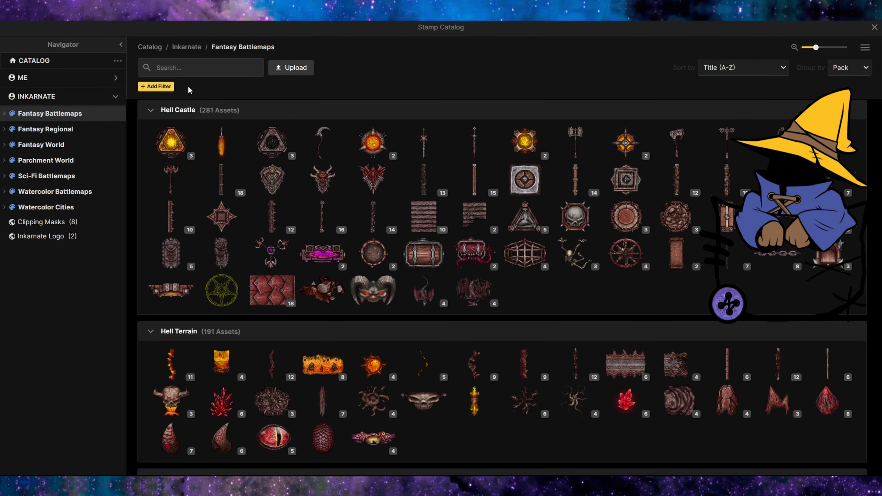
scroll(453, 255, down, 20)
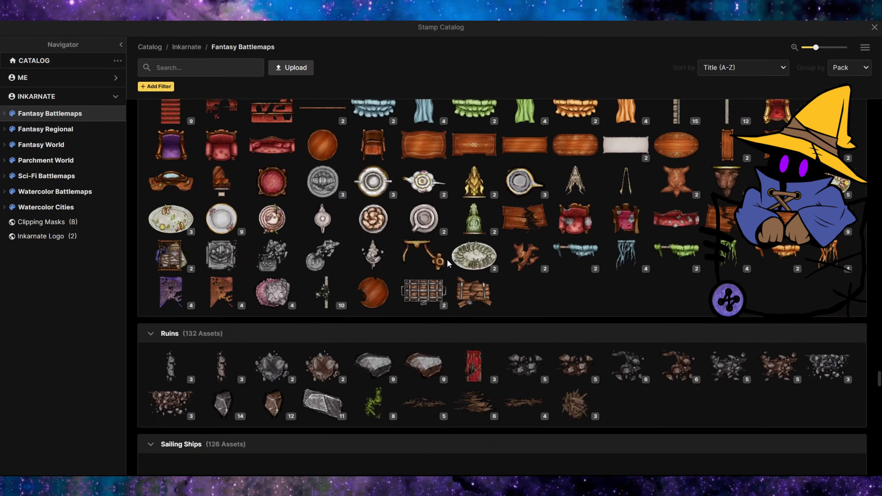
scroll(446, 259, down, 20)
scroll(542, 268, up, 3)
click(542, 268)
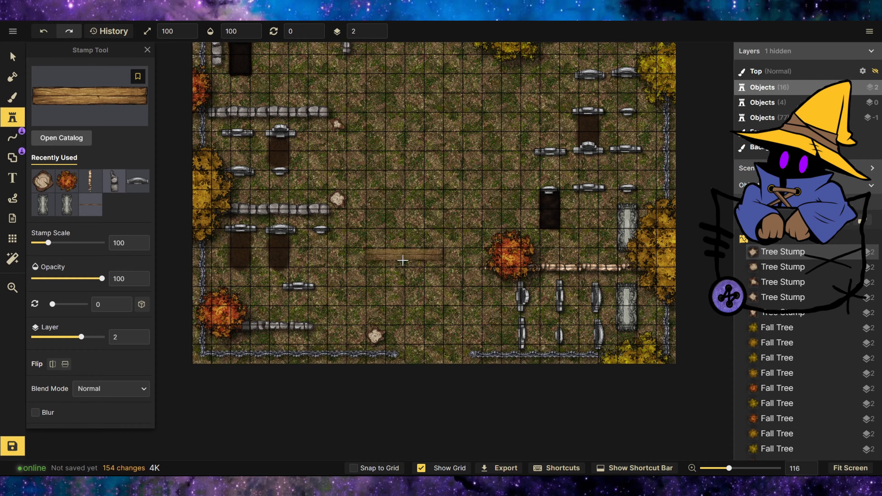
Step: Place a long bench at scale 100 near the dividing wall southwest of the stone building and rotate it to 90 degrees
scroll(390, 259, down, 5)
scroll(361, 68, up, 10)
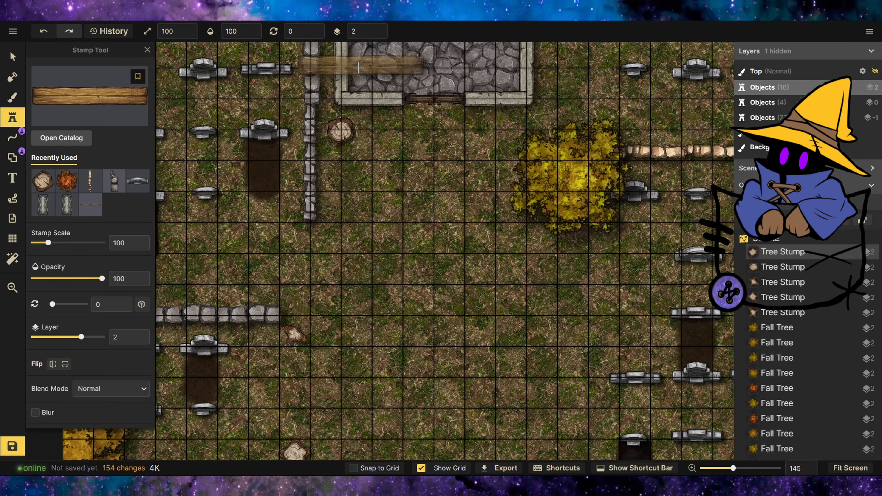
scroll(318, 155, up, 6)
click(362, 181)
key(v)
scroll(321, 32, up, 9)
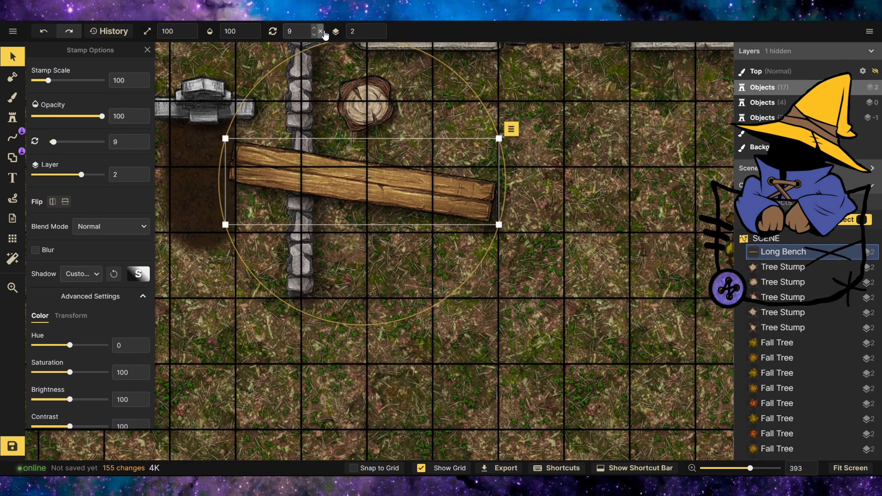
scroll(324, 32, up, 20)
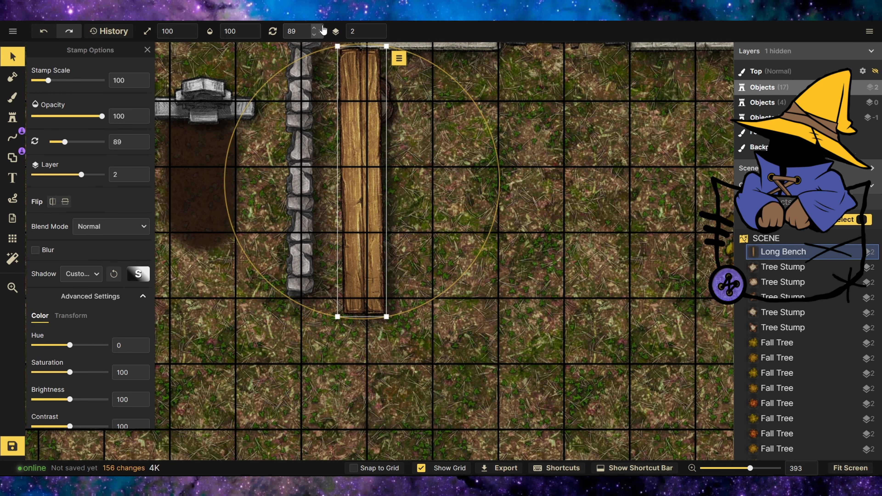
scroll(323, 30, up, 1)
Step: Resize the bench to scale 65 with width 66, move it against the wall's east side and put it on layer -2
drag(340, 47, 359, 162)
drag(369, 203, 338, 175)
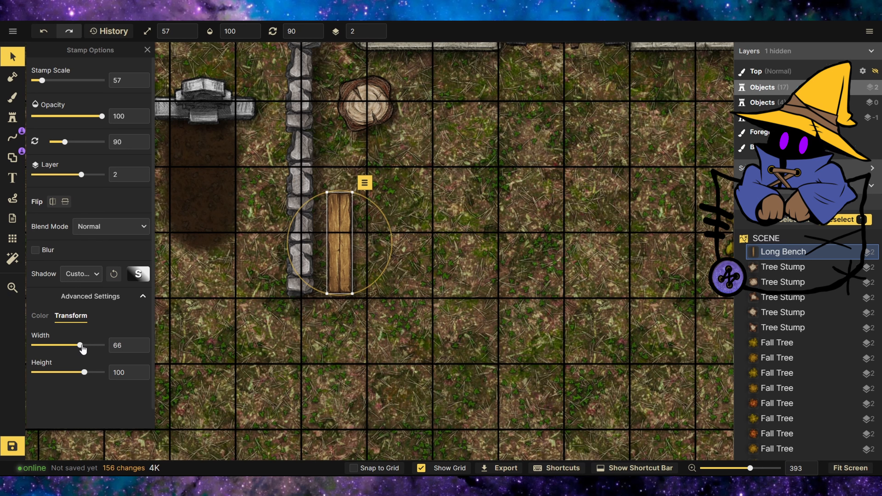
scroll(382, 38, down, 3)
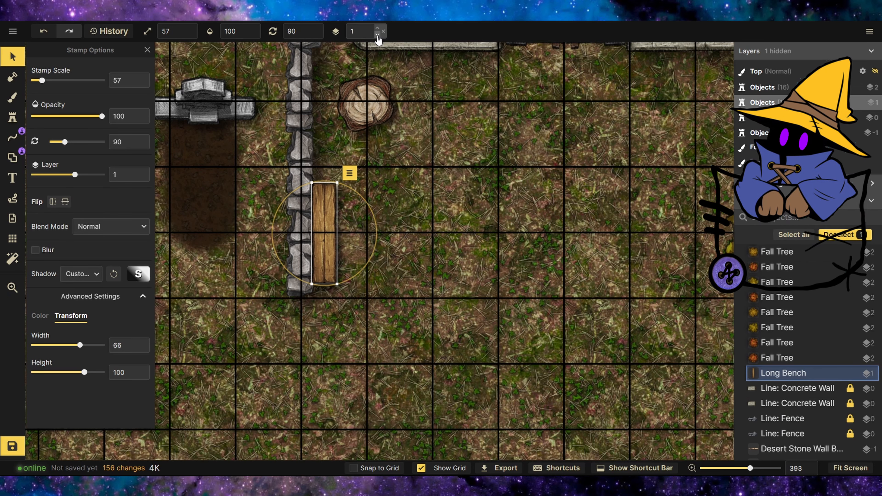
scroll(378, 37, down, 1)
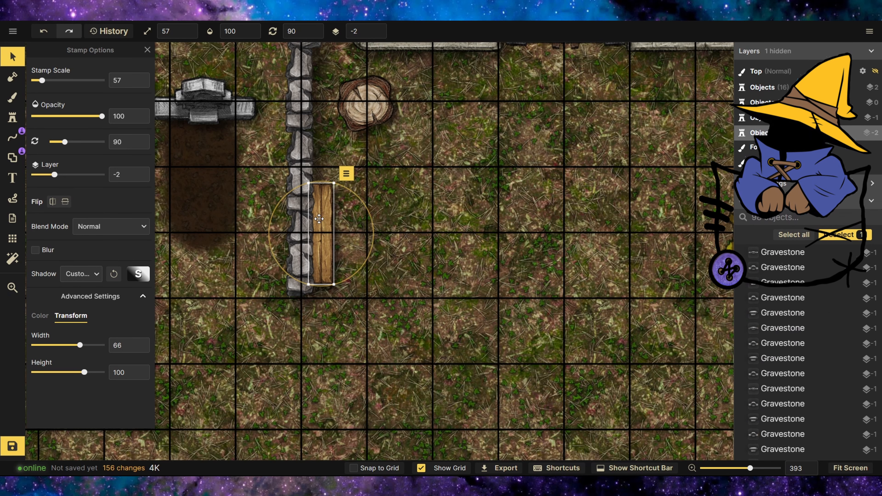
key(Escape)
Step: Place a matching scale 65 bench along the north side of the lower western dividing wall and set its rotation to 0
scroll(336, 208, down, 10)
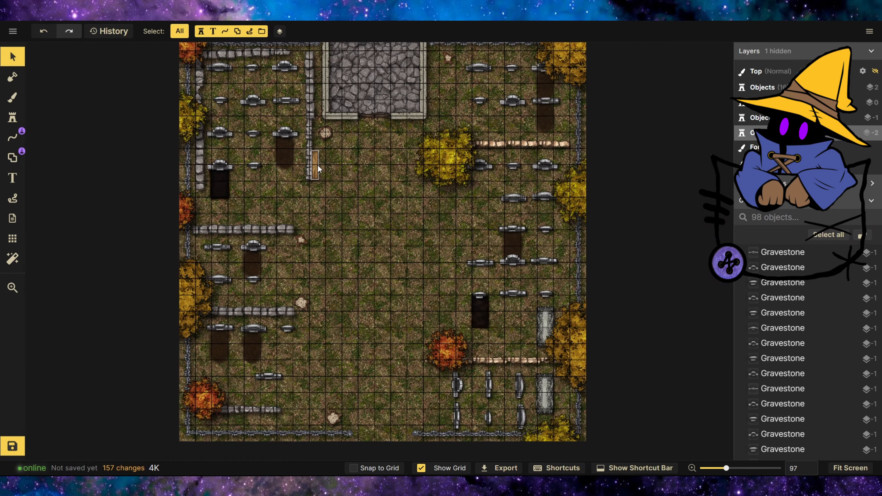
click(318, 169)
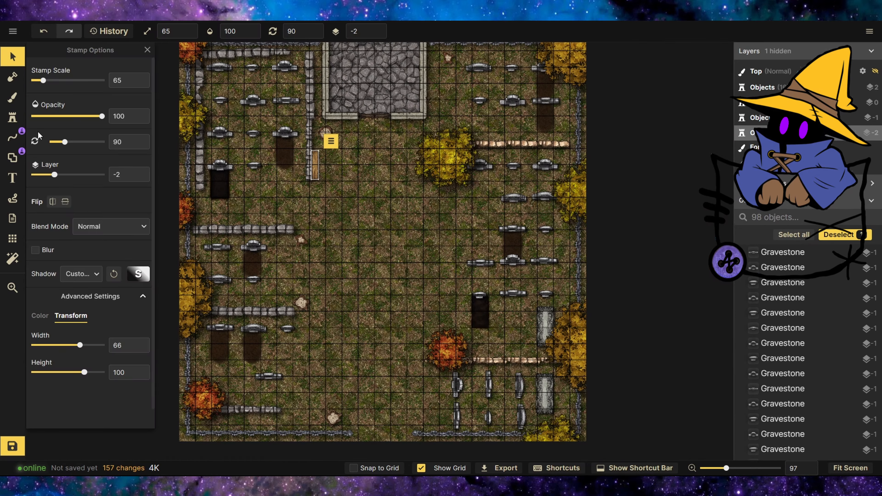
click(12, 118)
scroll(296, 297, up, 5)
scroll(261, 286, down, 5)
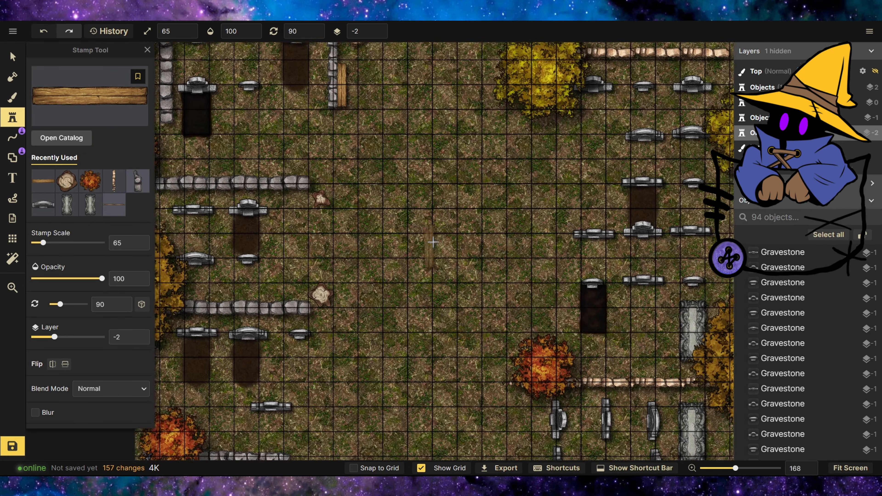
scroll(274, 285, up, 9)
click(289, 282)
click(12, 57)
click(289, 278)
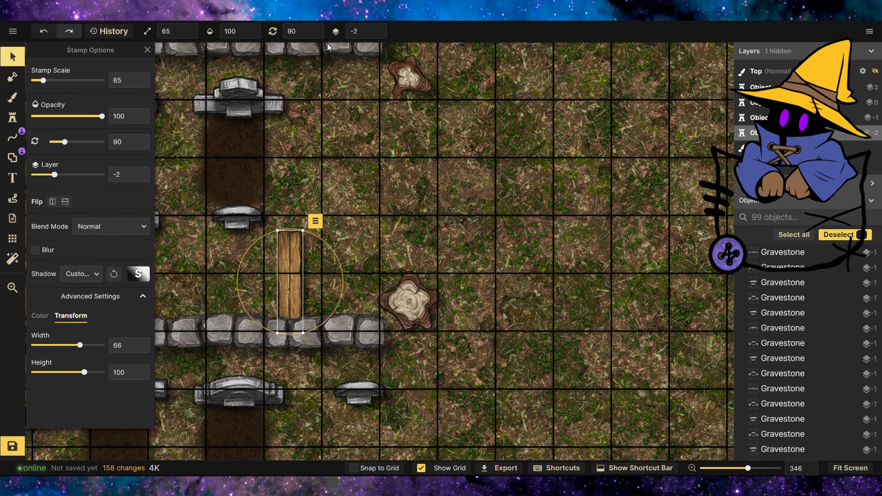
double_click(302, 32)
text(0)
key(Return)
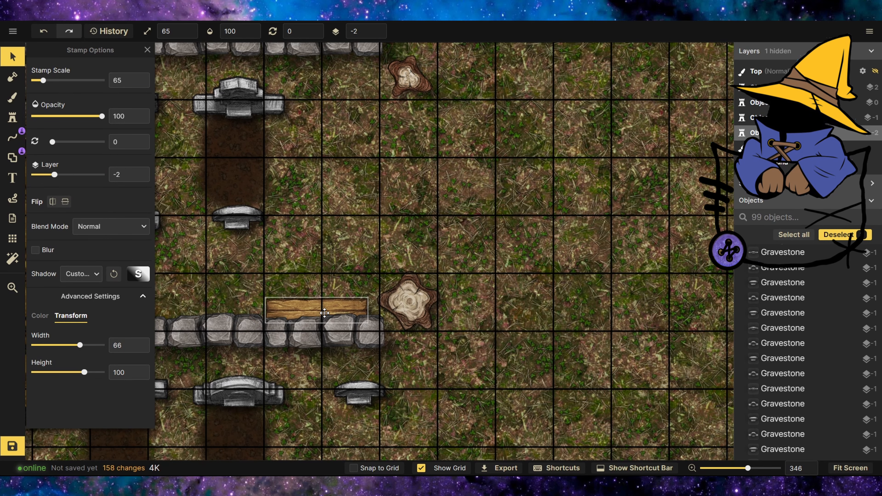
Step: Place further scale 65 benches below the upper western dividing wall and beside the tree stump near the south fence
click(20, 114)
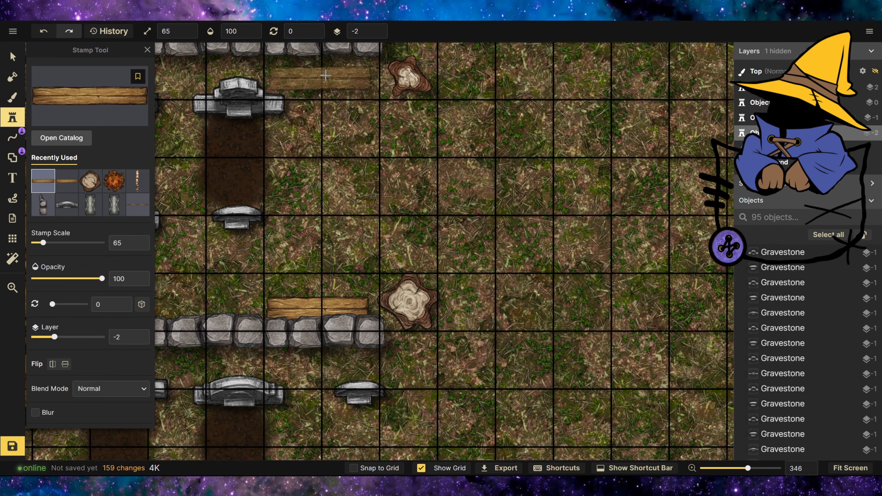
click(321, 70)
scroll(230, 105, down, 4)
scroll(333, 365, up, 4)
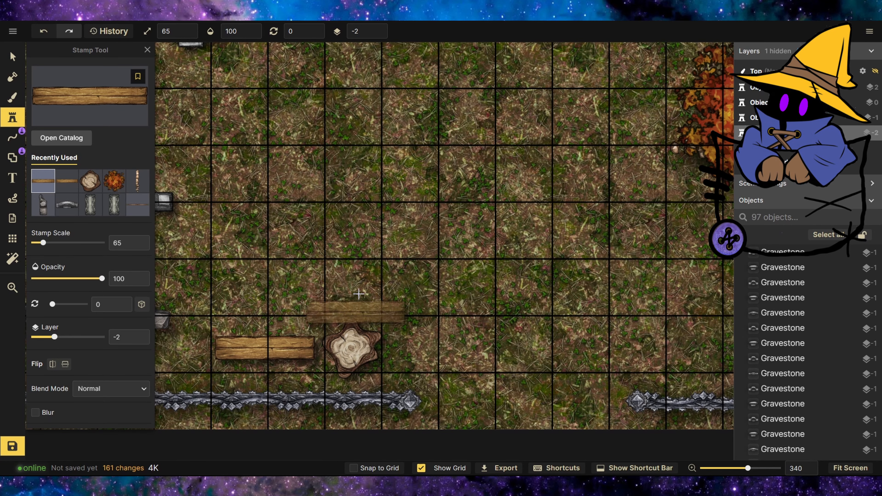
Step: Place a second tree stump at scale 100 at the west end of the bench near the south fence
key(Escape)
click(343, 344)
click(12, 117)
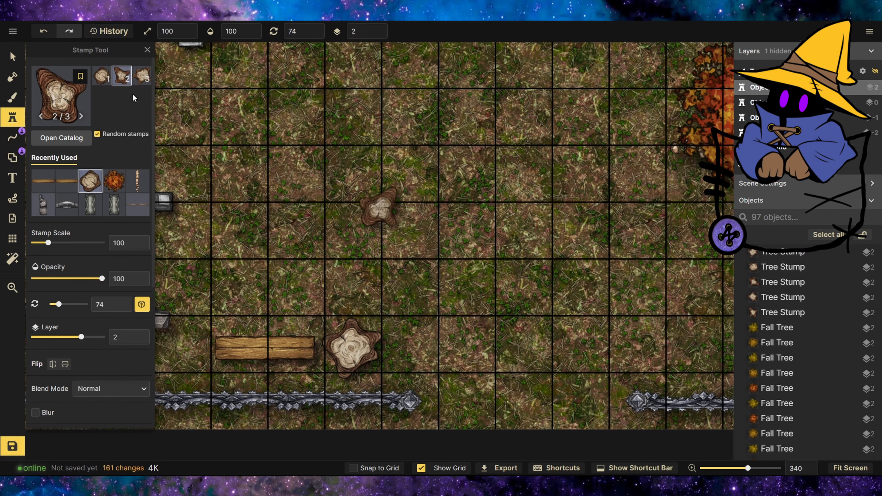
scroll(294, 318, down, 2)
click(202, 343)
key(Escape)
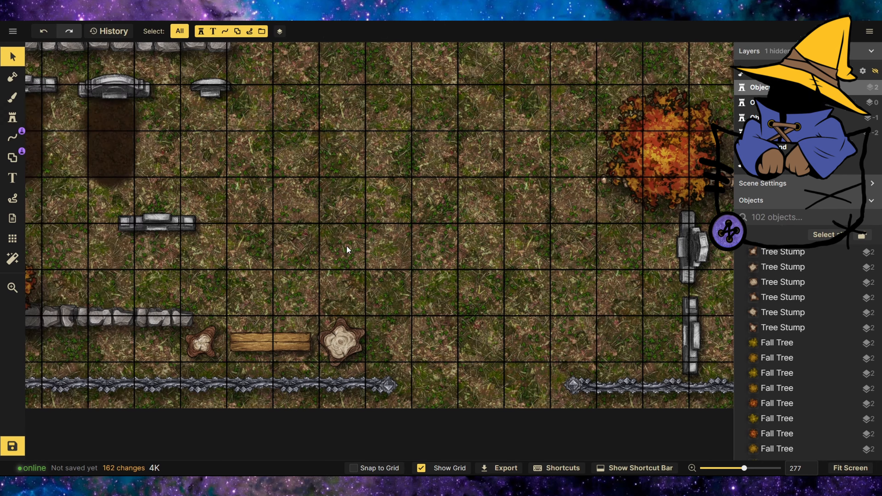
Step: Browse the Fantasy Battlemaps stamp catalog for decorations and try the plant stamp with six variants
scroll(351, 299, down, 2)
click(13, 121)
click(84, 125)
scroll(566, 315, down, 9)
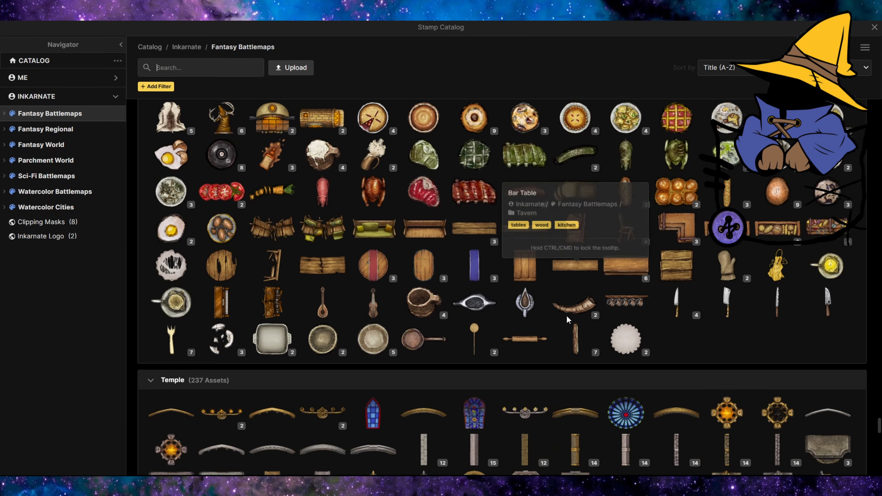
scroll(493, 298, up, 20)
scroll(494, 301, up, 20)
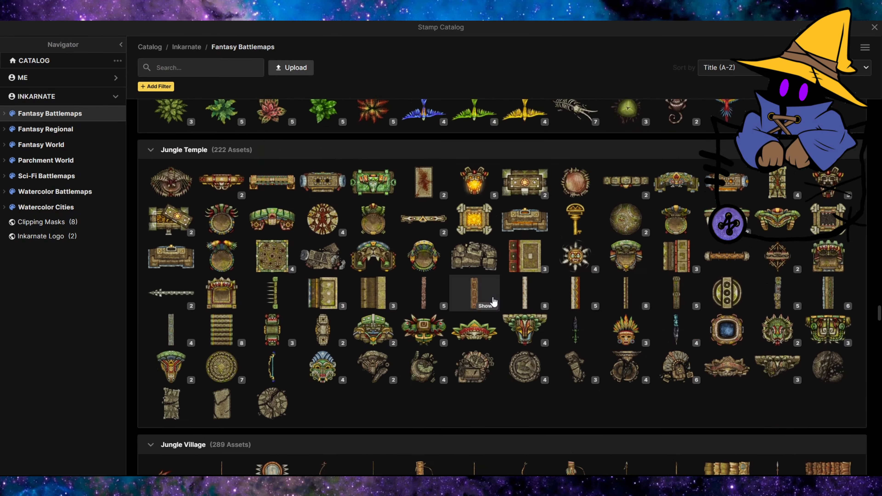
scroll(493, 297, up, 20)
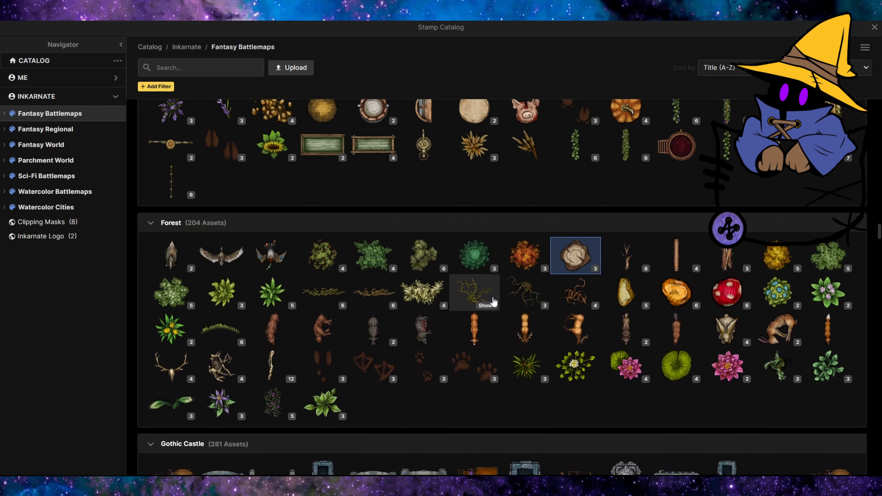
scroll(493, 298, up, 2)
scroll(493, 300, down, 3)
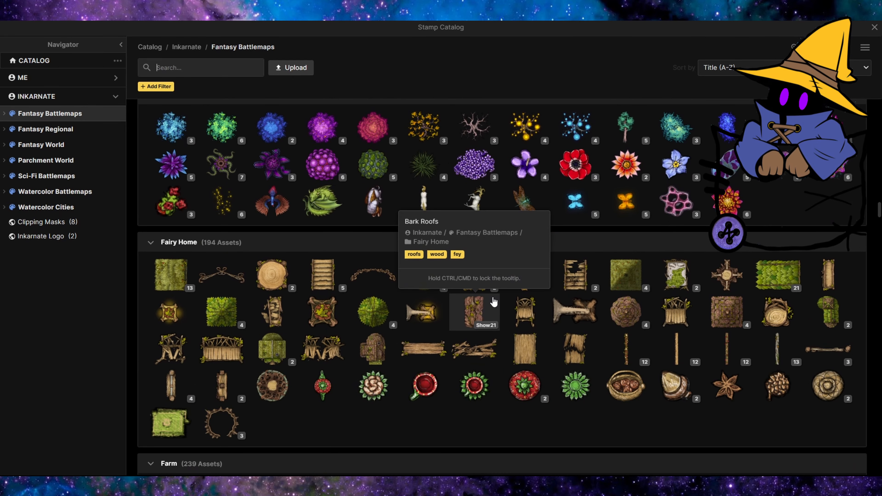
scroll(407, 325, up, 8)
scroll(406, 319, up, 2)
scroll(405, 319, down, 2)
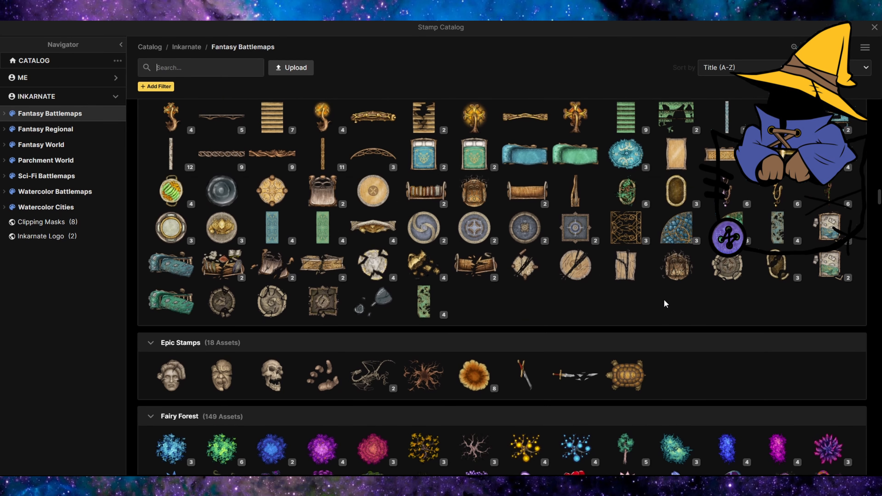
click(626, 194)
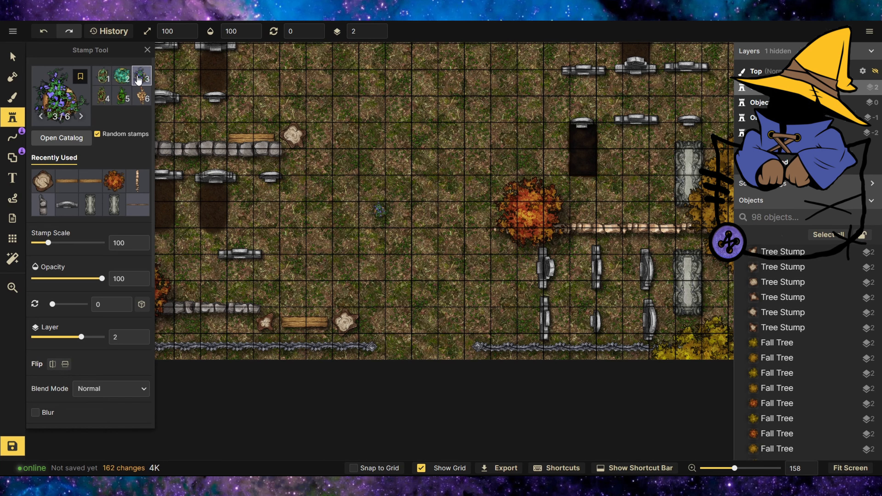
Step: Choose the round green Empty Plant Pot stamp and place one at scale 100 on the stump beside the lower western dividing wall
click(58, 104)
scroll(520, 243, down, 5)
scroll(521, 243, up, 5)
click(627, 192)
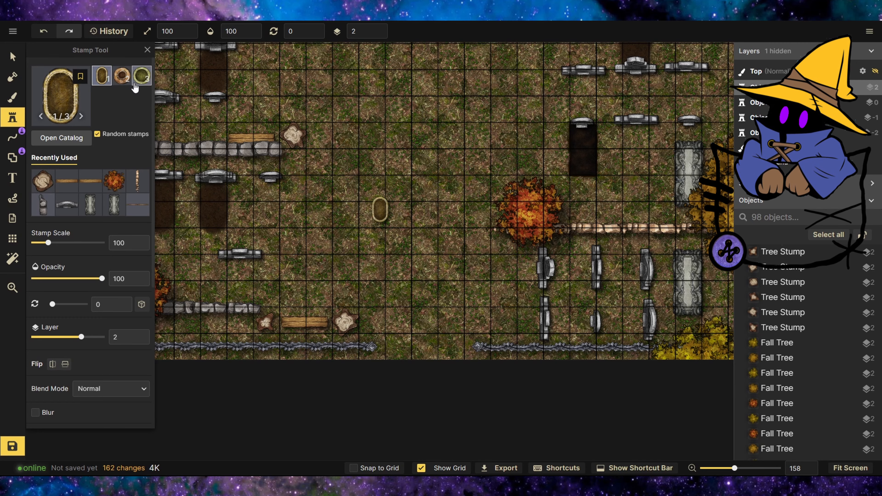
click(139, 78)
scroll(232, 118, up, 4)
click(345, 150)
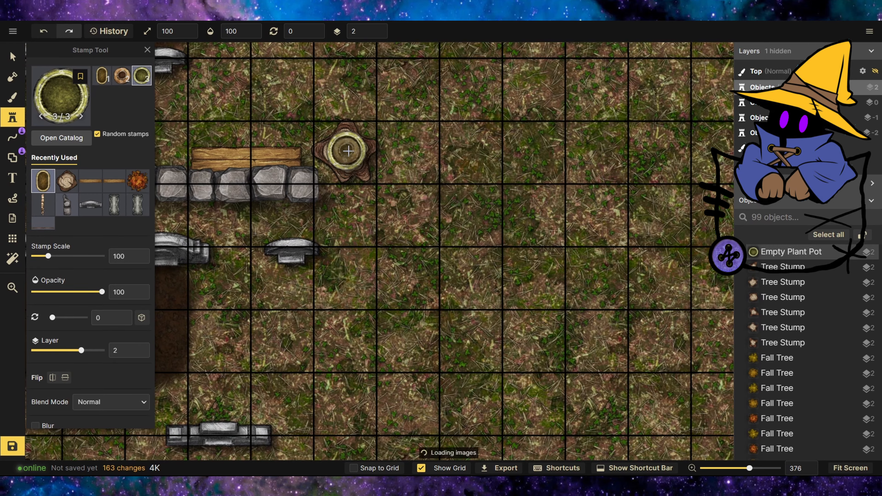
Step: Place more plant pots on the stump beside the upper western dividing wall and on both sides of the stone building's entrance
scroll(344, 150, down, 4)
scroll(331, 103, up, 5)
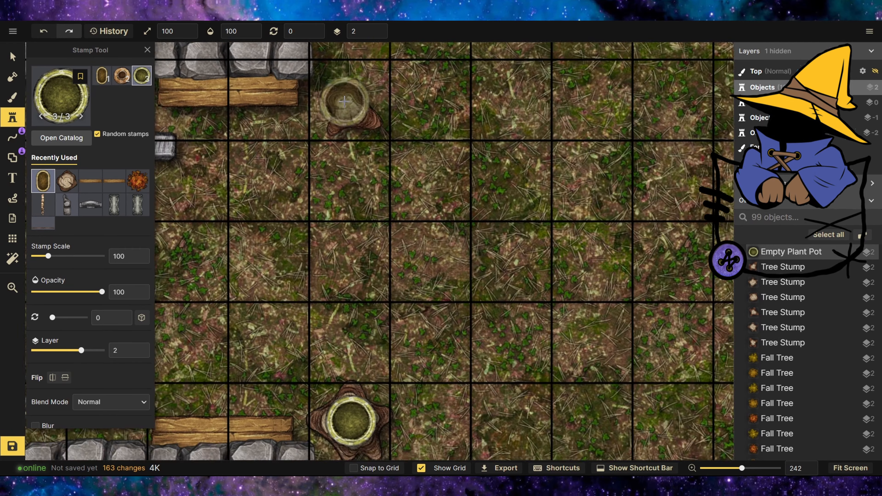
click(339, 101)
scroll(347, 215, down, 2)
scroll(293, 227, down, 6)
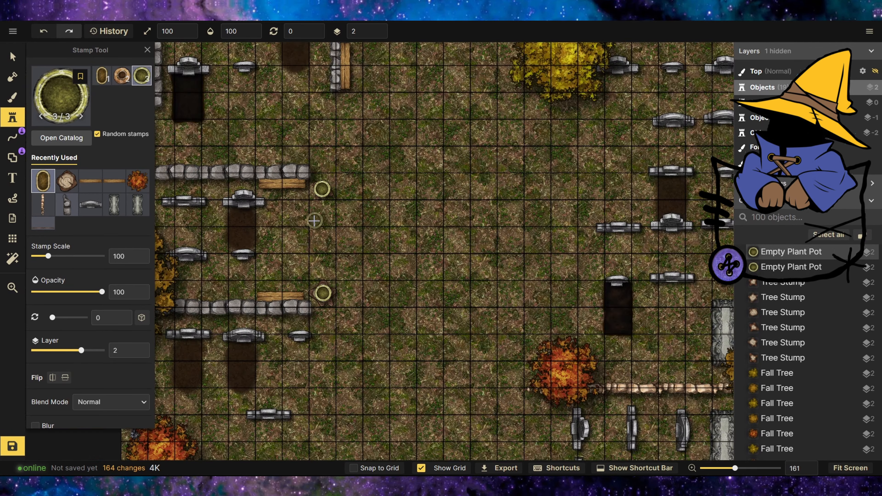
scroll(361, 59, up, 5)
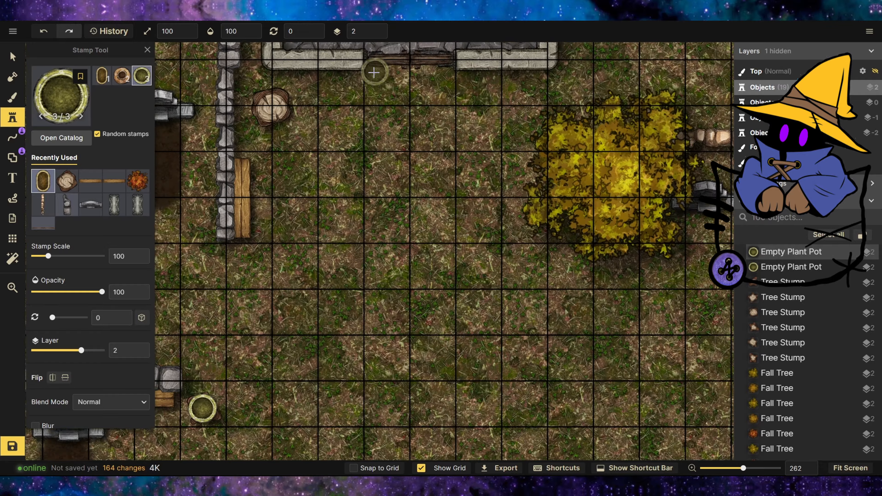
click(337, 92)
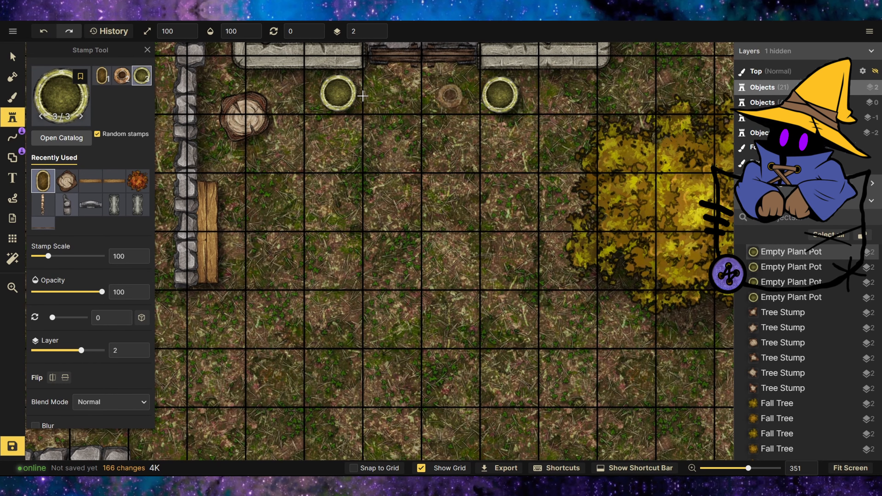
Step: Choose the green leafy Plant stamp from the catalog and place one at scale 46 in each of the four pots
click(66, 97)
scroll(293, 221, down, 20)
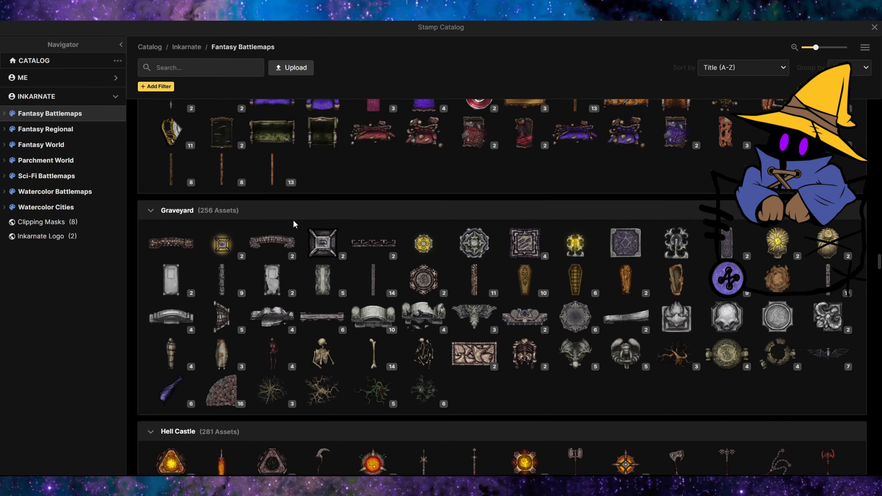
scroll(292, 220, down, 20)
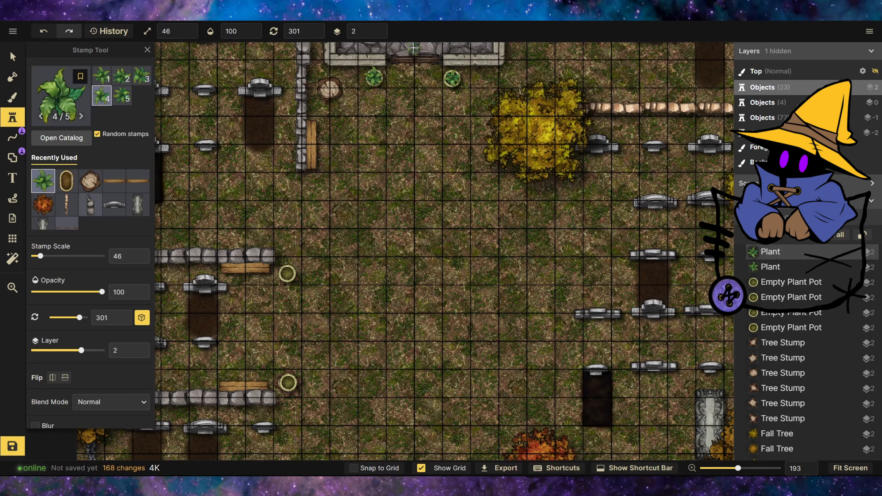
scroll(343, 323, up, 3)
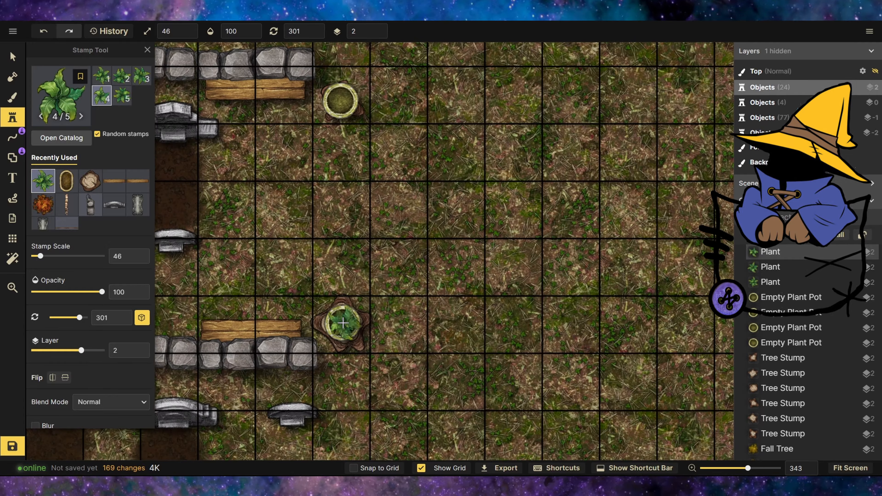
click(342, 323)
scroll(404, 224, down, 10)
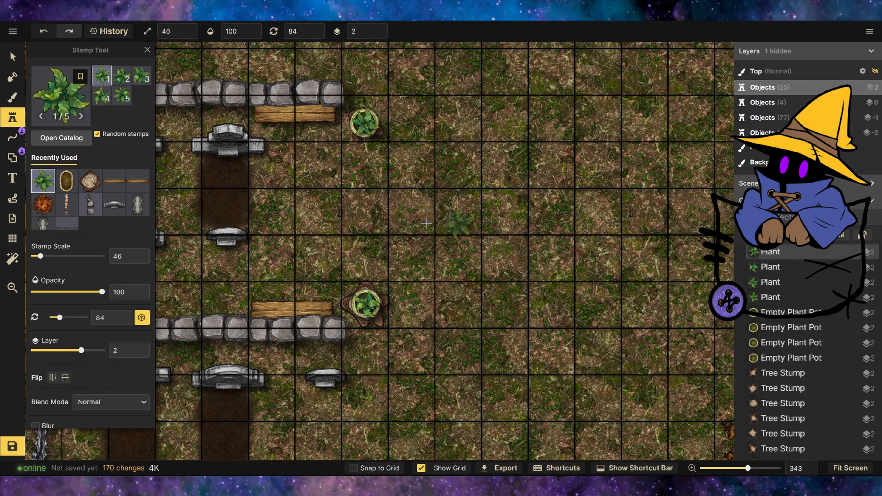
scroll(405, 225, down, 2)
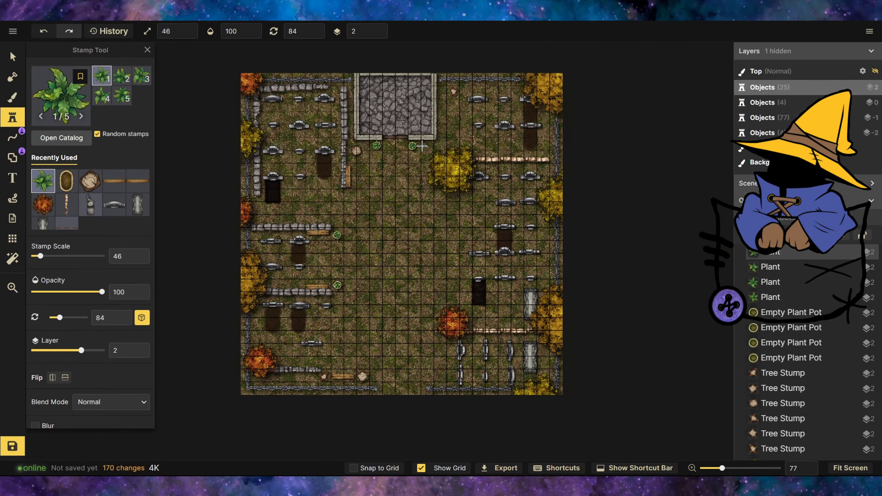
Step: Set the brush with the dark roots texture to size 67 and paint a stroke on the background layer in the northwest corner
click(16, 100)
click(62, 180)
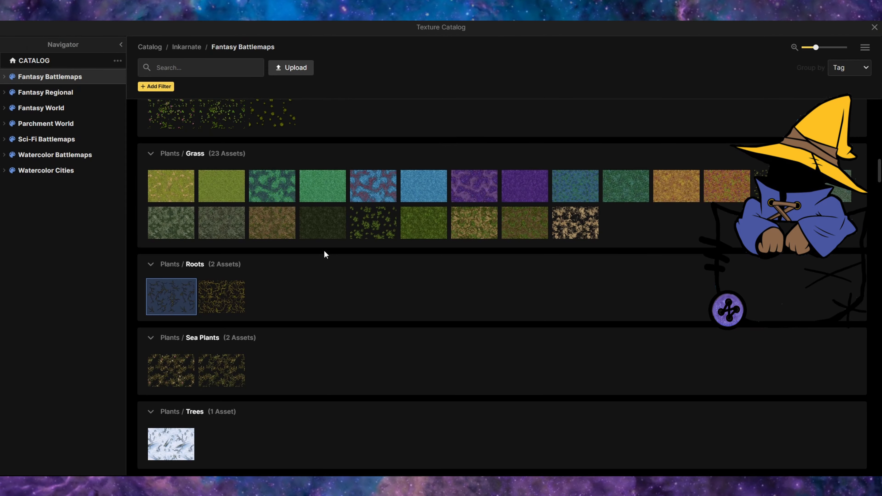
click(873, 31)
scroll(238, 74, up, 4)
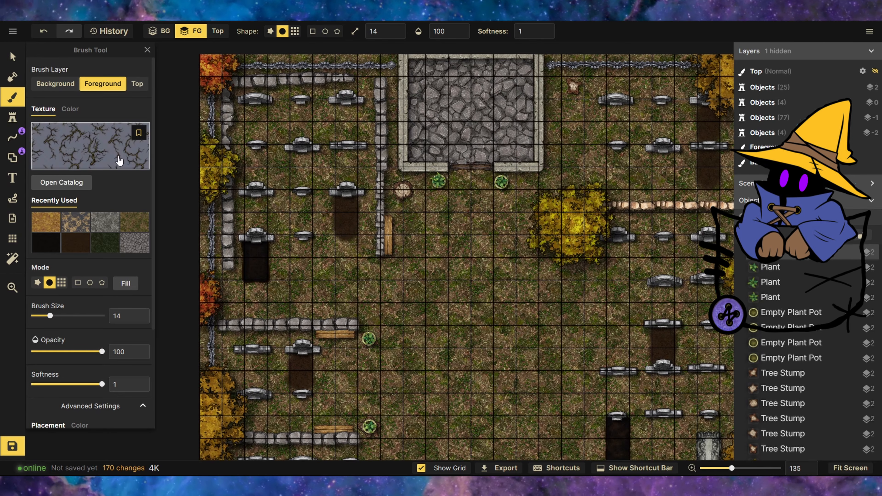
drag(49, 316, 65, 317)
click(166, 34)
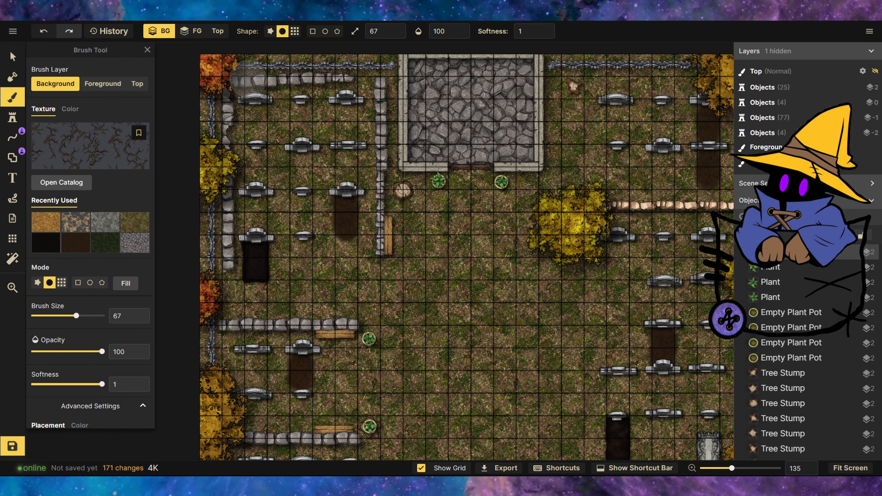
drag(206, 116, 266, 82)
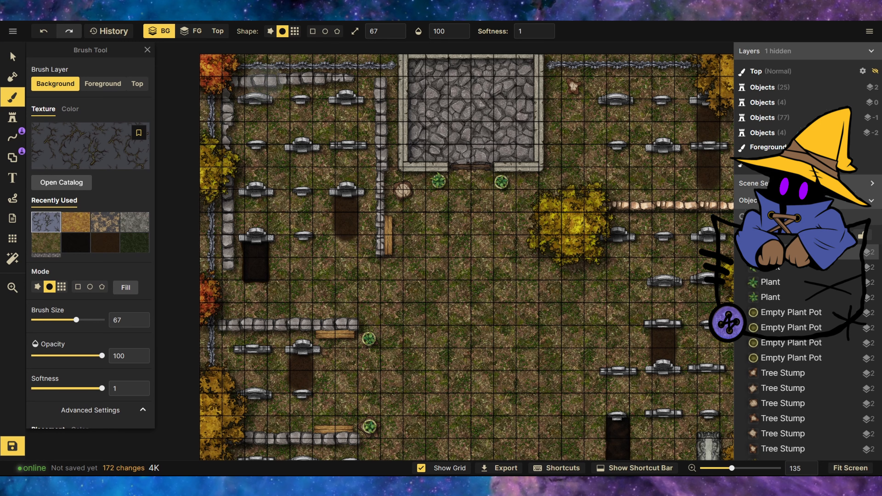
Step: Paint the dark roots texture on the foreground layer across the graveyard ground at brush size 67
click(197, 33)
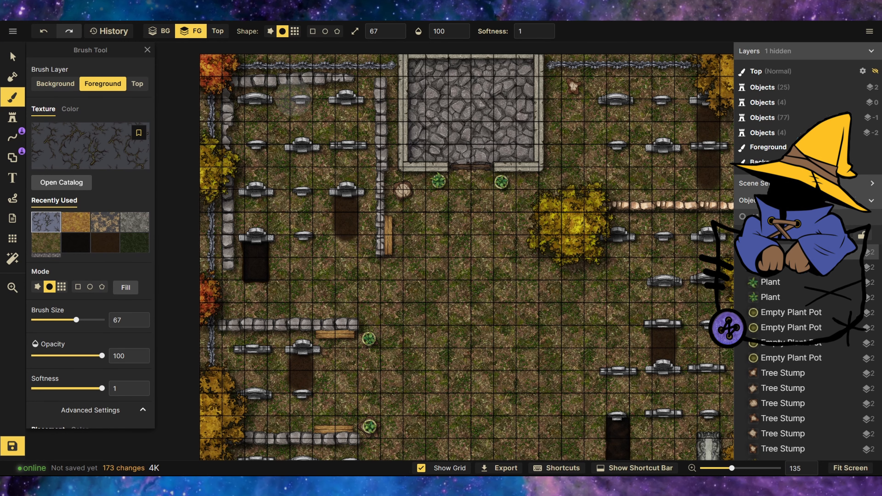
scroll(334, 133, down, 3)
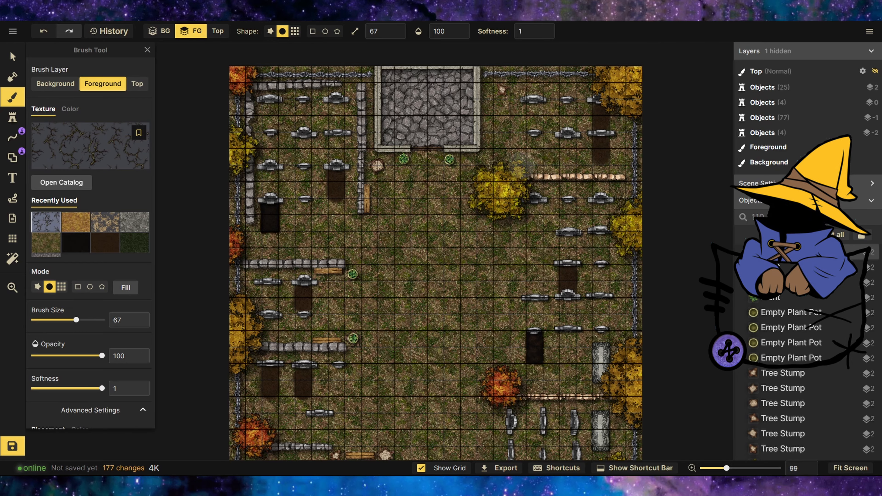
scroll(522, 165, up, 5)
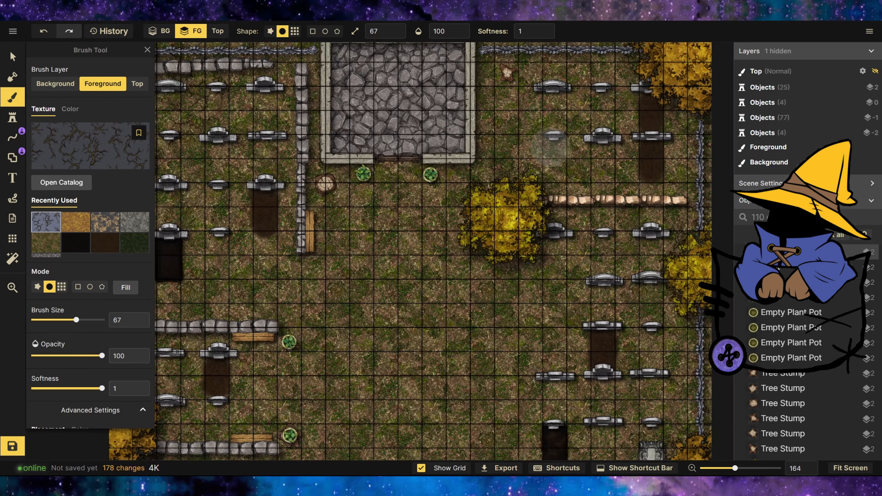
Step: Choose the Fallen Fall Leaves texture and paint it on the foreground over the ground and the open dirt graves at size 67
click(91, 145)
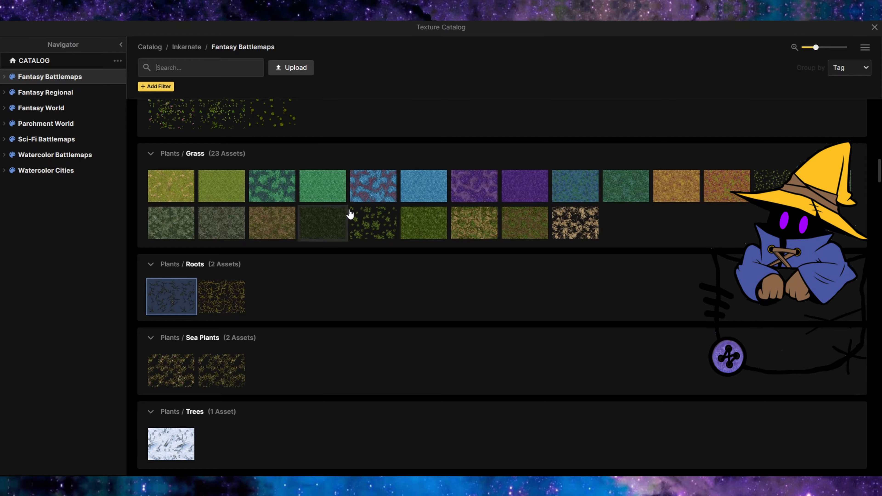
scroll(499, 284, down, 10)
scroll(498, 283, up, 3)
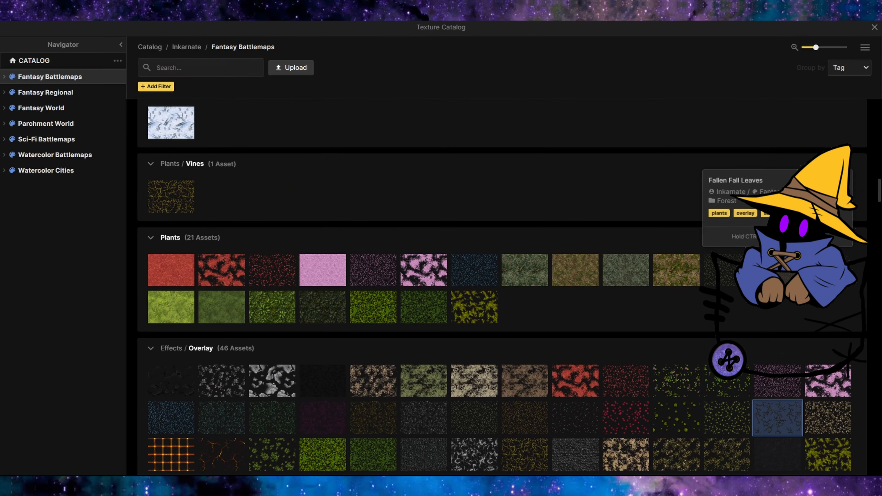
click(777, 270)
scroll(636, 224, down, 2)
drag(295, 165, 251, 220)
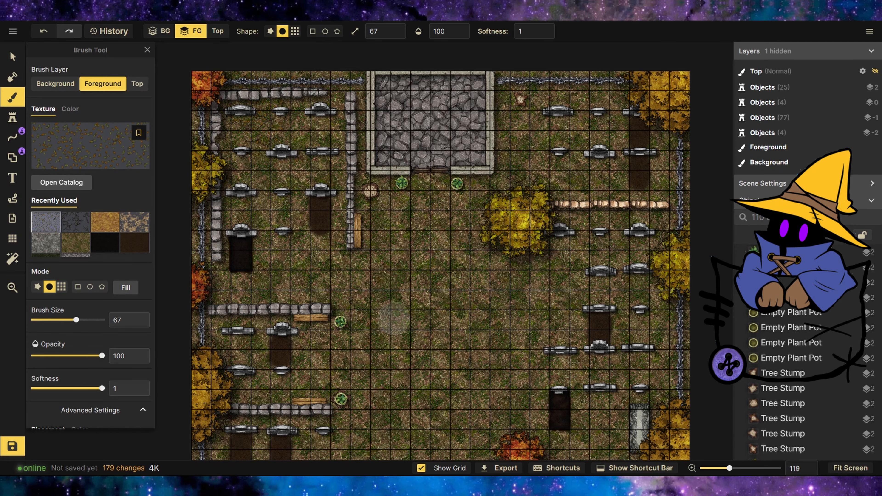
scroll(370, 283, down, 3)
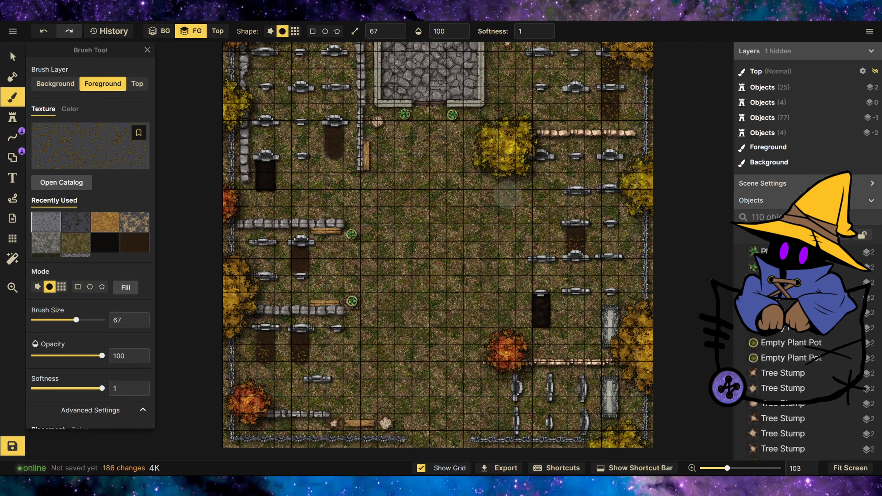
Step: Choose the sparse brown twig-and-leaf overlay texture and paint it on the foreground along the southern fence and across the graveyard
click(120, 153)
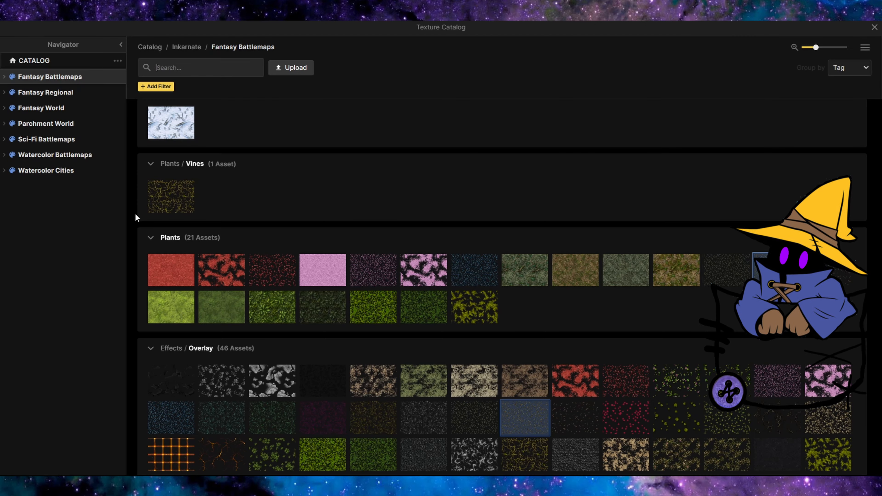
click(774, 270)
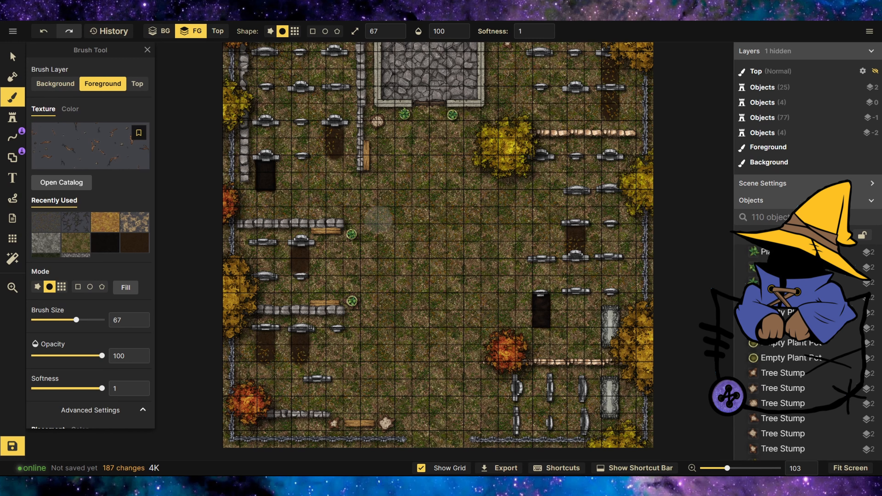
click(394, 324)
click(42, 31)
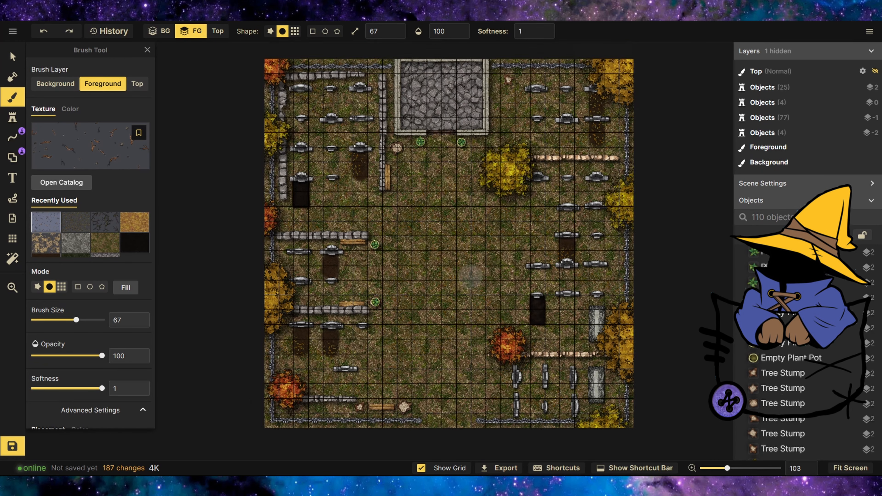
scroll(418, 392, up, 6)
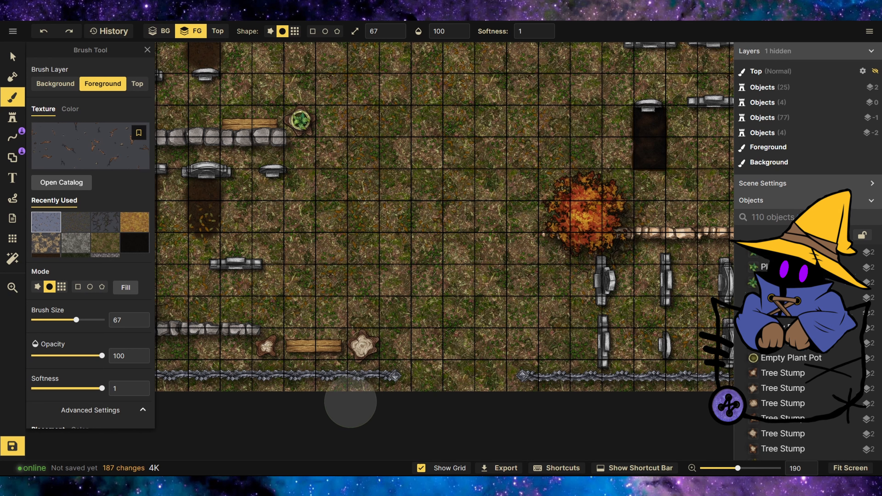
mouse_move(369, 373)
mouse_down()
mouse_move(235, 357)
mouse_move(191, 377)
mouse_move(413, 361)
mouse_move(655, 367)
mouse_up()
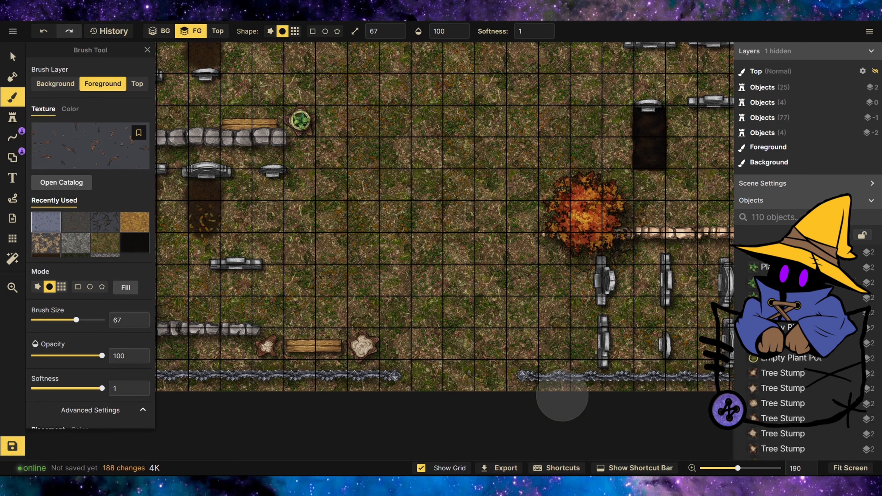
scroll(479, 328, down, 3)
scroll(457, 328, down, 3)
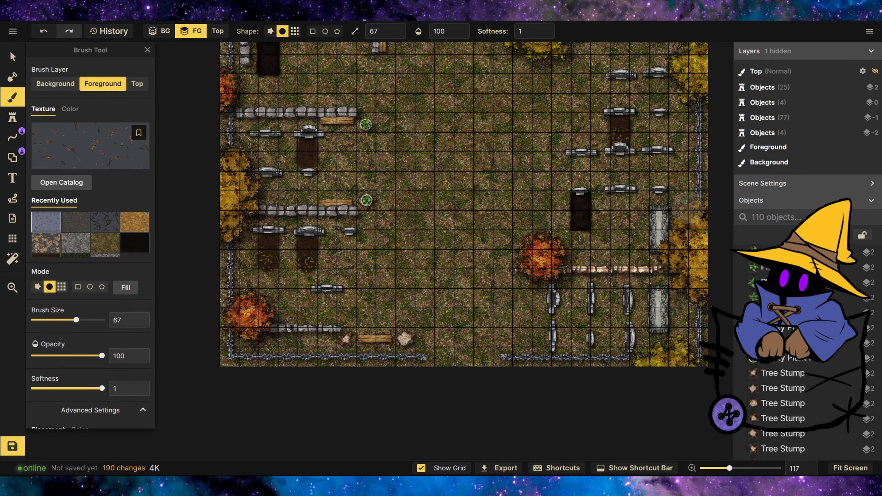
scroll(434, 189, down, 2)
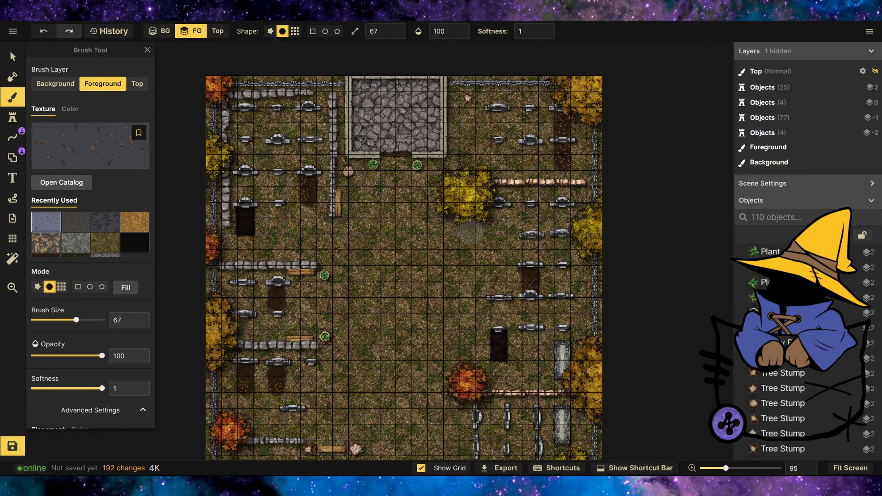
scroll(417, 423, up, 6)
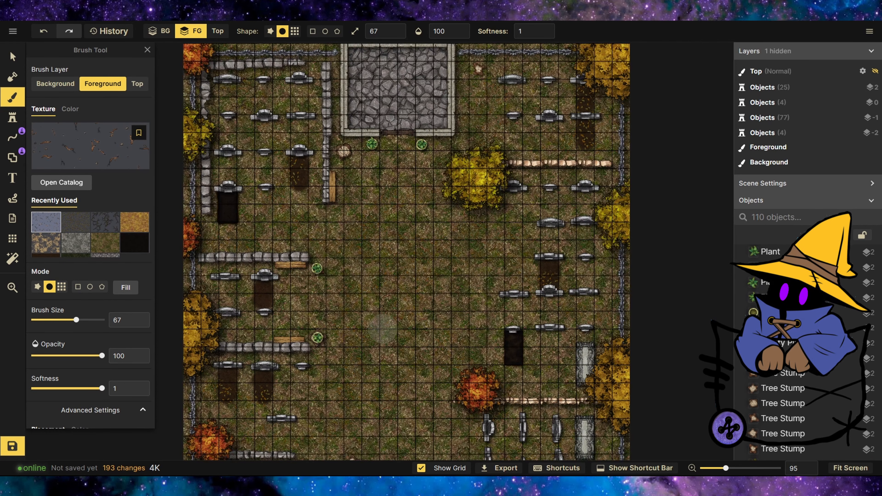
scroll(363, 335, down, 5)
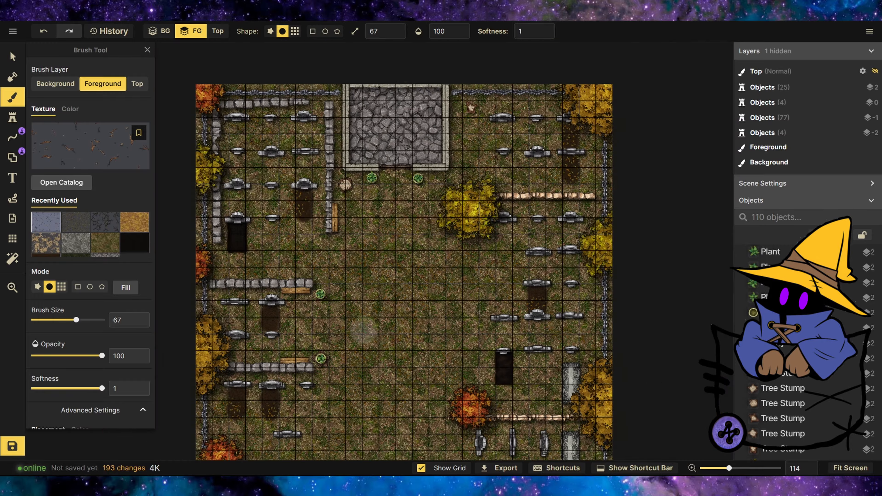
Step: Choose the second variant of the Tombs stamp from the Graveyard pack for the stone building's interior
scroll(399, 62, up, 10)
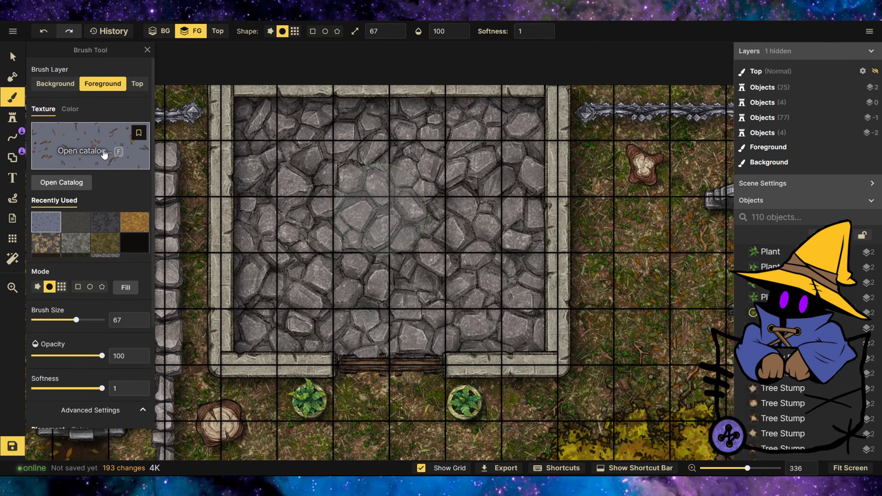
click(12, 117)
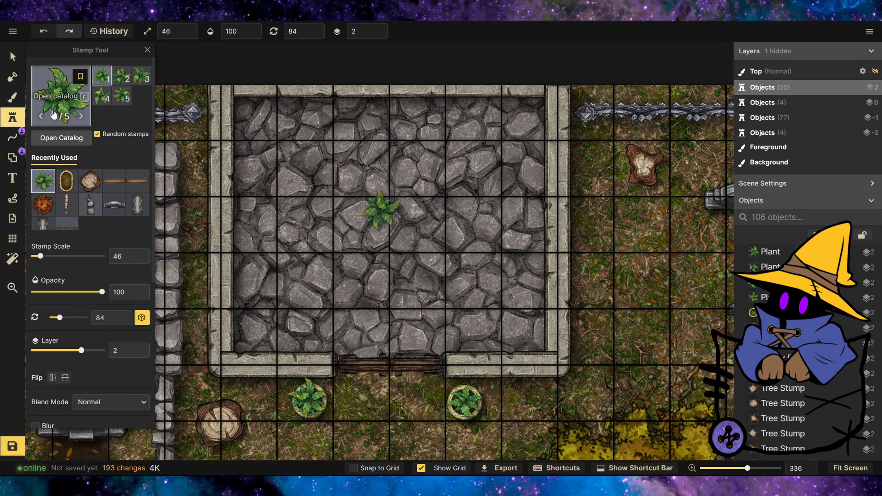
click(54, 111)
scroll(423, 302, down, 20)
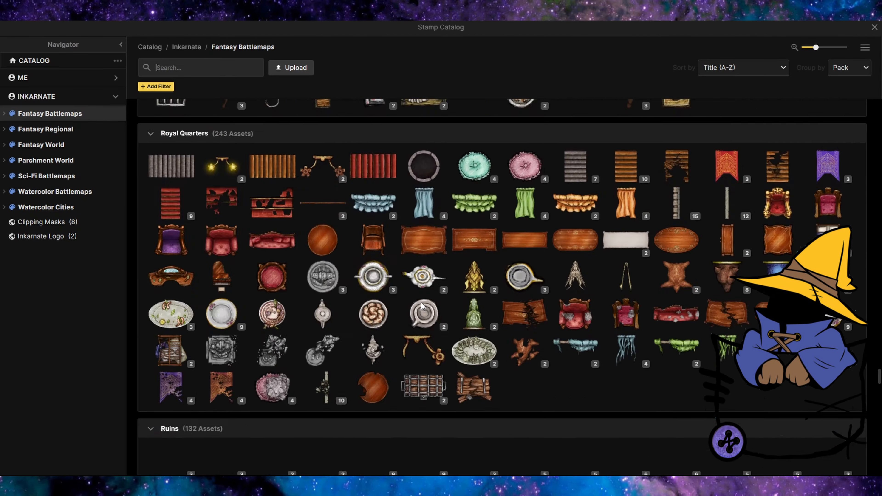
scroll(425, 306, down, 5)
scroll(425, 306, up, 20)
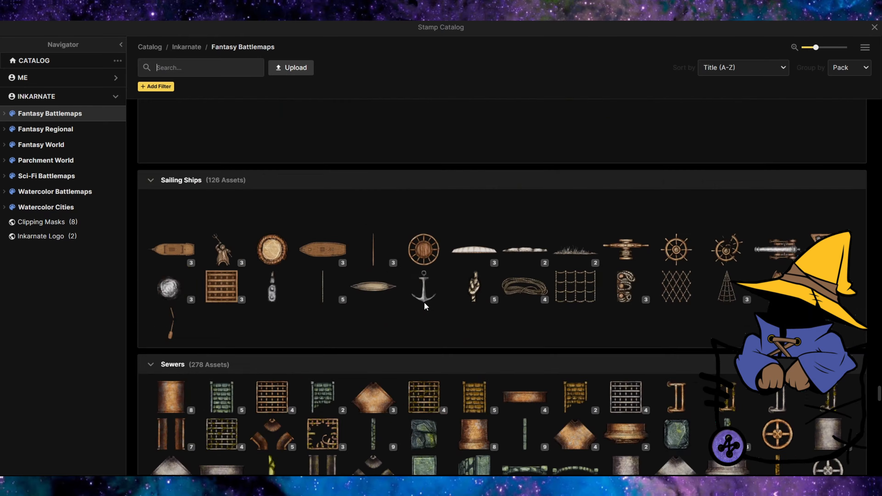
scroll(423, 303, up, 15)
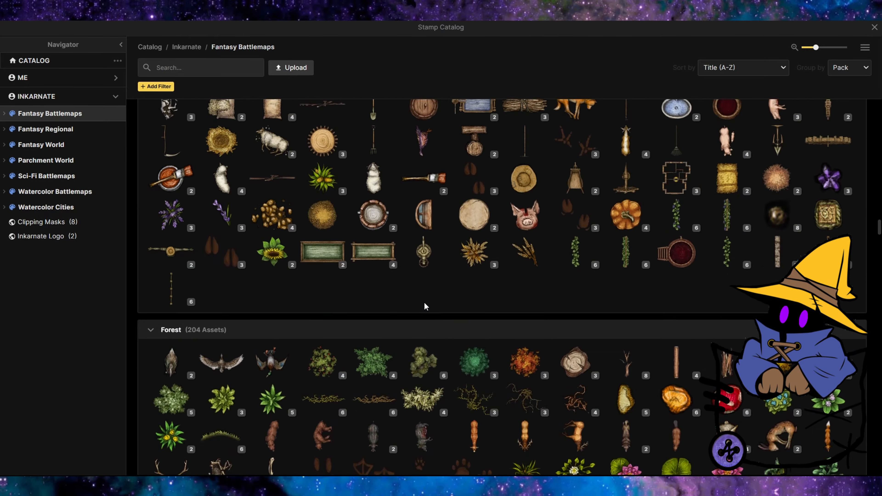
scroll(424, 302, down, 16)
scroll(424, 302, up, 5)
scroll(426, 306, down, 5)
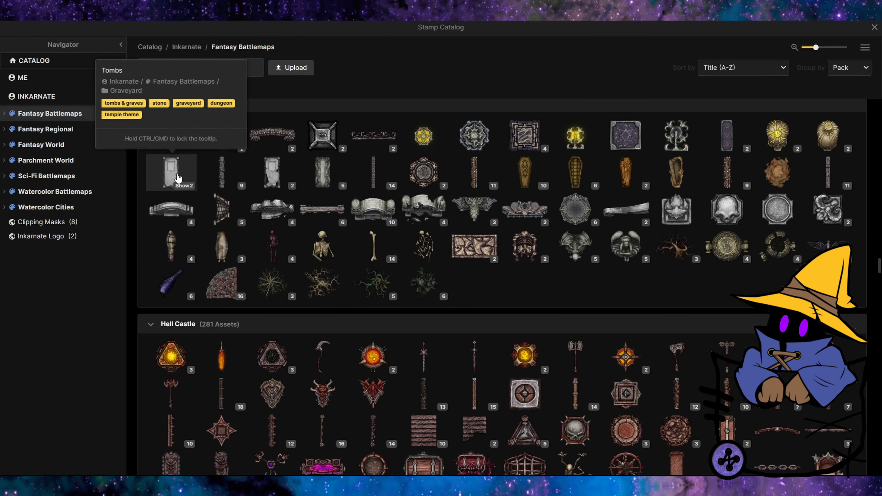
click(171, 172)
click(126, 74)
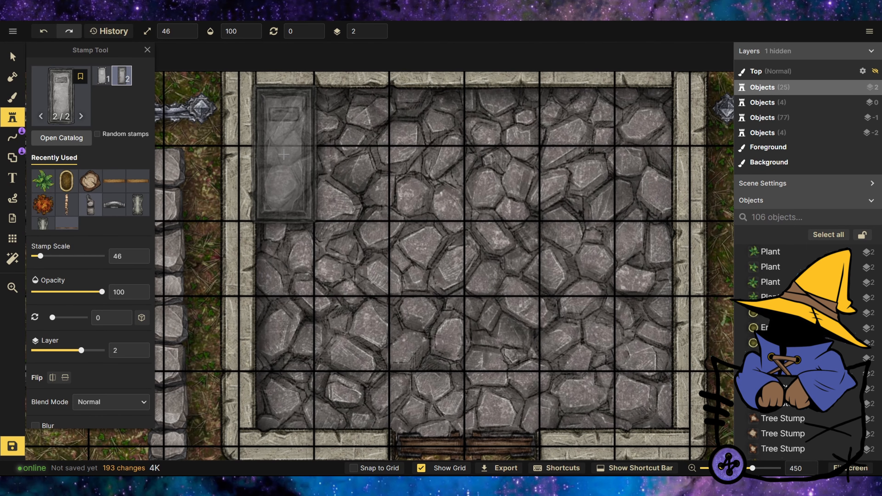
Step: Place a tomb at scale 46 in the stone building's northwest corner, move it to layer -1 and nudge it against the walls
click(283, 152)
click(13, 56)
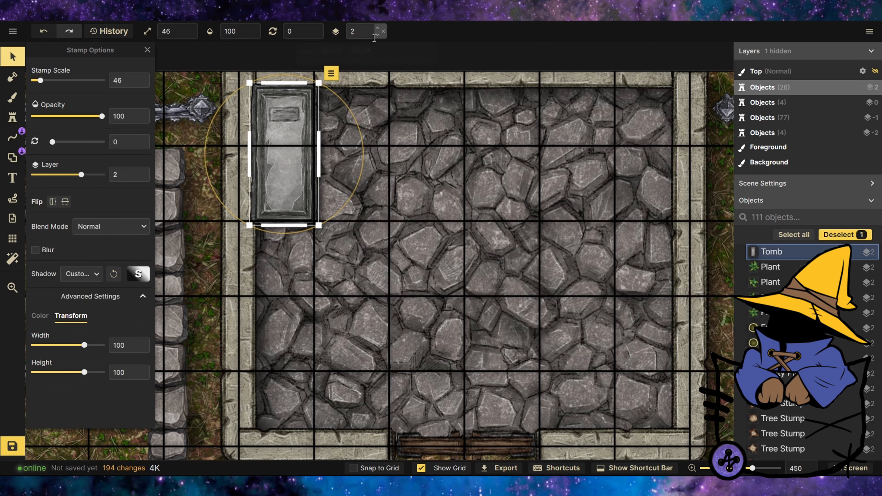
click(377, 34)
click(377, 35)
click(377, 35)
drag(279, 140, 281, 139)
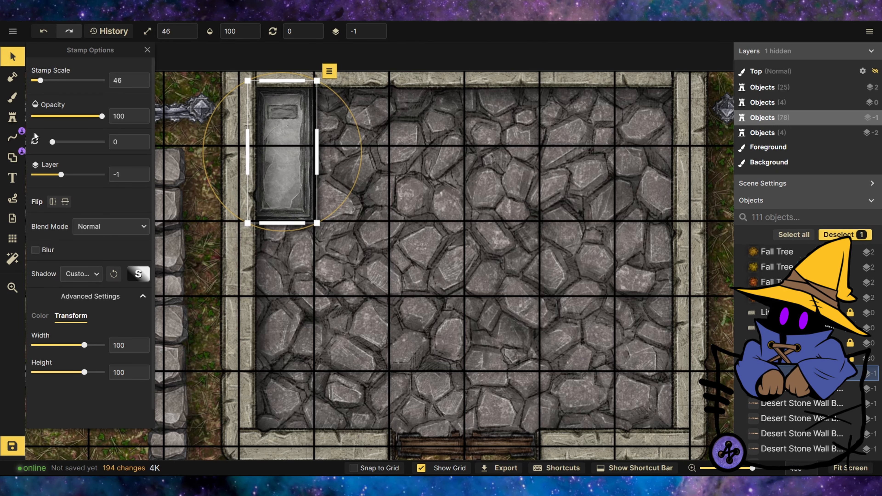
Step: Place five more tombs on layer -1: one in the northeast corner, one below each corner tomb and two midway along the north wall
click(12, 118)
click(644, 151)
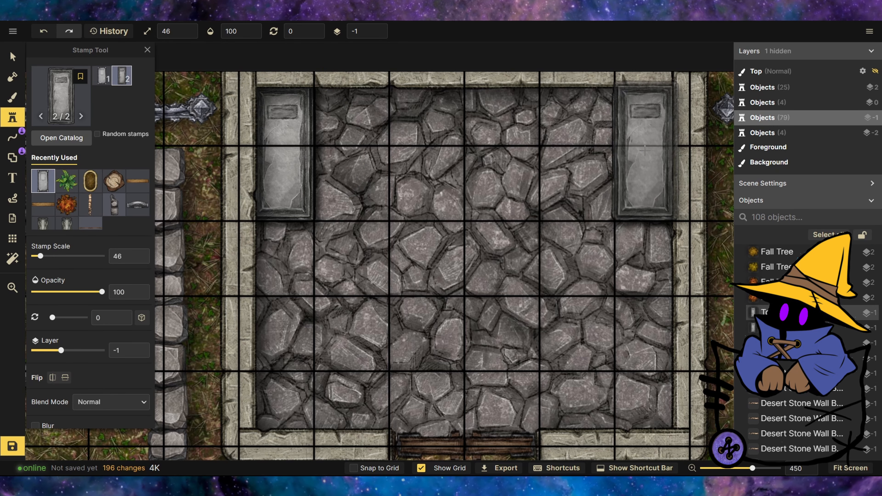
click(281, 291)
click(644, 291)
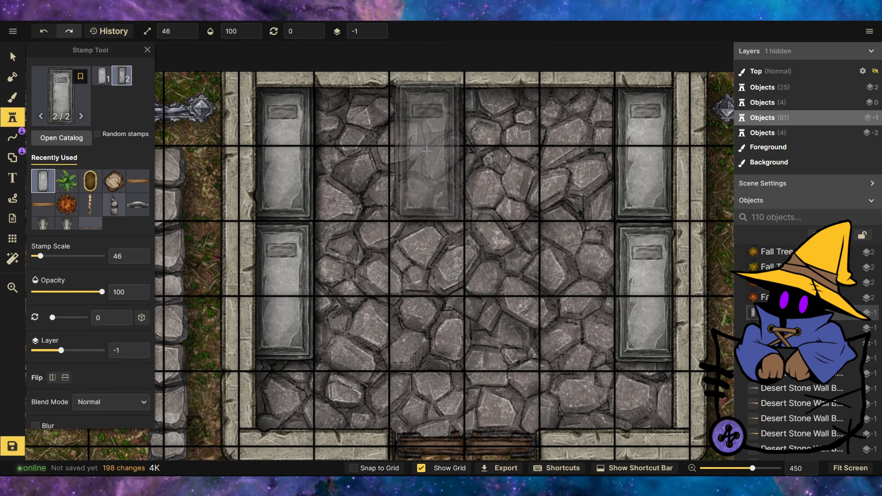
click(426, 150)
click(501, 150)
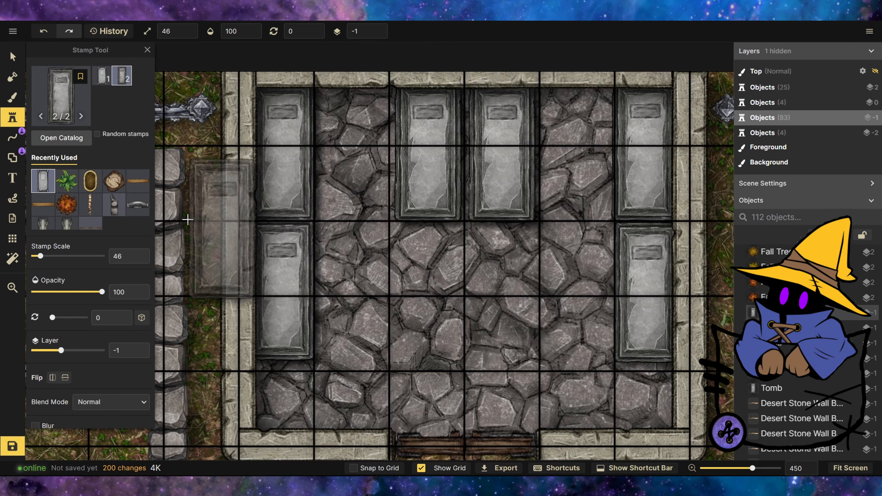
Step: Choose the Fancy Bedside Table stamp from the Royal Quarters pack in the Fantasy Battlemaps stamp catalog
click(61, 138)
scroll(482, 300, up, 20)
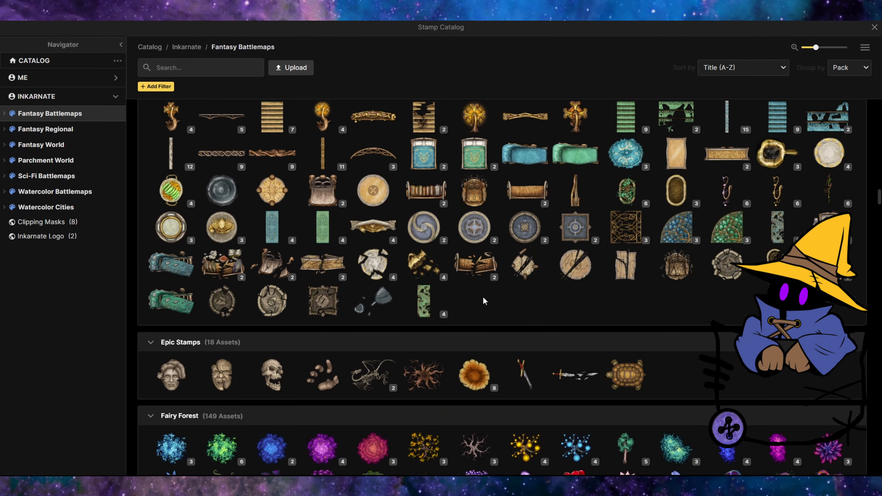
scroll(482, 296, down, 10)
scroll(482, 296, up, 20)
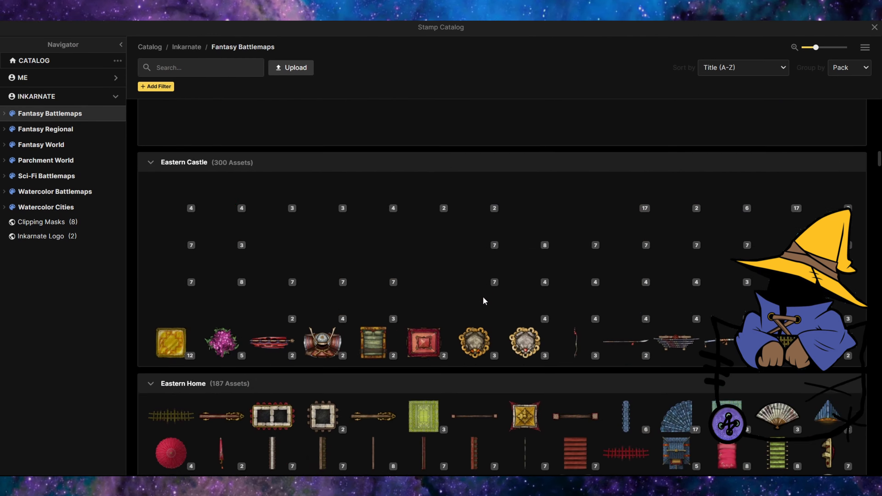
scroll(482, 296, up, 15)
scroll(482, 297, down, 10)
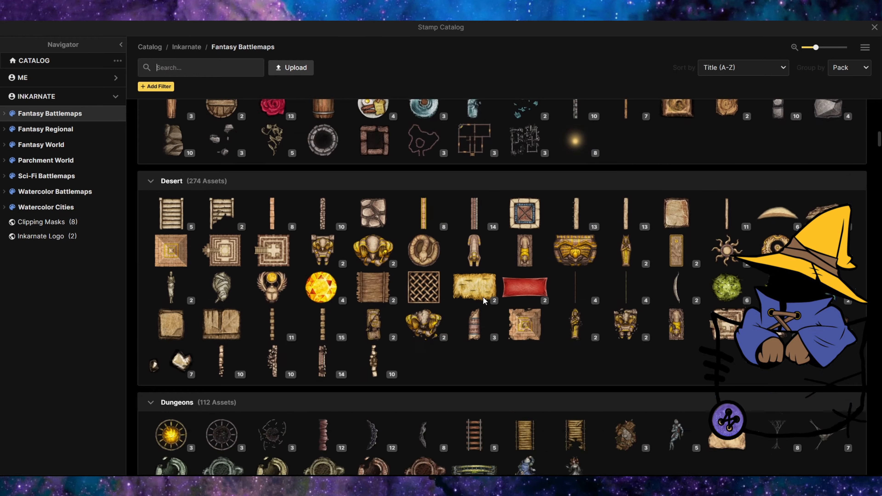
scroll(483, 299, down, 20)
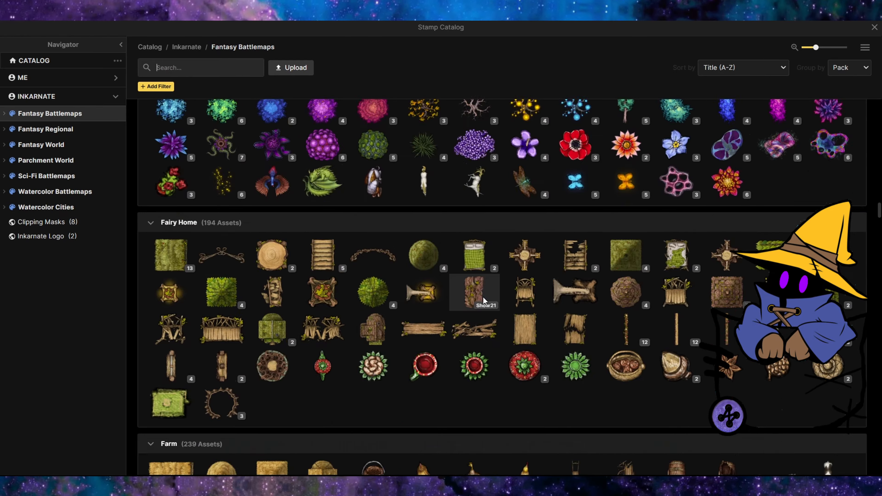
scroll(483, 299, down, 20)
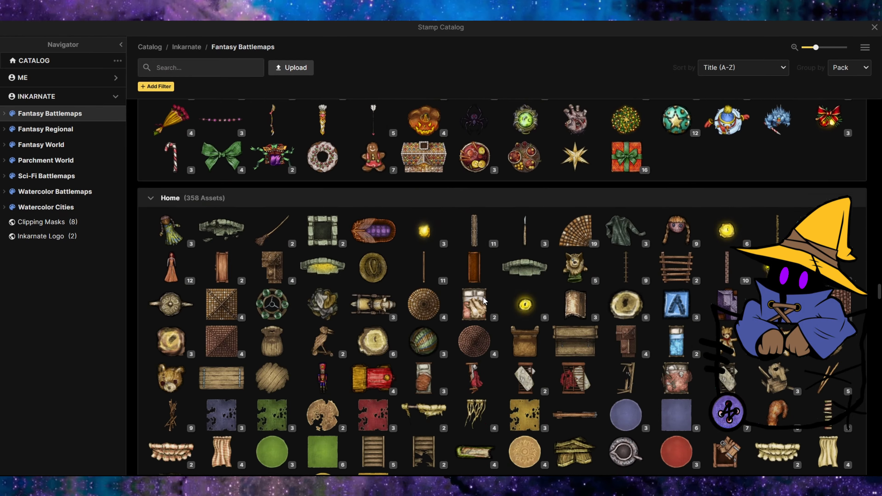
scroll(483, 297, down, 20)
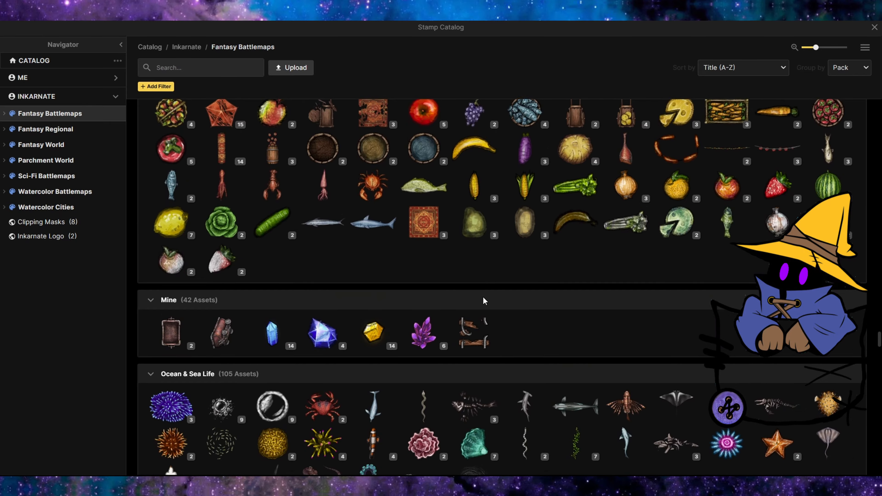
scroll(484, 301, down, 15)
scroll(527, 223, up, 3)
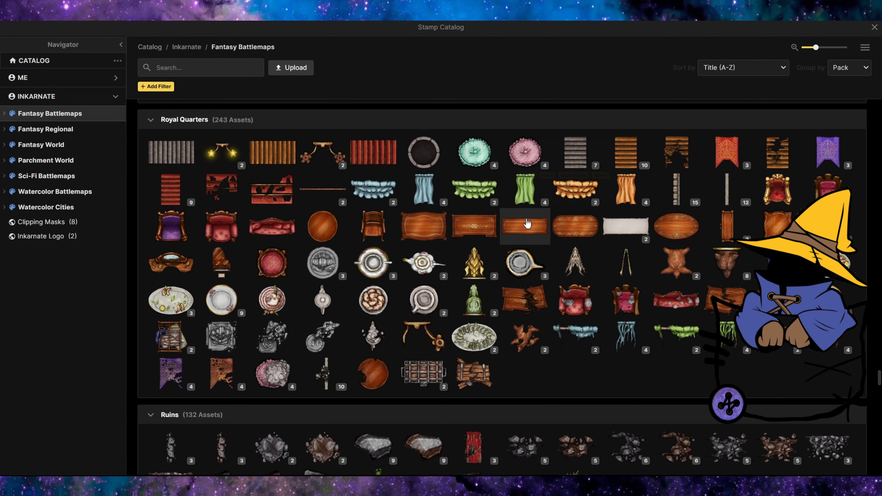
click(342, 230)
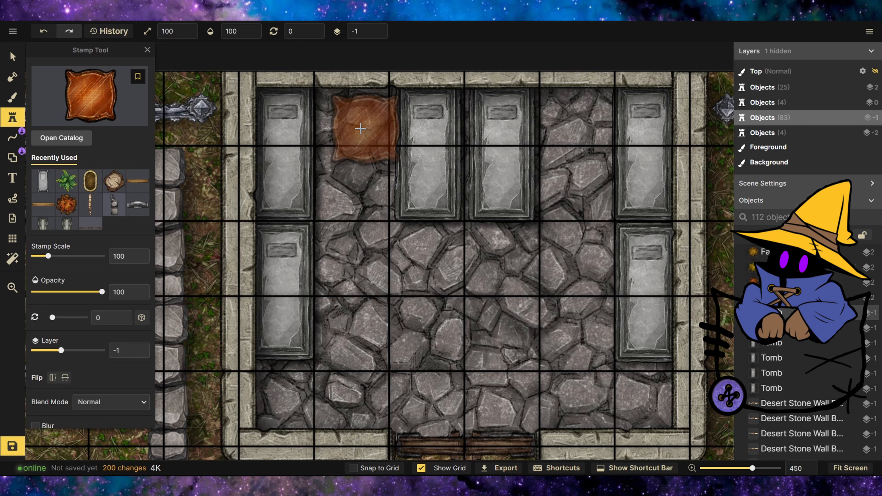
Step: Place a Fancy Bedside Table in both gaps between the north wall tombs, shrinking each to fit, the western one to scale 68
click(356, 128)
click(13, 57)
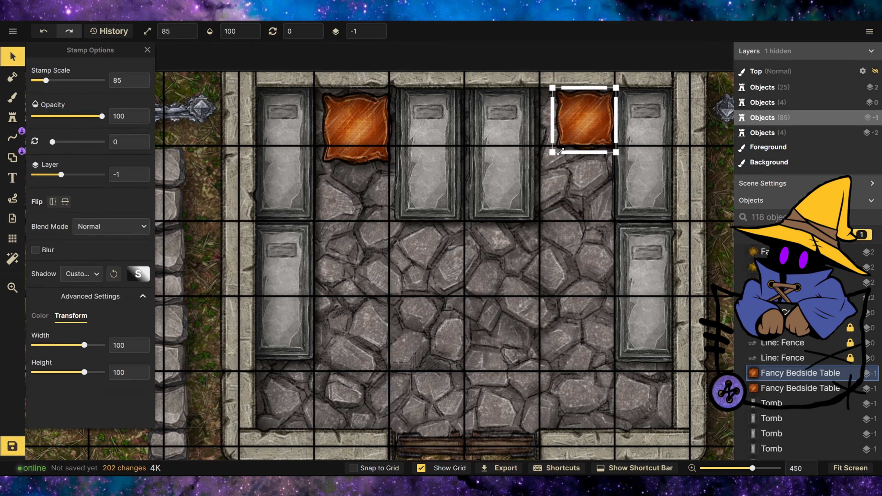
drag(559, 151, 548, 136)
click(368, 134)
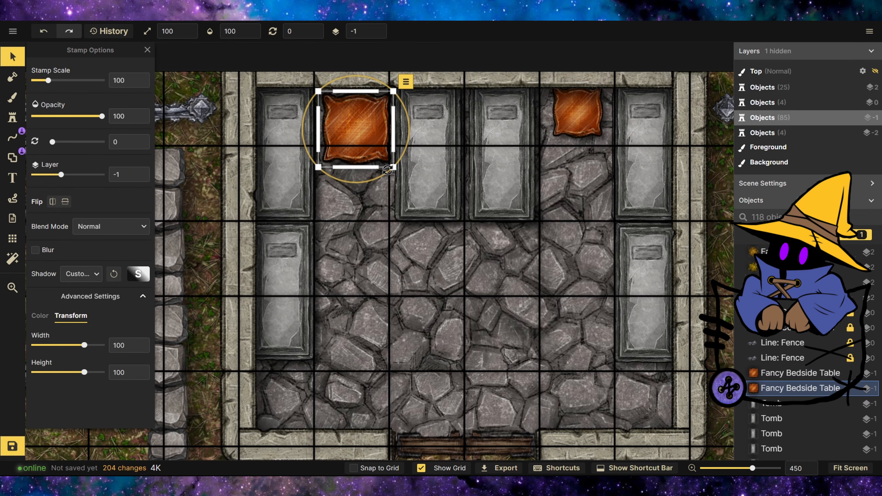
drag(394, 166, 370, 142)
drag(347, 114, 354, 107)
Step: Search the stamp catalog for flower and choose the Potted Plant stamp with red blooms from the Fairy Forest pack
click(12, 117)
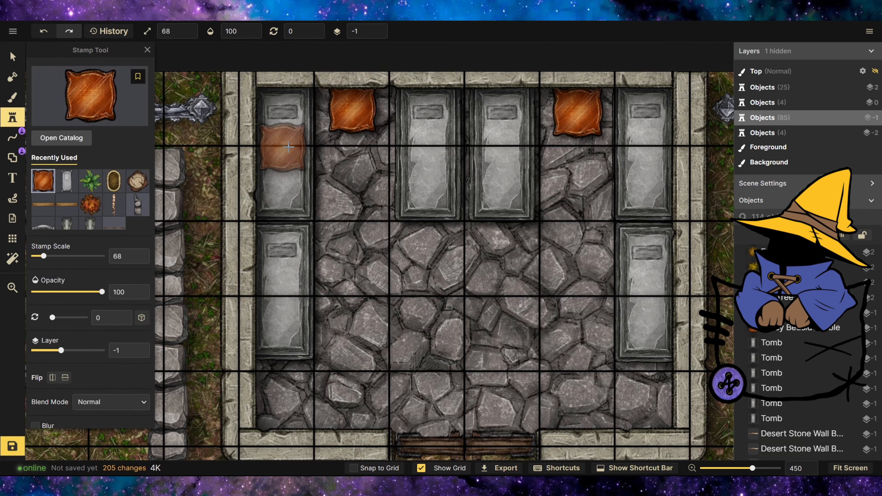
click(59, 138)
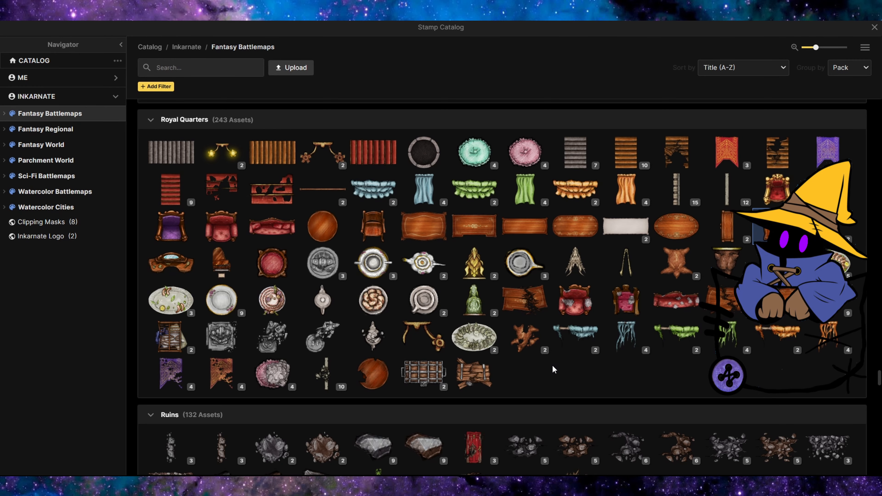
scroll(553, 369, down, 3)
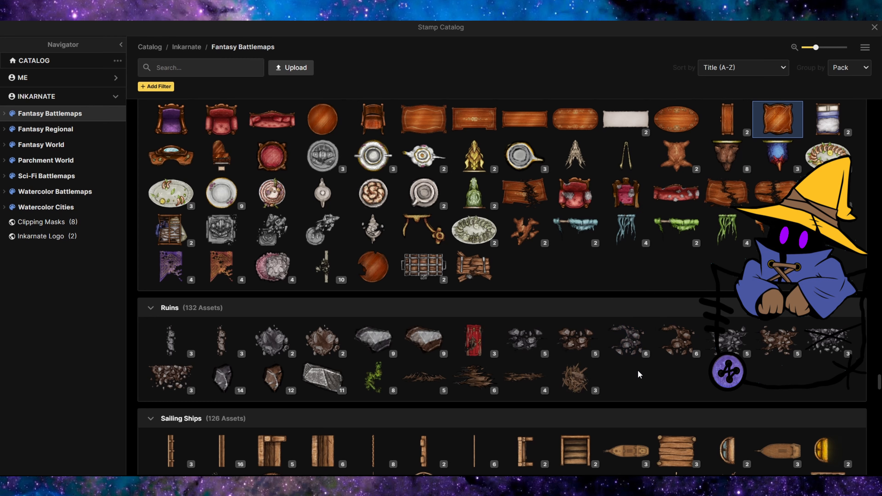
scroll(638, 374, down, 6)
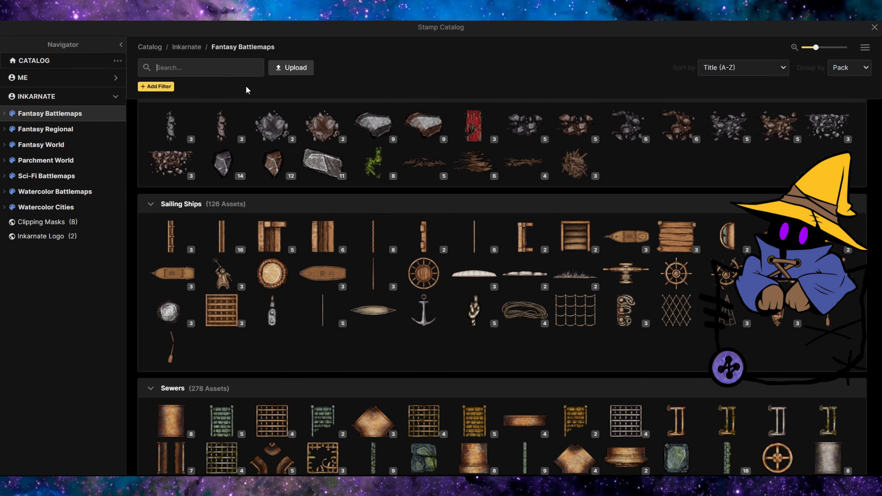
click(216, 69)
text(flower)
key(Return)
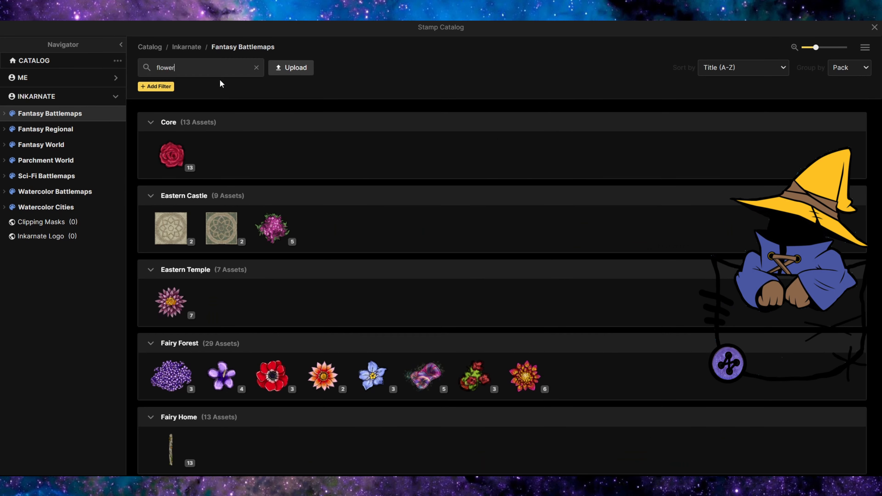
scroll(320, 266, down, 3)
click(472, 265)
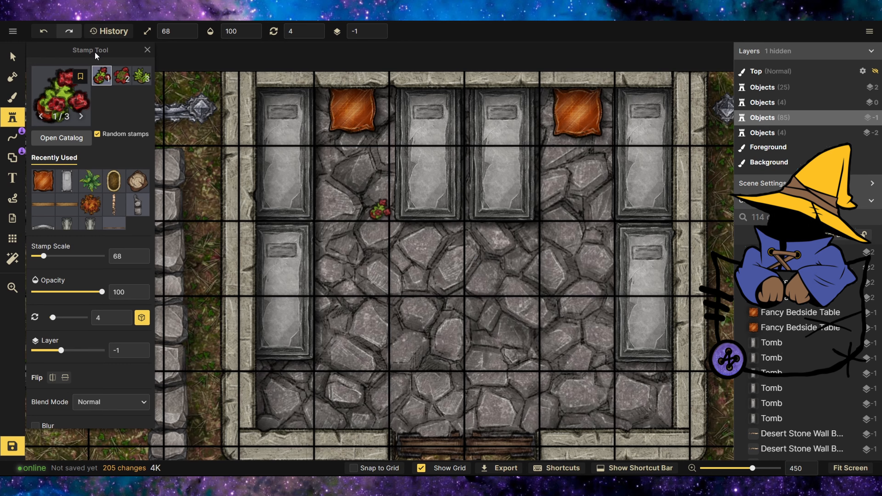
Step: Place the second red-bloomed Potted Plant variant at scale 68 on both bedside tables and rotate the eastern plant
click(124, 83)
click(352, 106)
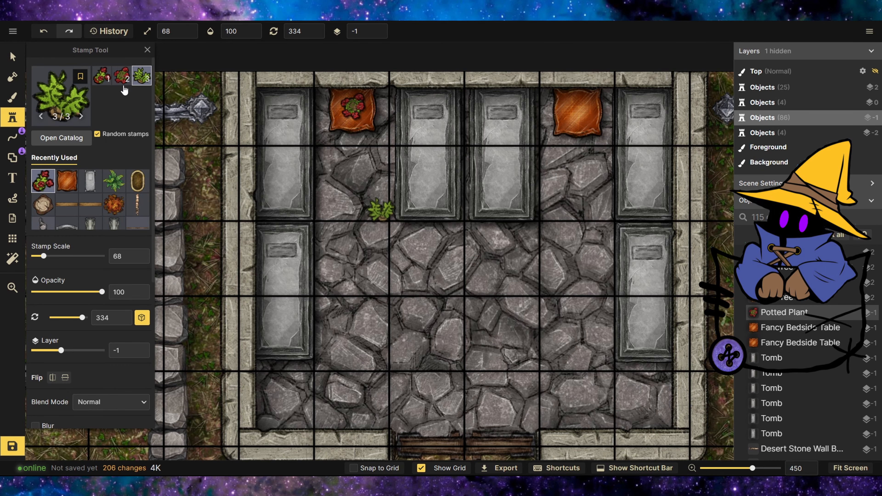
click(578, 112)
key(v)
click(578, 113)
drag(602, 89, 556, 89)
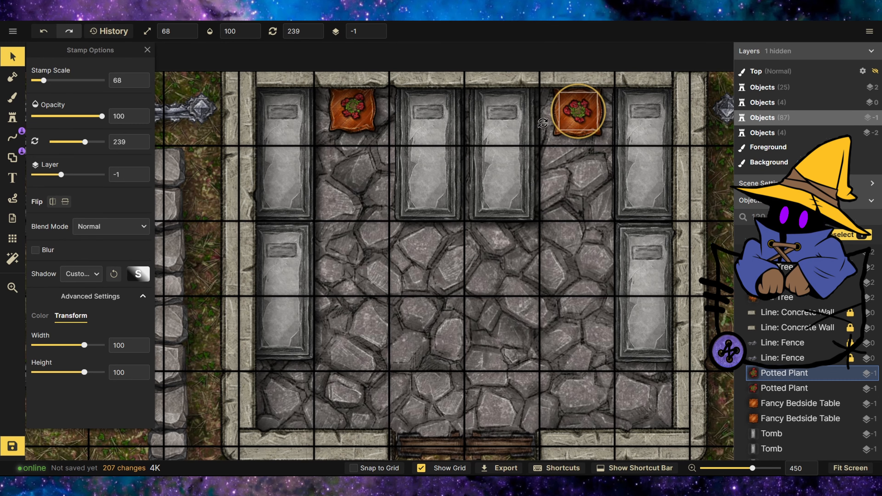
click(240, 115)
Step: Search the Fantasy Battlemaps stamp catalog for candle
scroll(239, 115, down, 1)
scroll(232, 115, down, 3)
scroll(543, 264, up, 4)
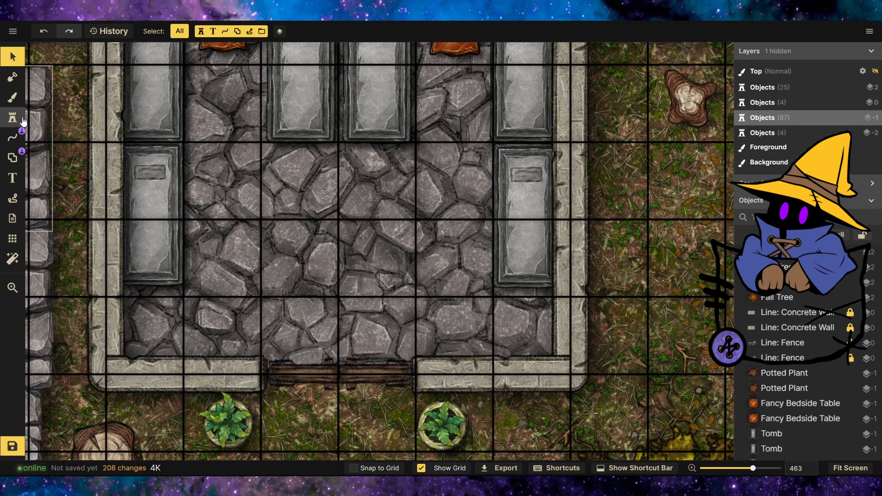
click(18, 118)
click(81, 116)
click(256, 67)
click(196, 70)
text(c)
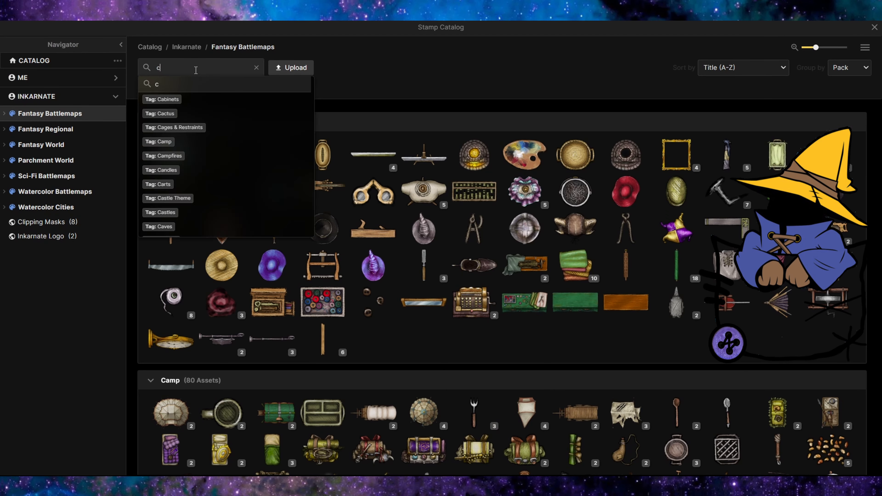
text(andle)
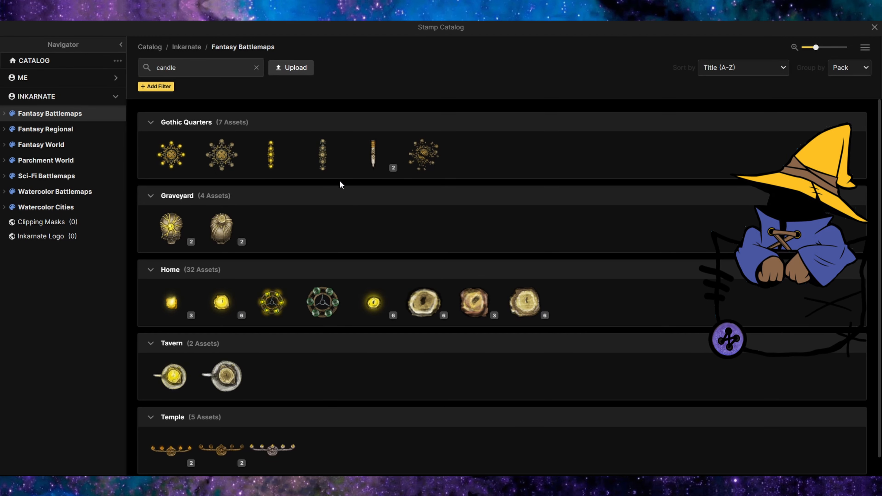
Step: Try the unlit candle row from the Gothic Quarters pack and choose Brass Candelabra Lit from the Temple pack instead
click(324, 170)
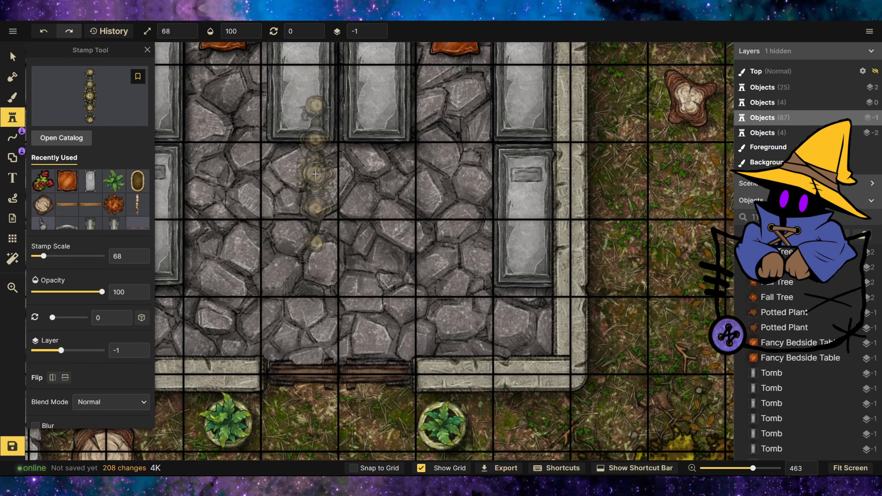
click(380, 209)
click(85, 115)
scroll(289, 404, down, 1)
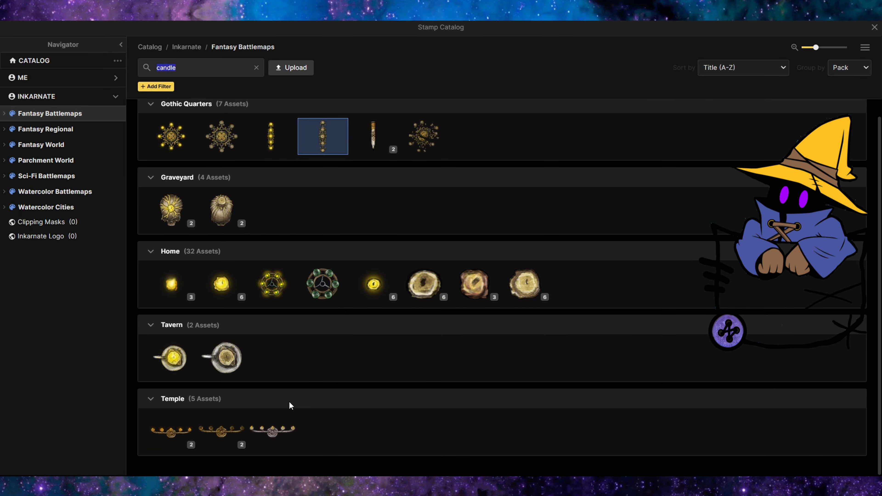
mouse_move(216, 433)
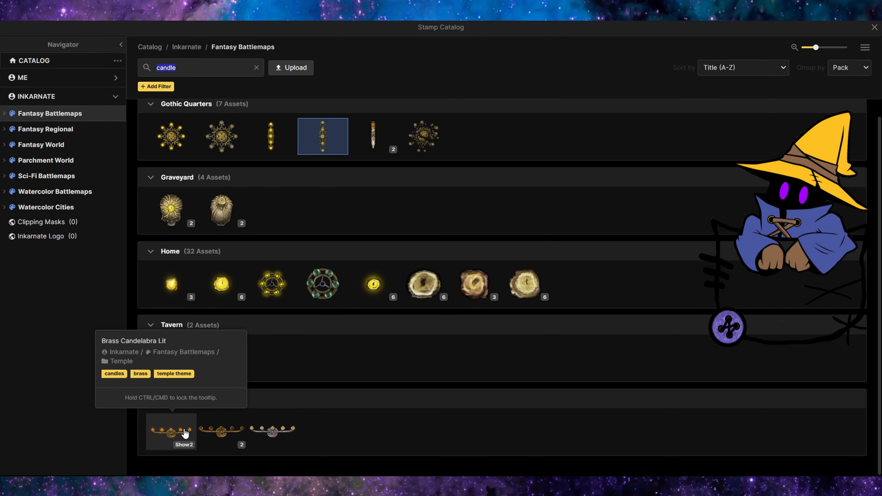
click(171, 431)
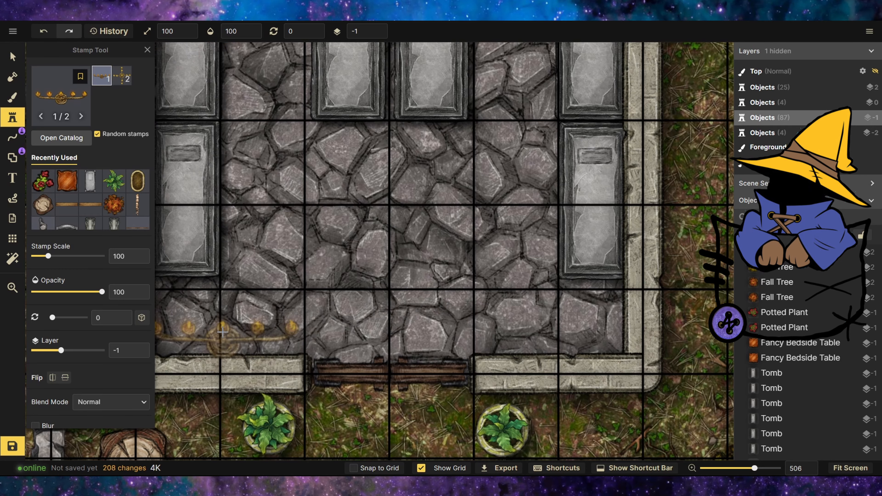
Step: Place a lit brass candelabra in the stone building's southwest corner, reduce it to scale 90 and nudge it against the south wall
click(219, 333)
scroll(251, 300, up, 1)
key(v)
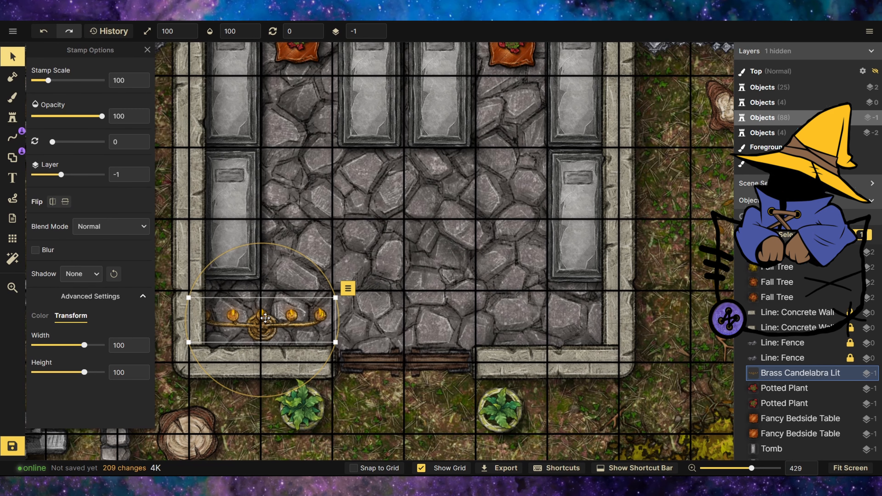
drag(265, 318, 273, 315)
drag(343, 339, 328, 334)
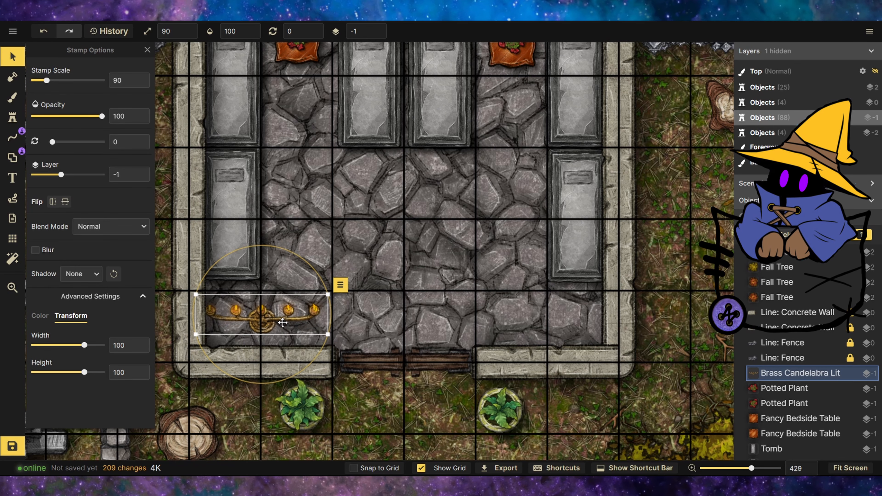
drag(266, 319, 264, 329)
Step: Place a matching candelabra at scale 90 along the south wall in the stone building's southeast corner
click(12, 118)
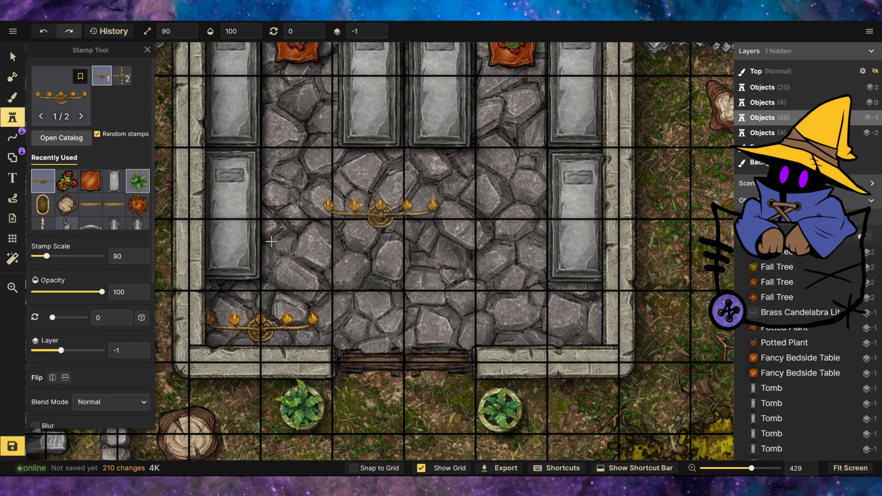
click(547, 323)
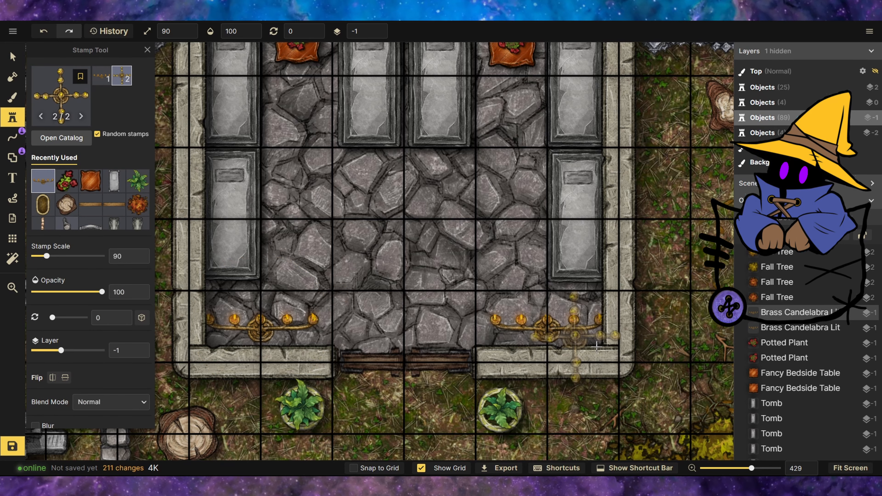
scroll(417, 385, down, 4)
click(12, 56)
key(Escape)
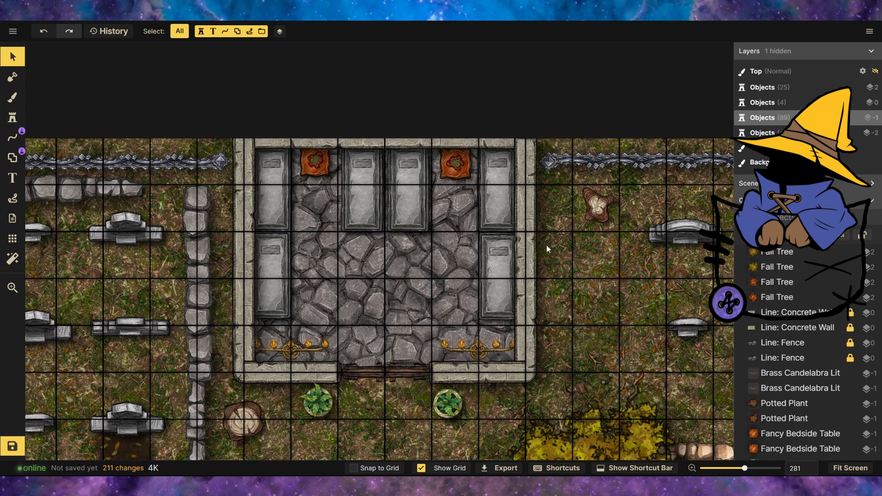
Step: Search the stamp catalog for window and choose the stone-framed window stamp with blue glass for the building's north wall
scroll(386, 130, down, 4)
scroll(426, 143, up, 10)
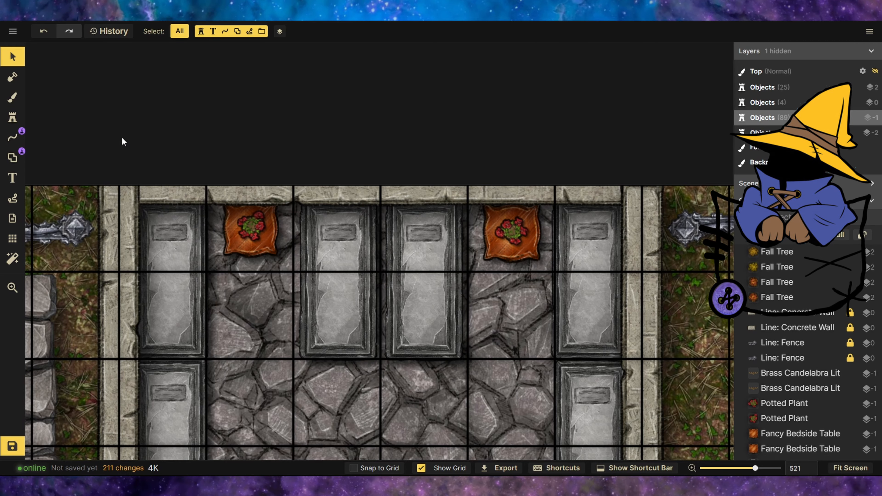
click(13, 117)
click(62, 104)
click(255, 67)
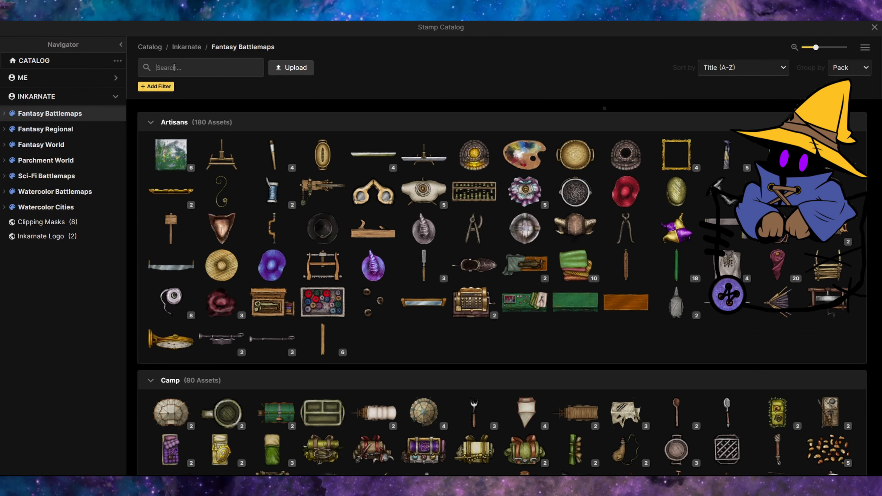
click(171, 70)
text(window)
click(171, 85)
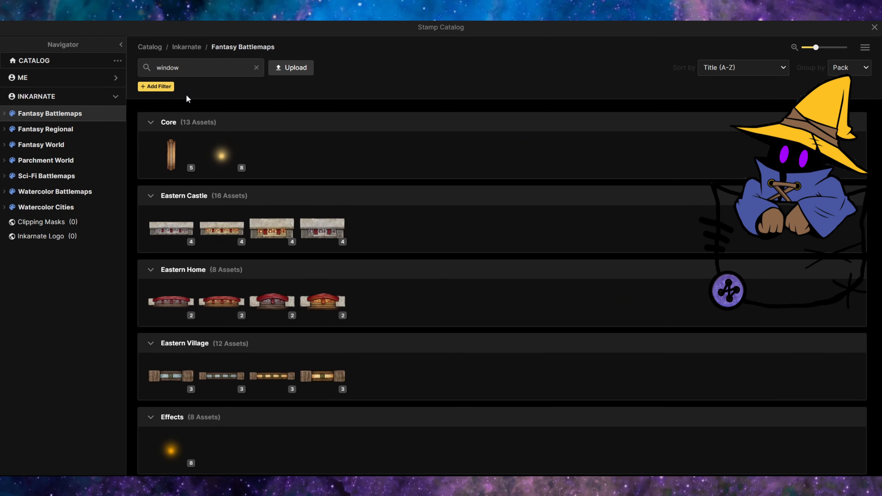
scroll(326, 278, down, 20)
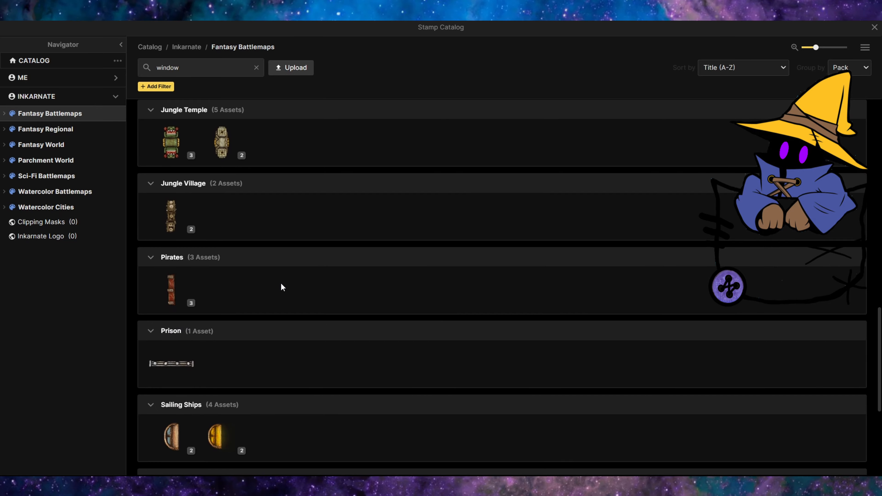
click(222, 359)
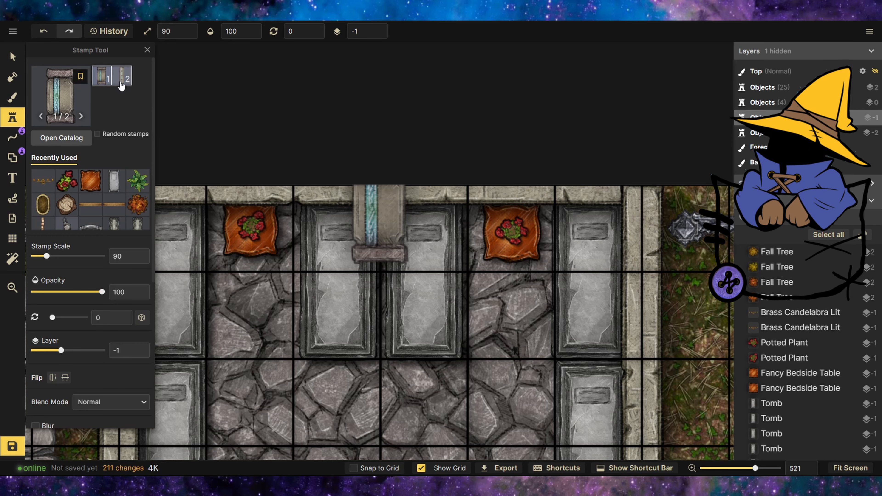
Step: Place a Marble Window stamp at scale 90 over the central tombs, turn it horizontal and raise it to layer 1
click(121, 75)
click(107, 78)
click(330, 253)
click(12, 56)
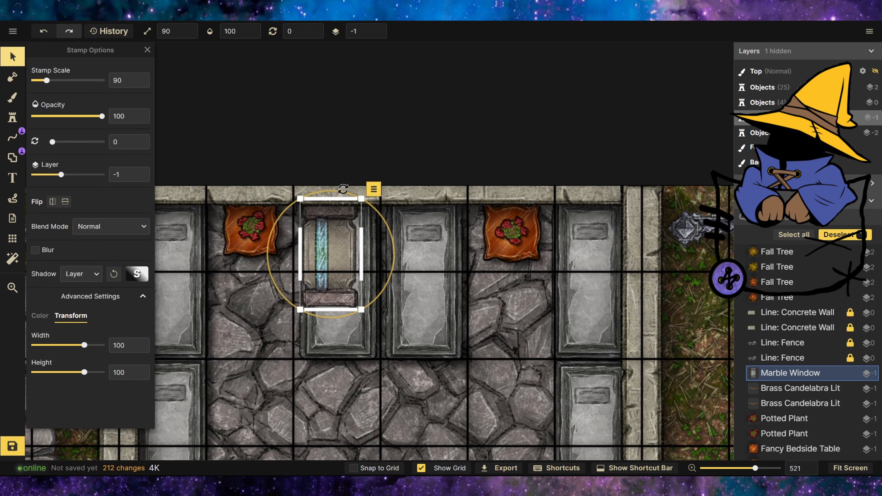
drag(341, 190, 424, 269)
click(424, 269)
click(351, 257)
click(381, 29)
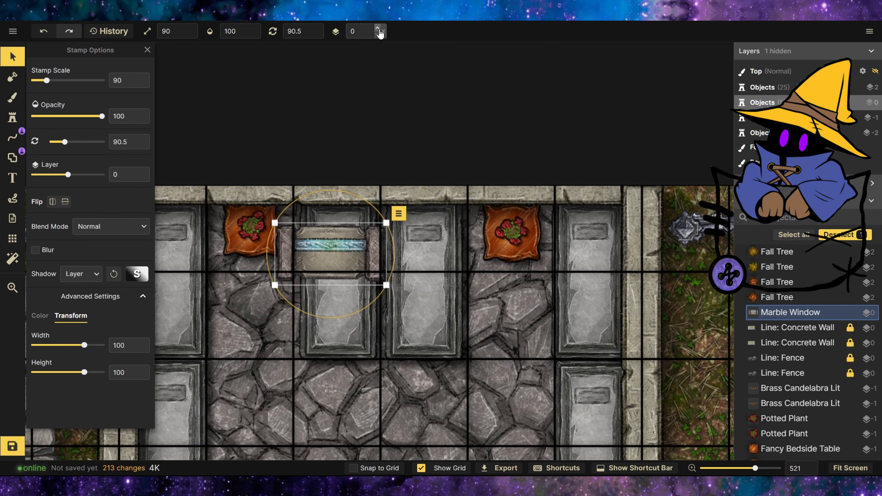
click(381, 30)
Step: Move the Marble Window onto the building's north wall and rotate it to 270 degrees
drag(336, 256, 351, 200)
drag(356, 140, 325, 238)
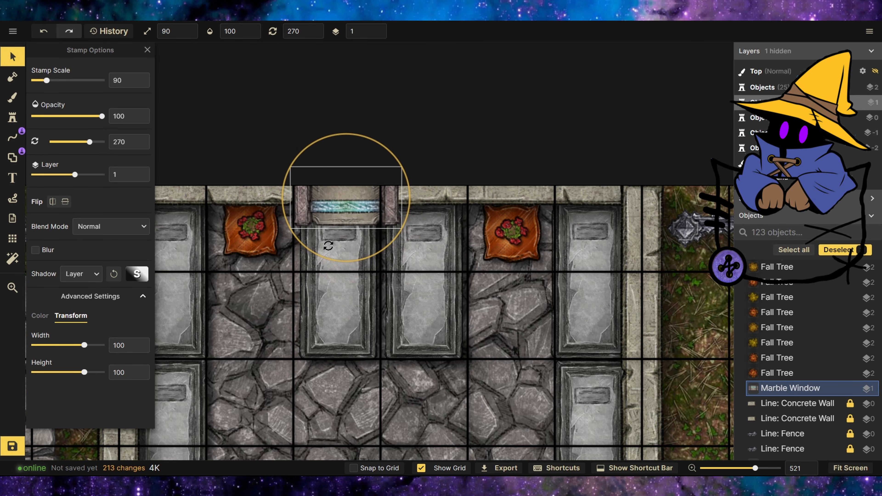
drag(340, 196, 349, 181)
click(402, 209)
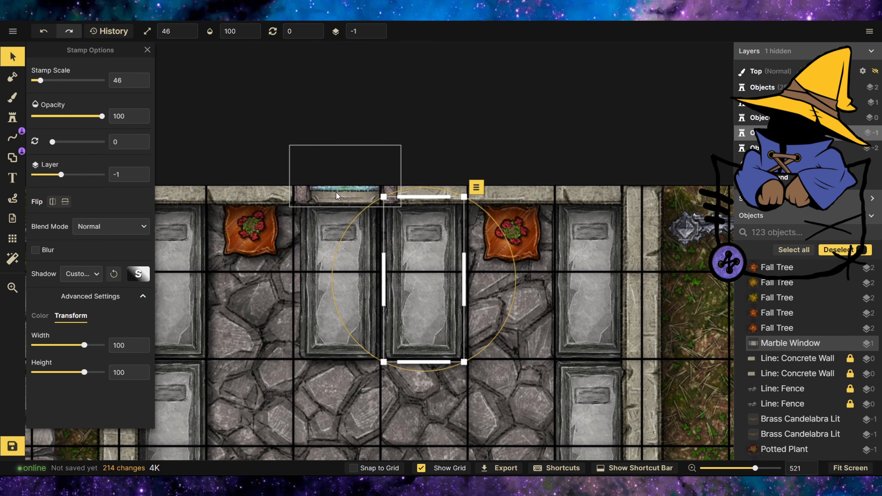
Step: Stretch the Marble Window to height 170 and width 98, centering it on the north wall above the two middle tombs
click(339, 196)
drag(84, 373, 88, 372)
drag(344, 190, 406, 183)
click(140, 369)
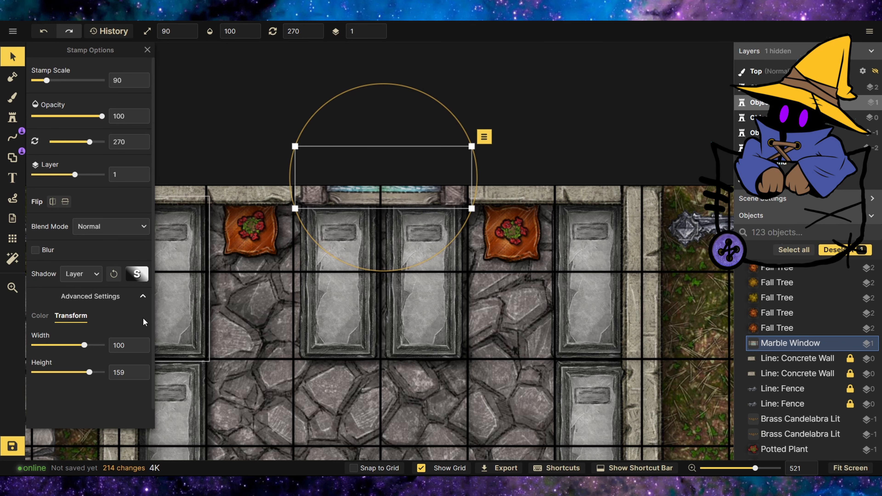
click(140, 369)
click(140, 348)
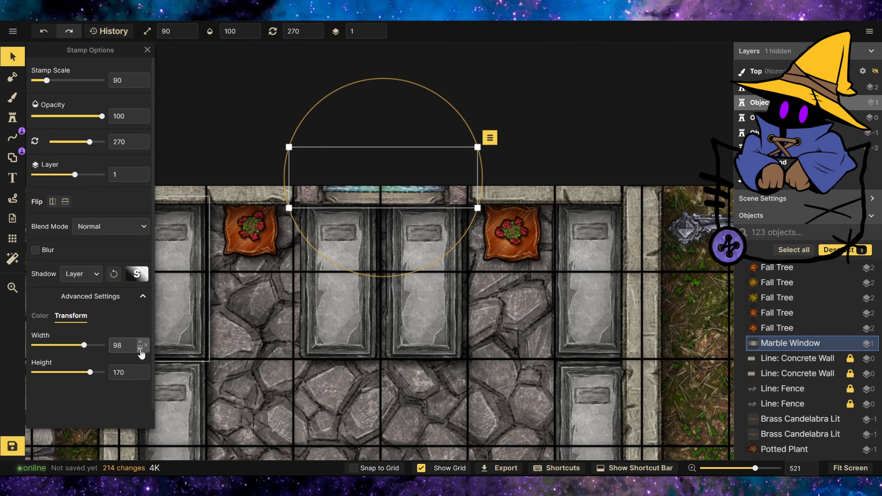
drag(374, 187, 372, 191)
Step: Reduce the Marble Window's color saturation and deselect it
click(40, 315)
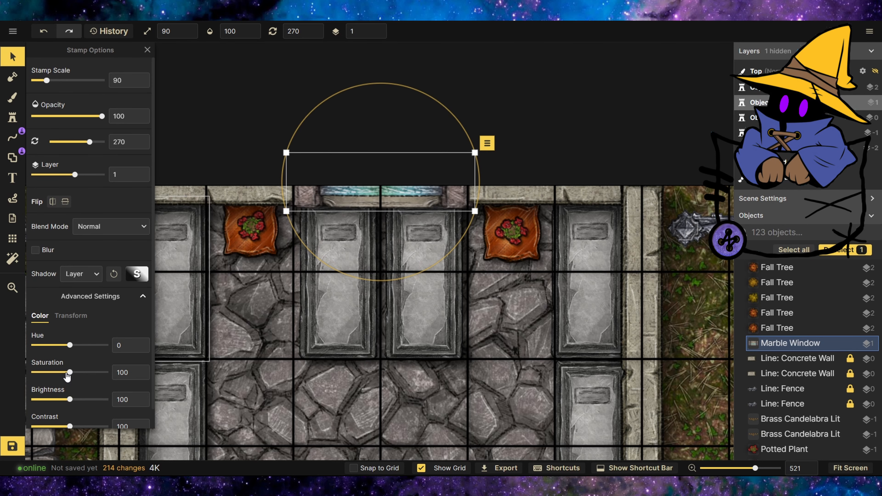
click(292, 328)
scroll(339, 137, down, 5)
scroll(371, 132, up, 3)
scroll(336, 266, up, 2)
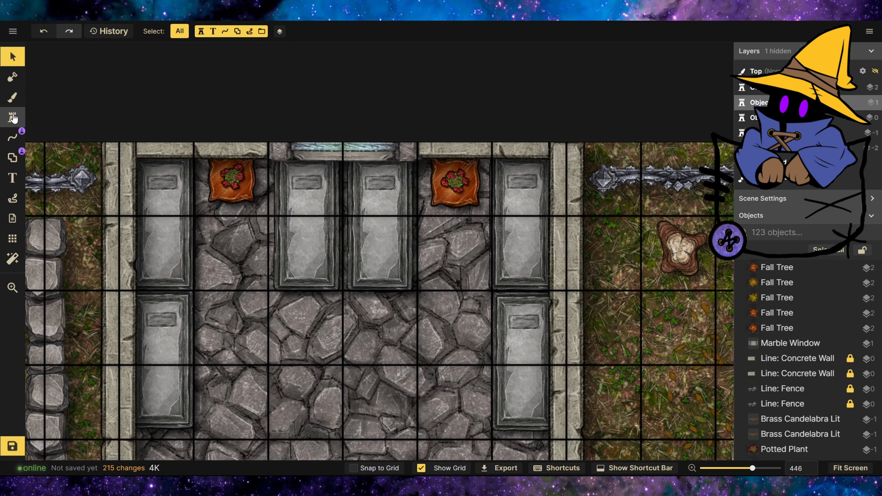
Step: Choose the warm light stamp set from the Effects category of the Fantasy Battlemaps catalog
click(13, 118)
click(61, 138)
click(259, 68)
scroll(255, 225, down, 10)
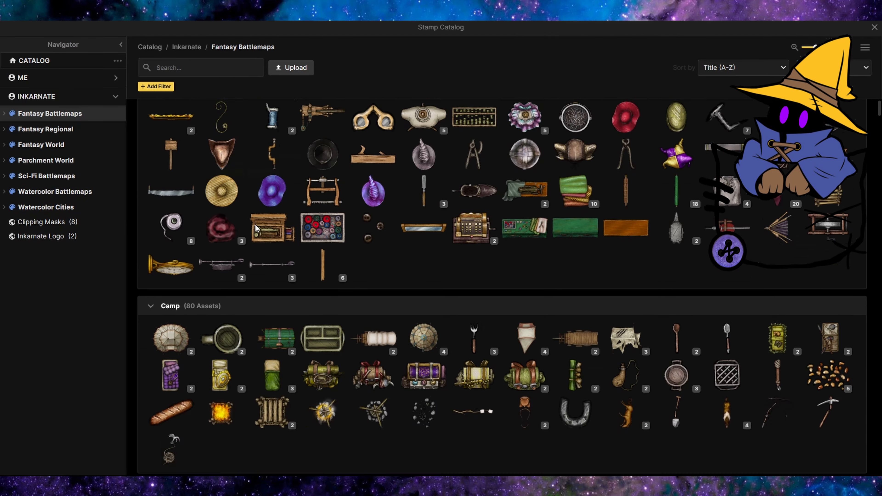
scroll(255, 224, down, 12)
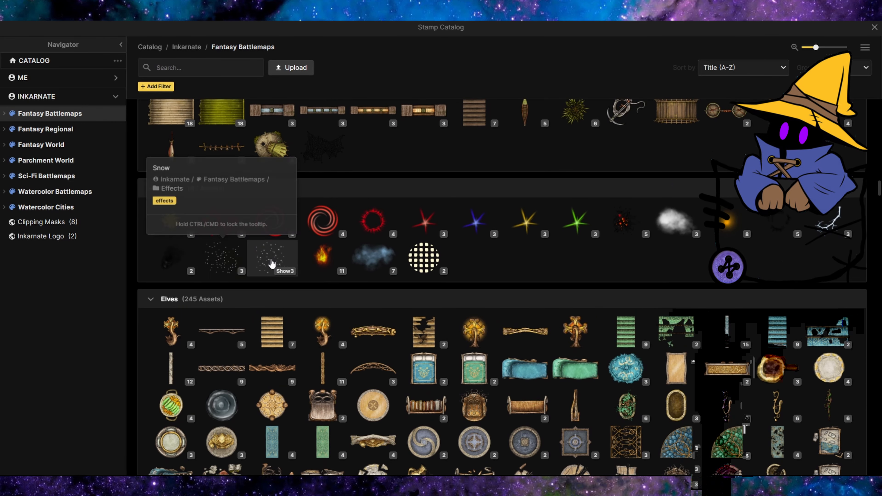
click(272, 263)
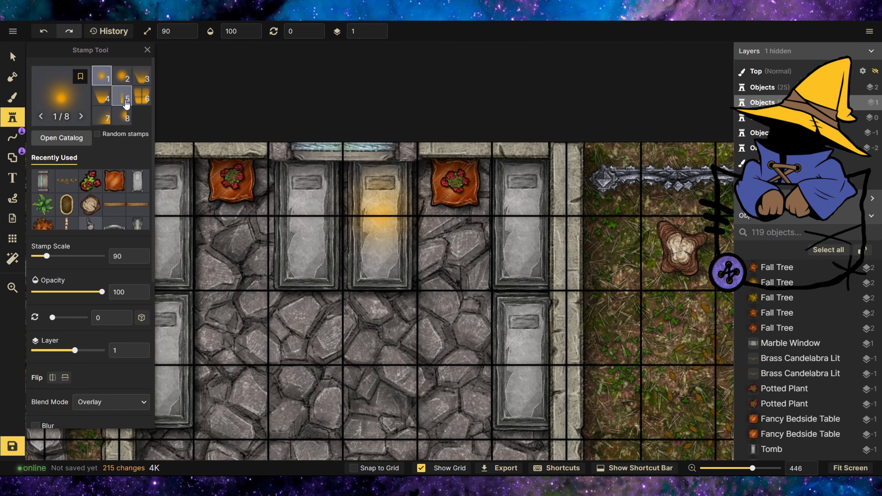
Step: Compare the warm light variants and place the single Warm Light Beam, variant 4, at the north window
click(105, 99)
click(138, 100)
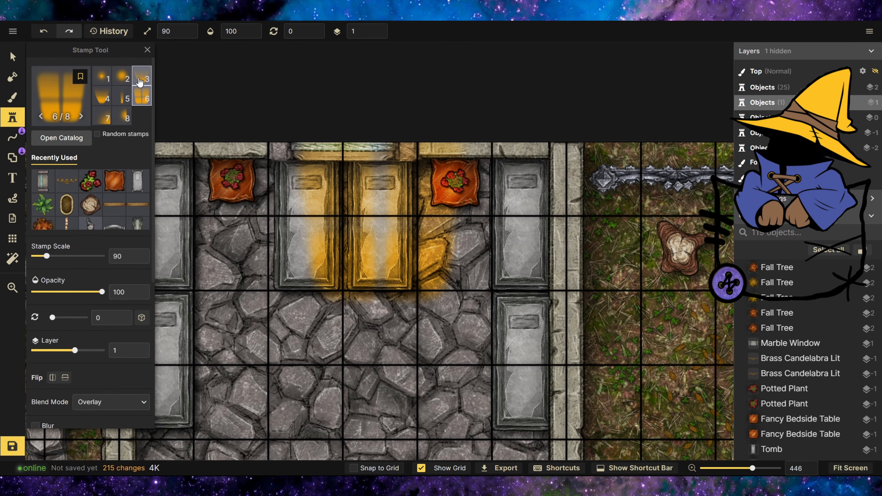
click(104, 98)
click(332, 143)
click(13, 57)
click(302, 71)
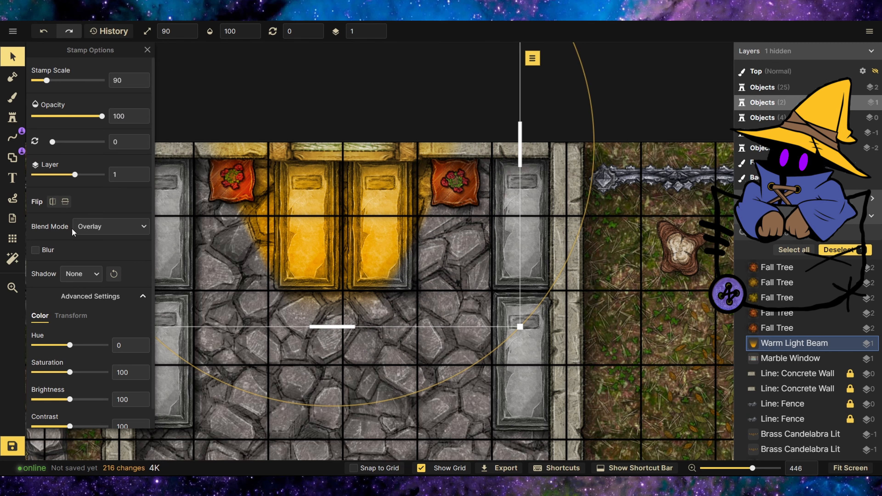
Step: Flip the Warm Light Beam vertically and move it down so it spreads from the window across the tombs and floor
click(65, 202)
shift+click(372, 285)
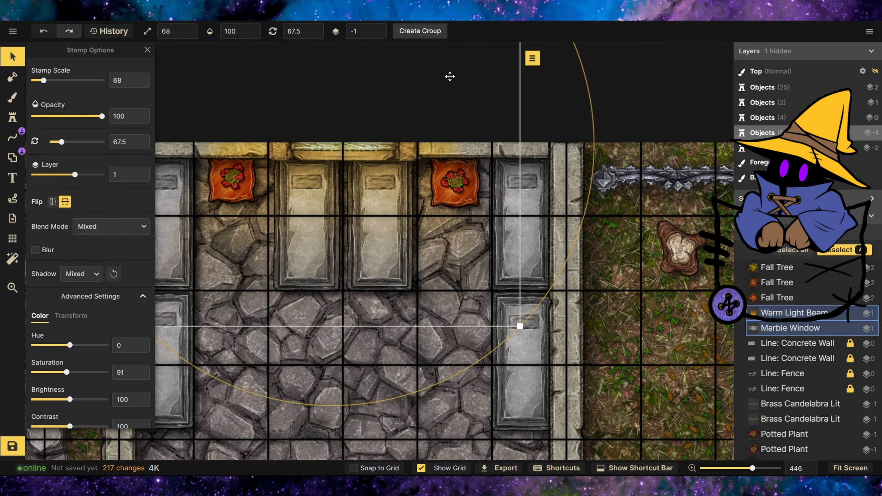
click(482, 93)
drag(395, 95, 403, 237)
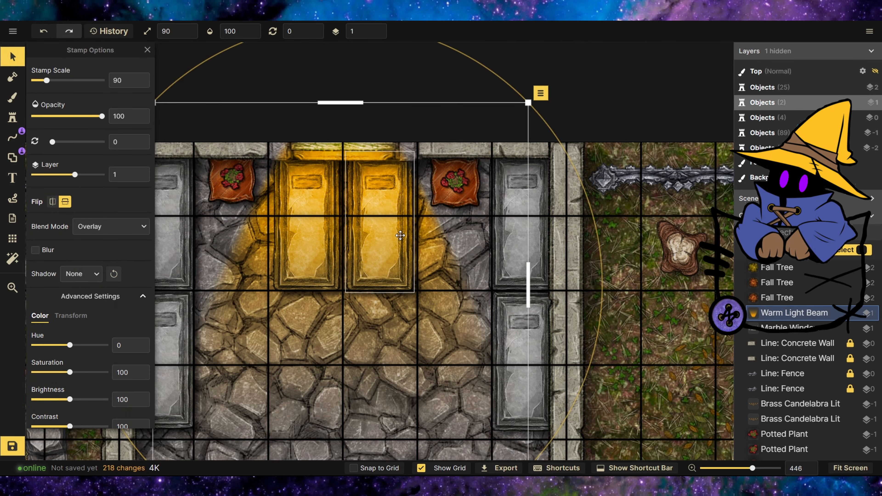
scroll(368, 131, down, 5)
scroll(336, 312, up, 2)
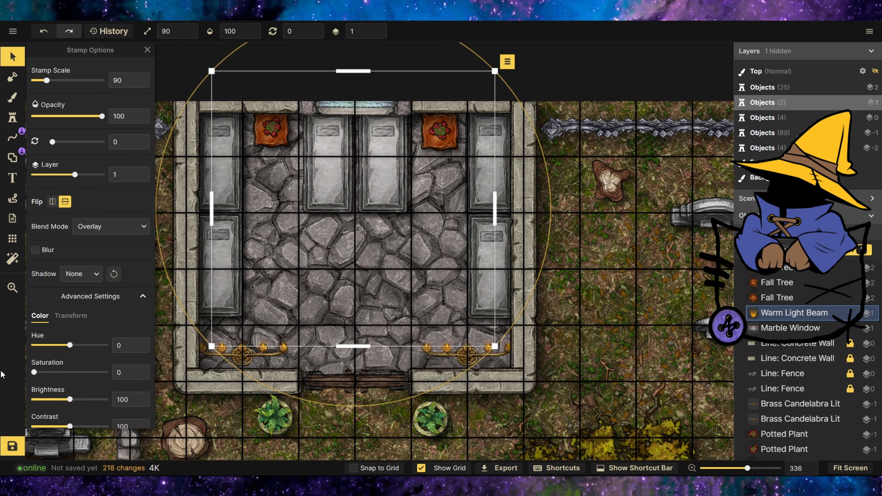
Step: Set the light beam's saturation to 0 and brightness to 200, and adjust its position below the window
drag(105, 372, 34, 373)
drag(69, 400, 105, 399)
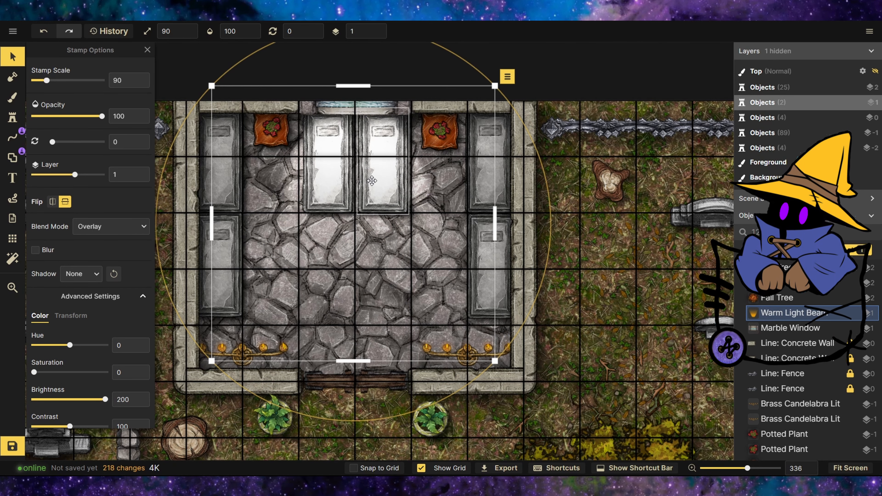
click(493, 222)
click(493, 222)
click(493, 222)
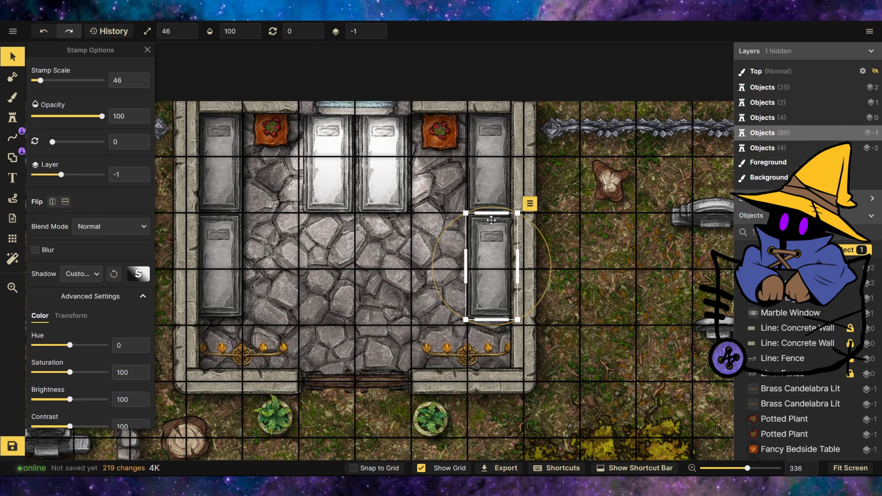
click(492, 222)
drag(495, 224, 430, 235)
drag(348, 235, 372, 235)
click(604, 258)
Step: Try the Night texture filter on the whole map and inspect its blend and layer settings
scroll(299, 66, down, 12)
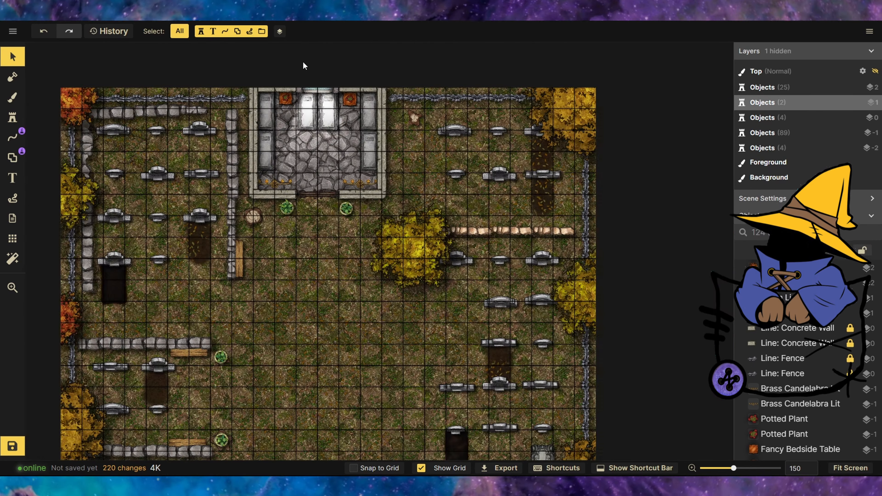
scroll(299, 197, up, 2)
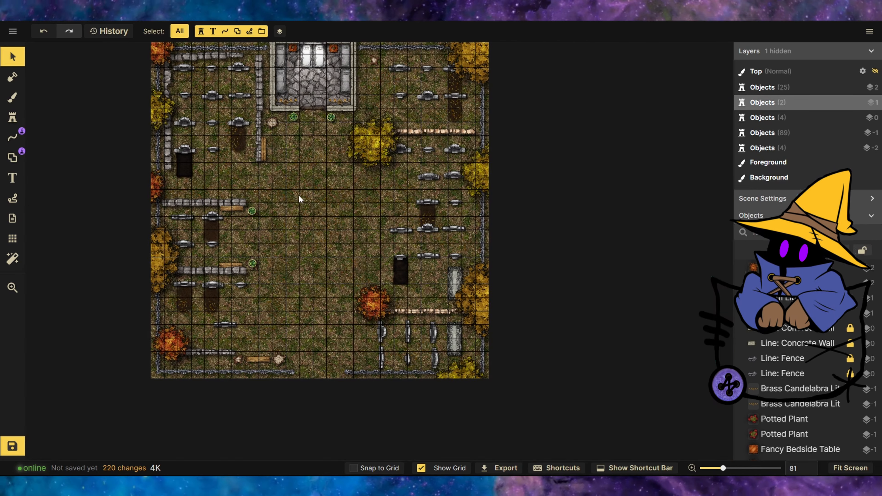
click(13, 259)
click(91, 91)
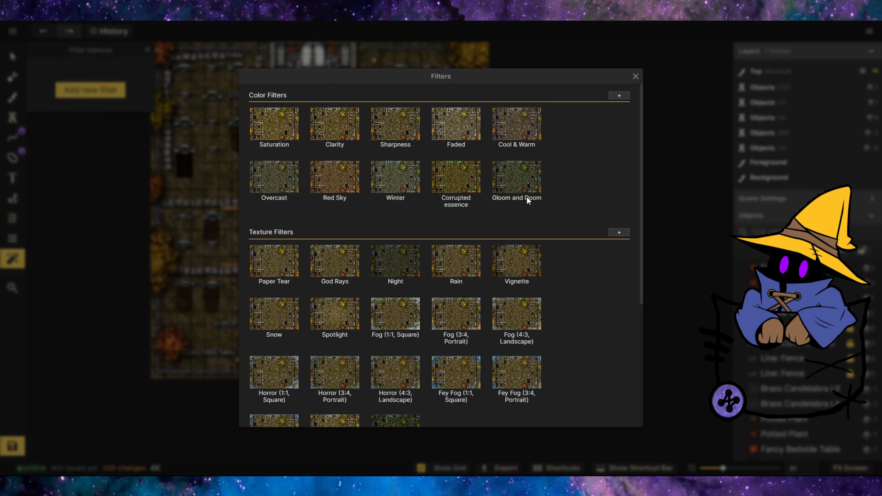
click(389, 268)
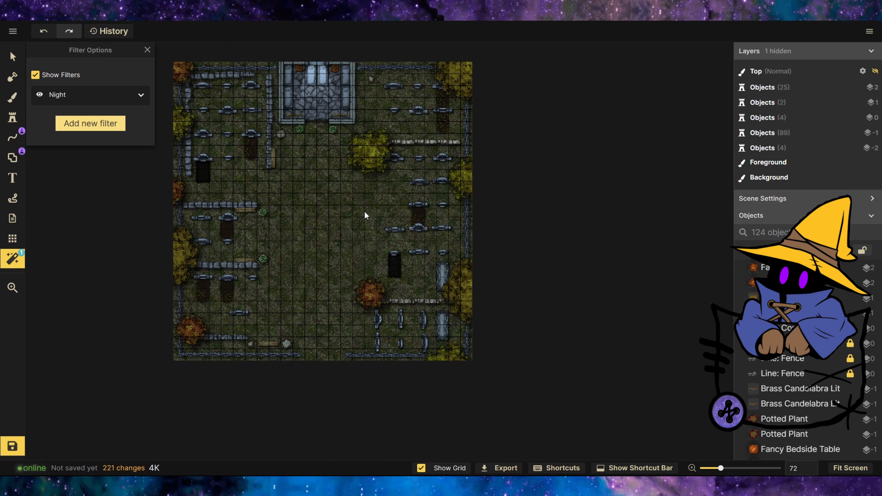
scroll(296, 55, up, 3)
click(142, 96)
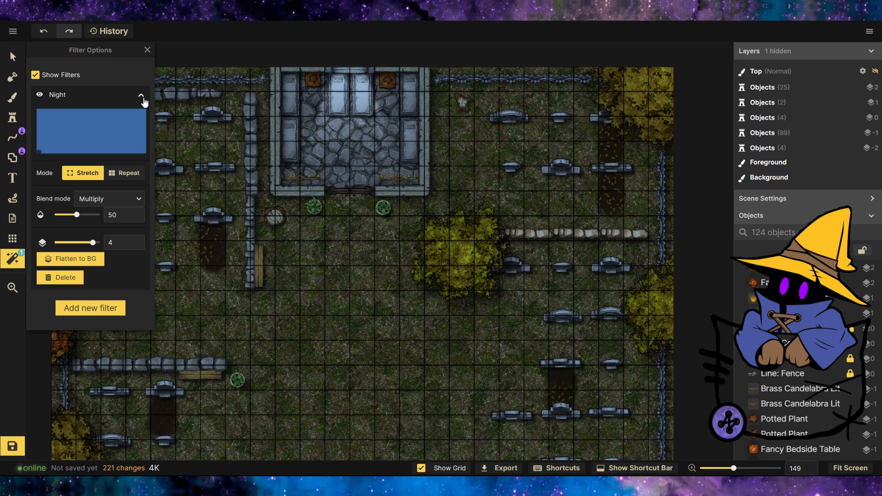
click(141, 97)
Step: Try raising the light beam to layer 5 above the Night filter, and undo both the layer change and the filter
click(12, 56)
click(340, 122)
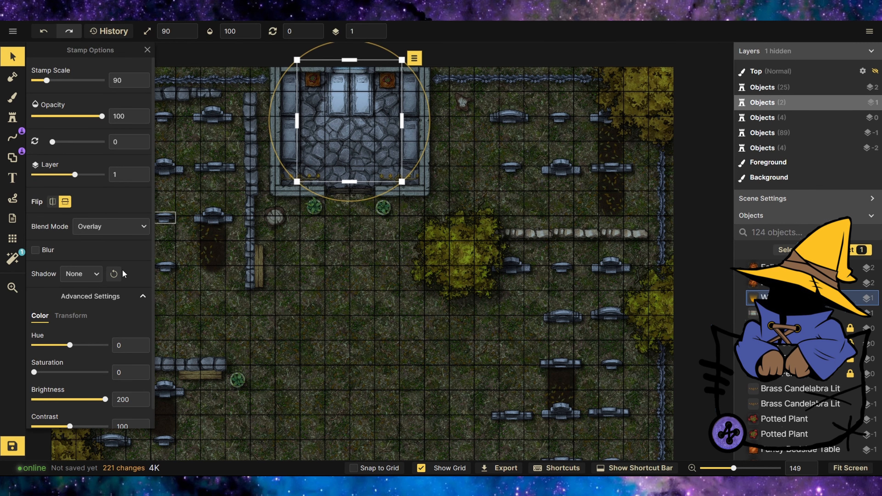
click(376, 29)
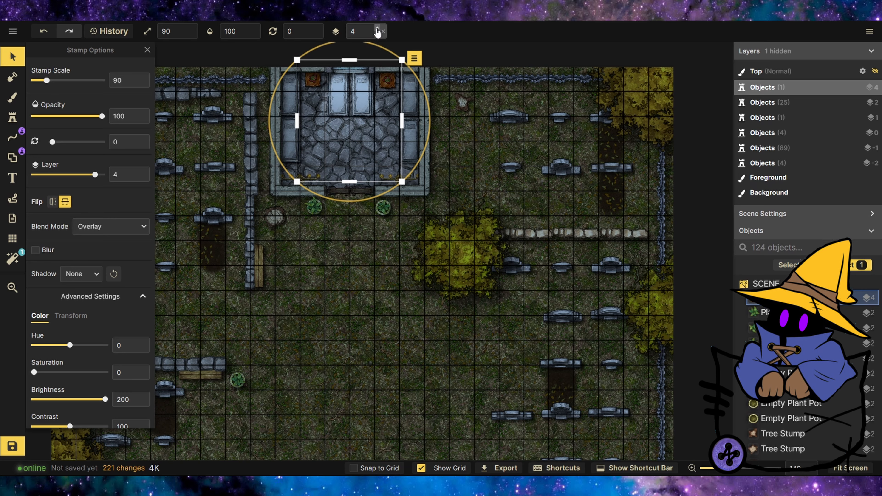
click(306, 268)
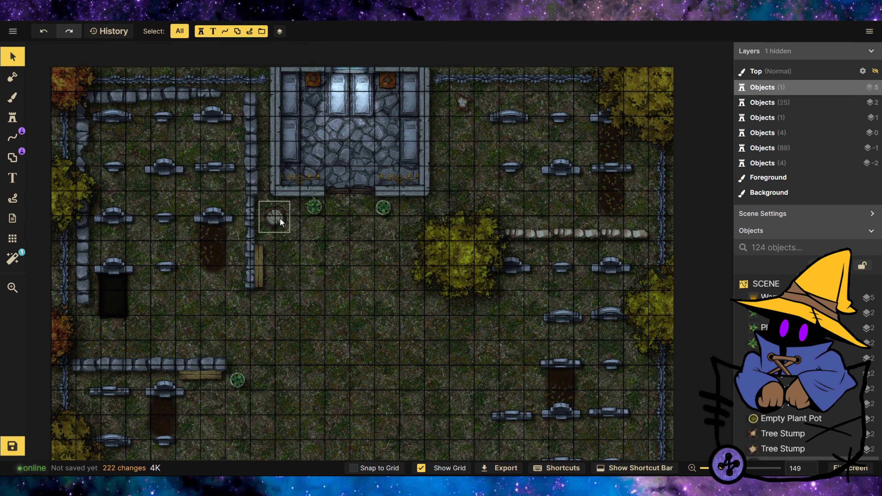
click(43, 31)
click(44, 31)
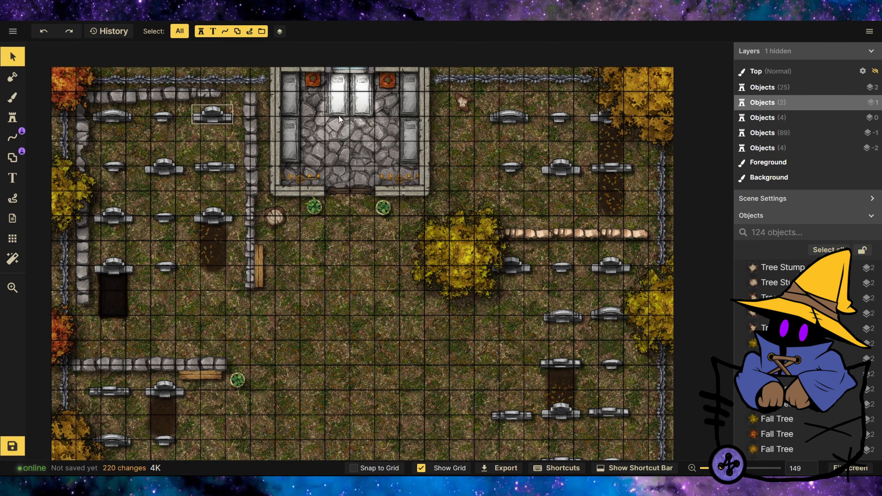
Step: Start saving the finished graveyard map, opening its name entry
scroll(339, 116, down, 5)
scroll(330, 131, up, 2)
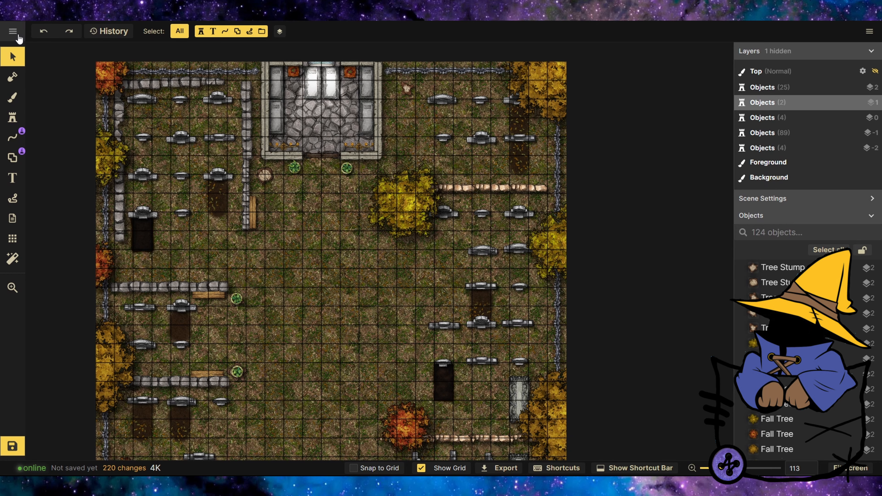
click(18, 446)
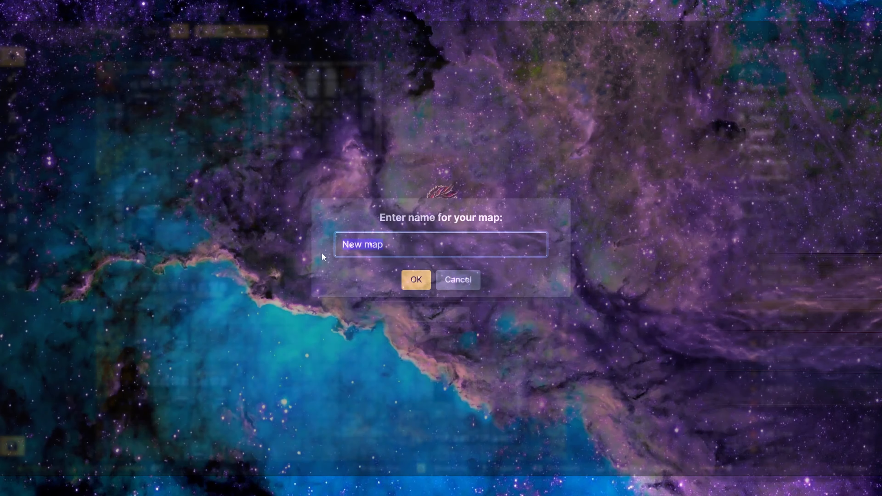